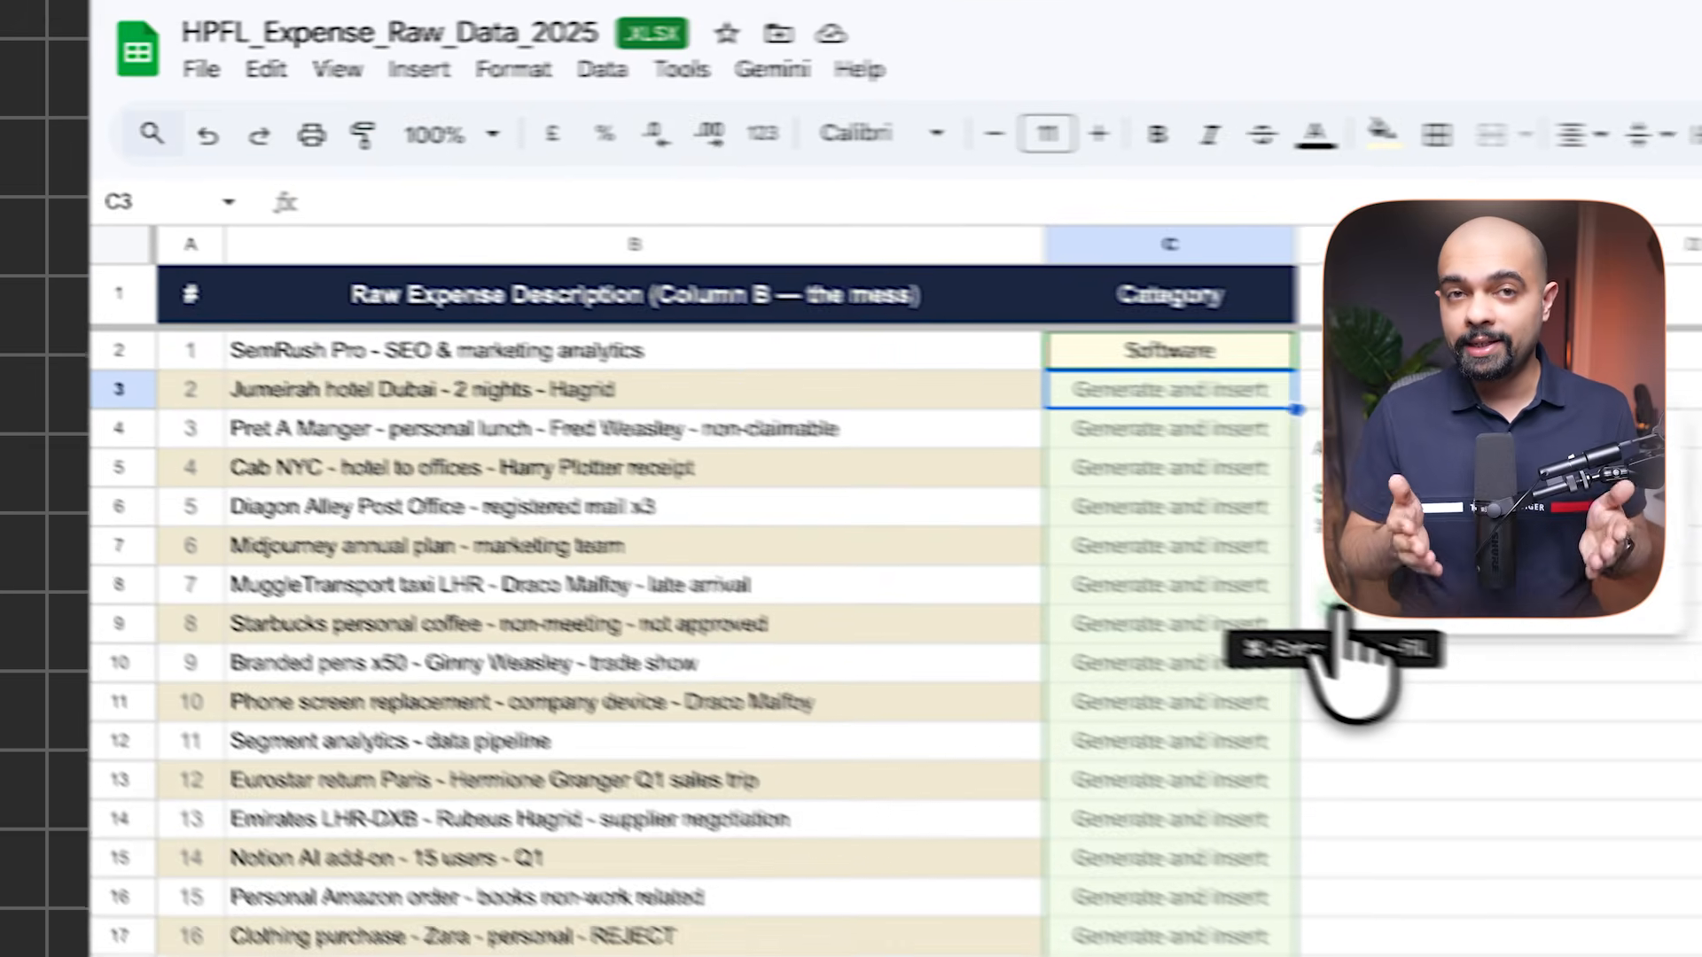
# Generate the AI category for C2 and fill the formula down column C for every expense
pyautogui.click(1348, 654)
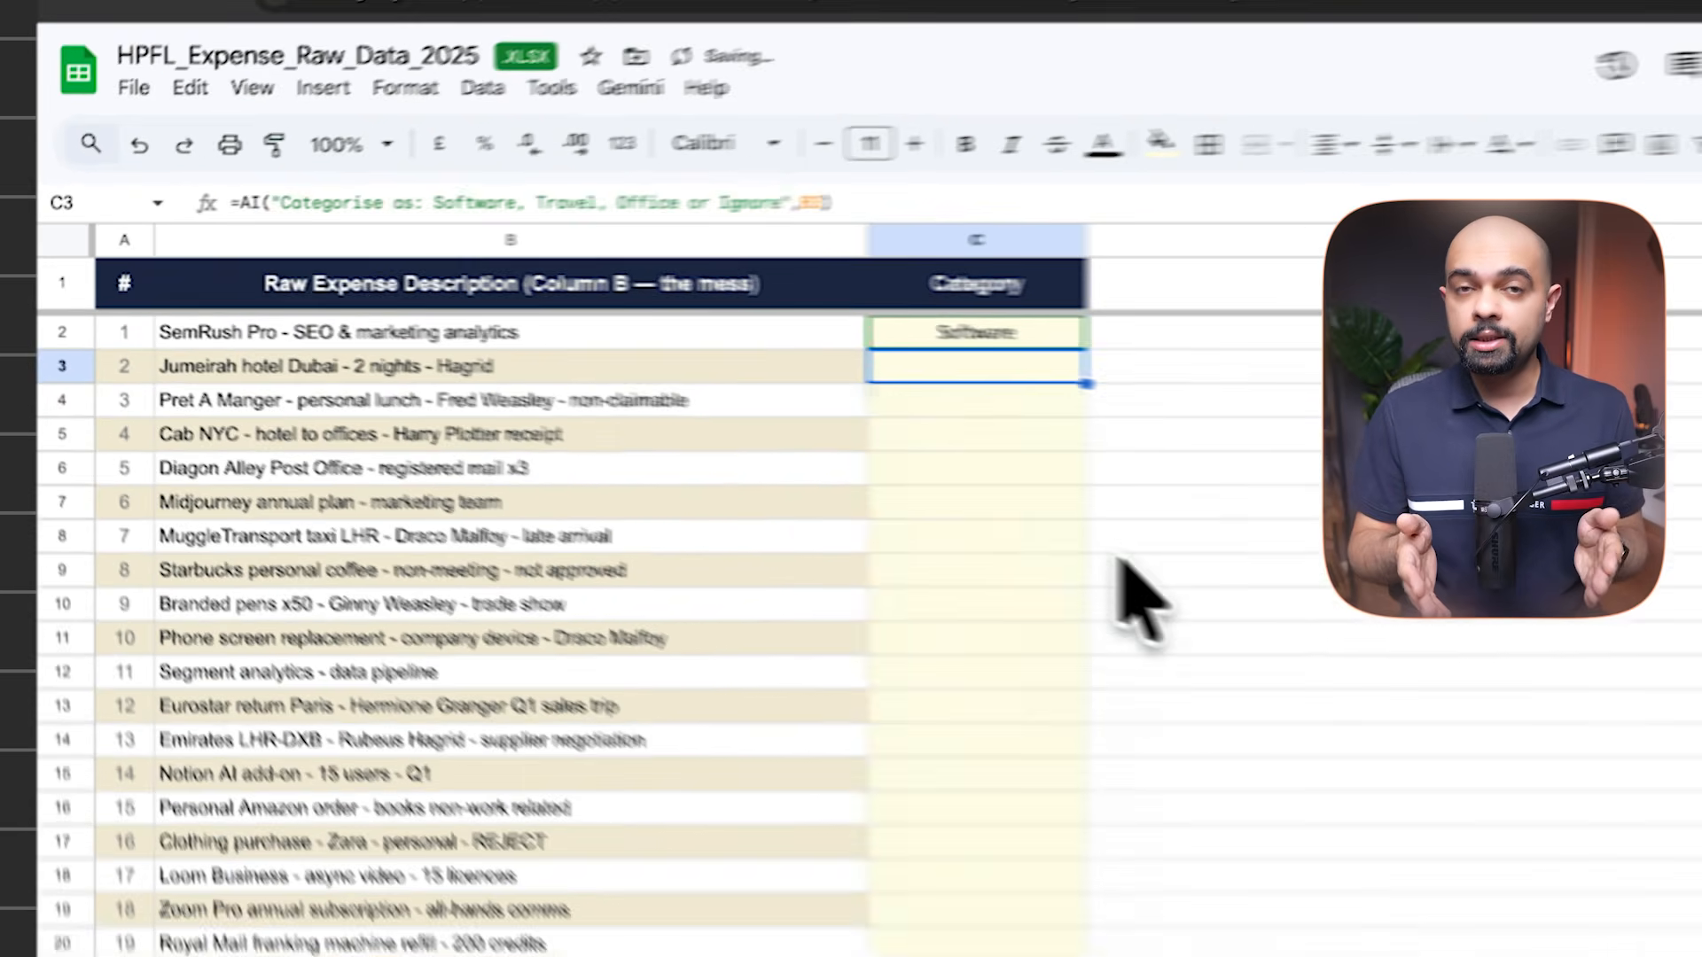
pyautogui.hotkey('ctrl', 'Return')
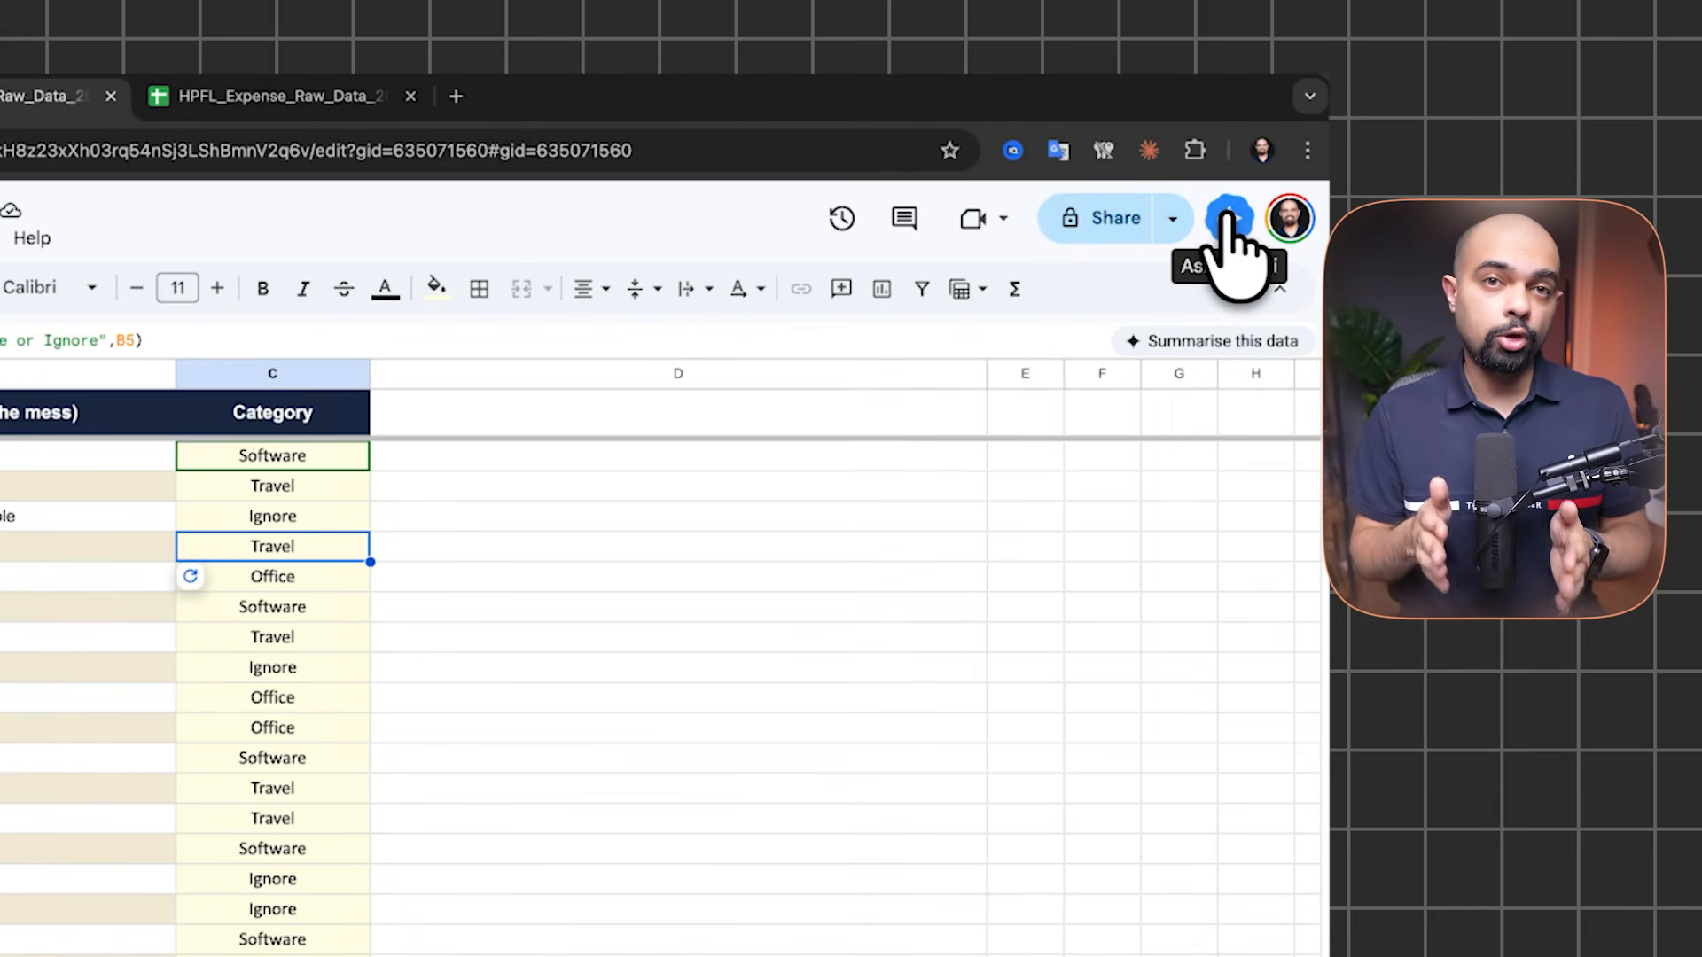
# Ask Gemini for a pie chart of the expense data by category and preview it on the sheet
pyautogui.click(1226, 220)
pyautogui.write('can you review the en')
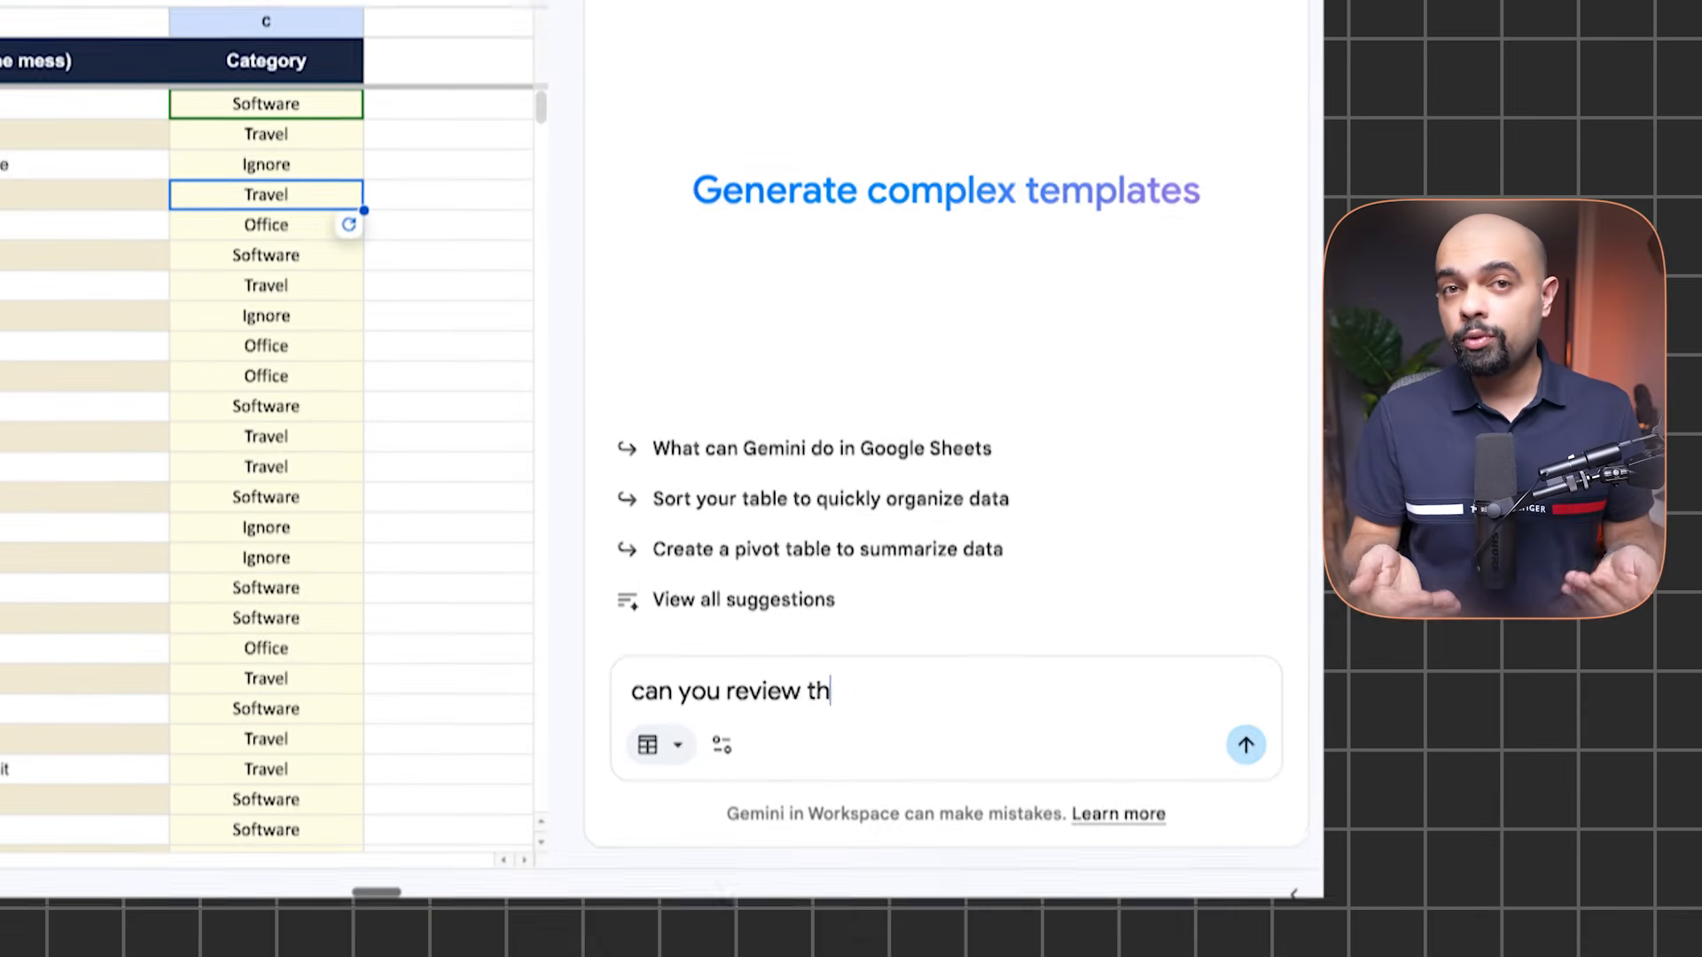
pyautogui.write('tire expense data and and make a pie chart ba')
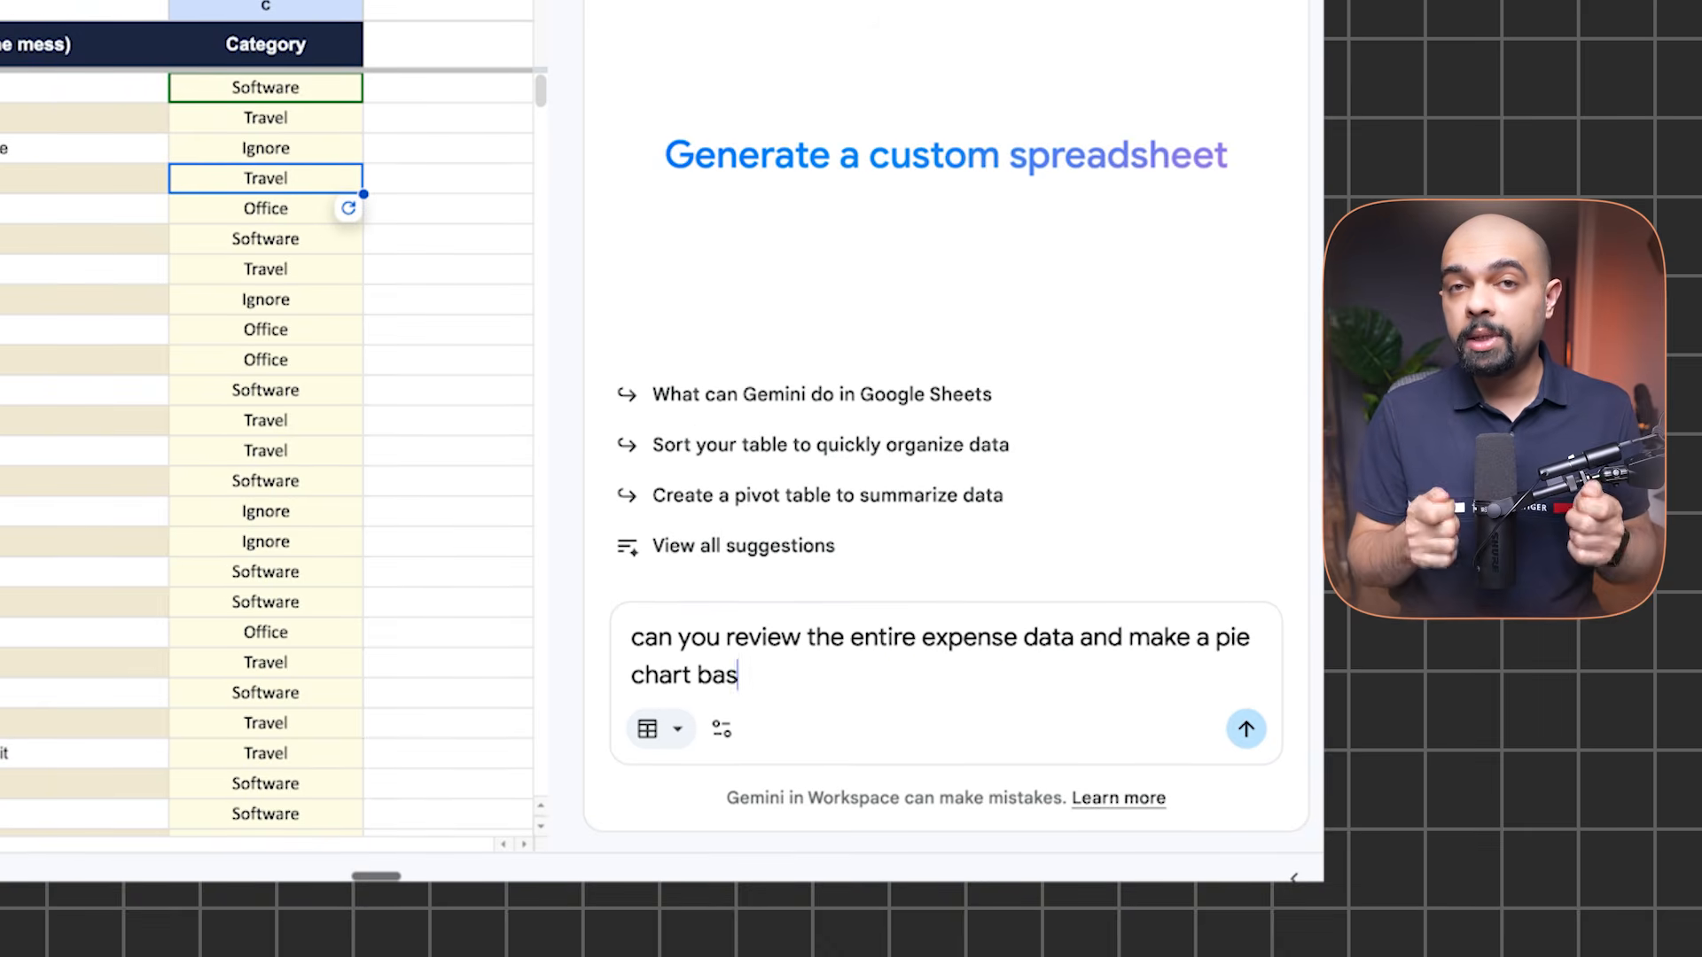
pyautogui.write('sed on category of spend')
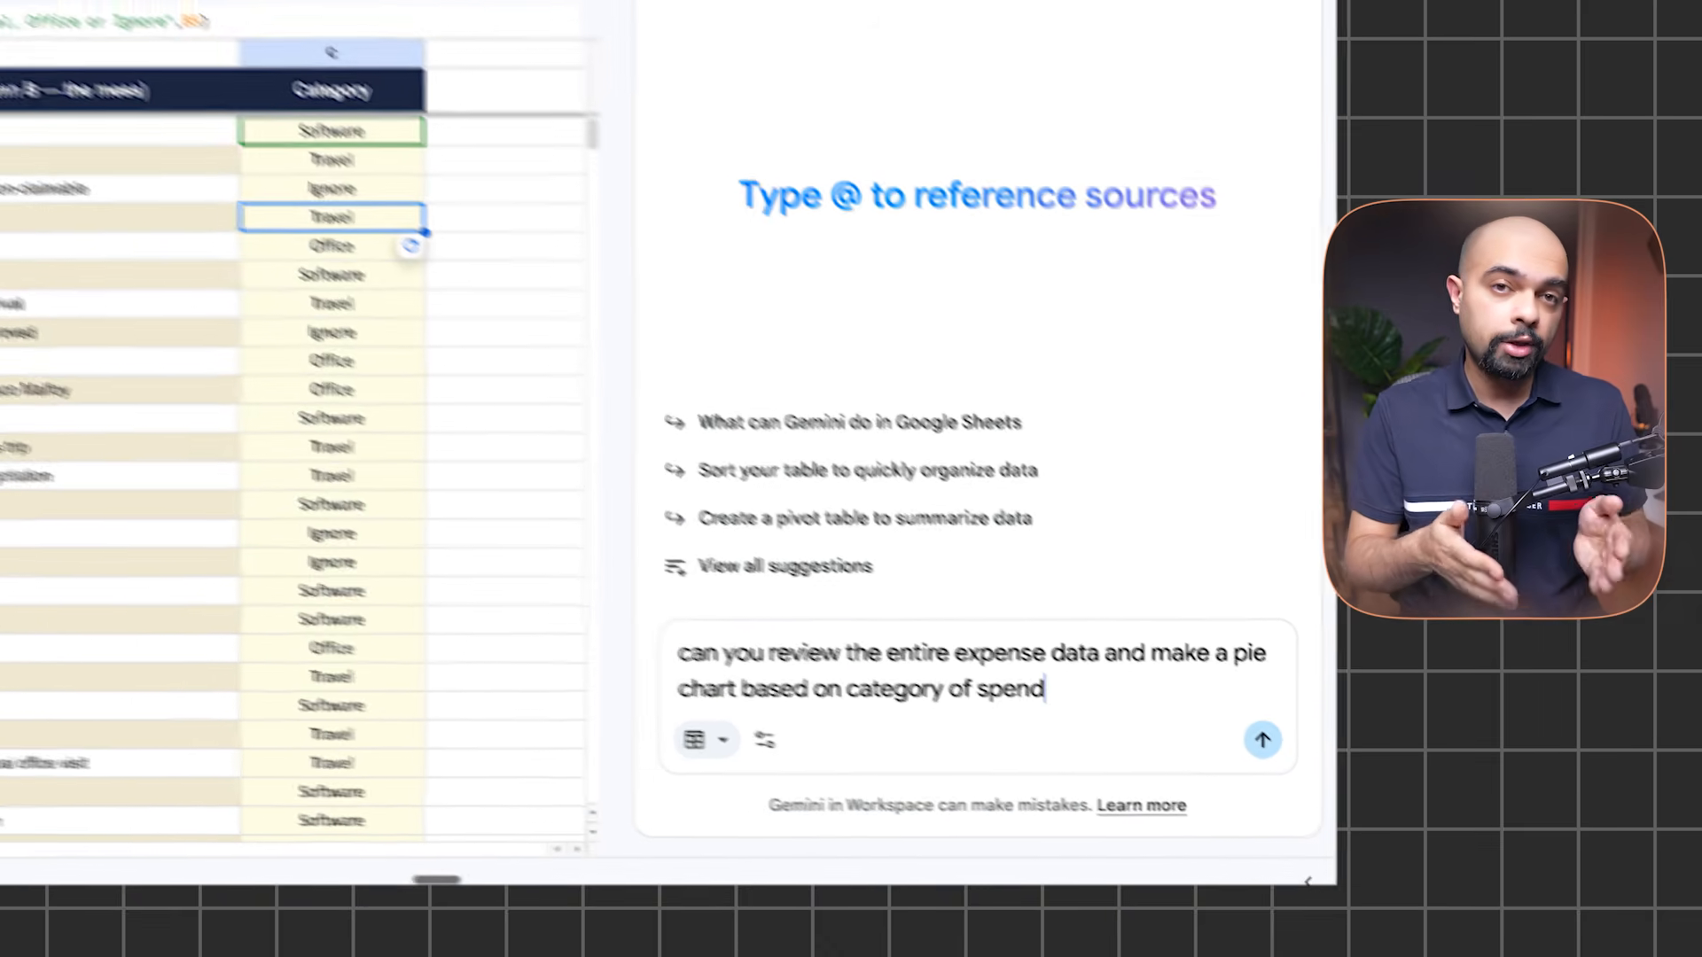
pyautogui.write('?')
pyautogui.press('Return')
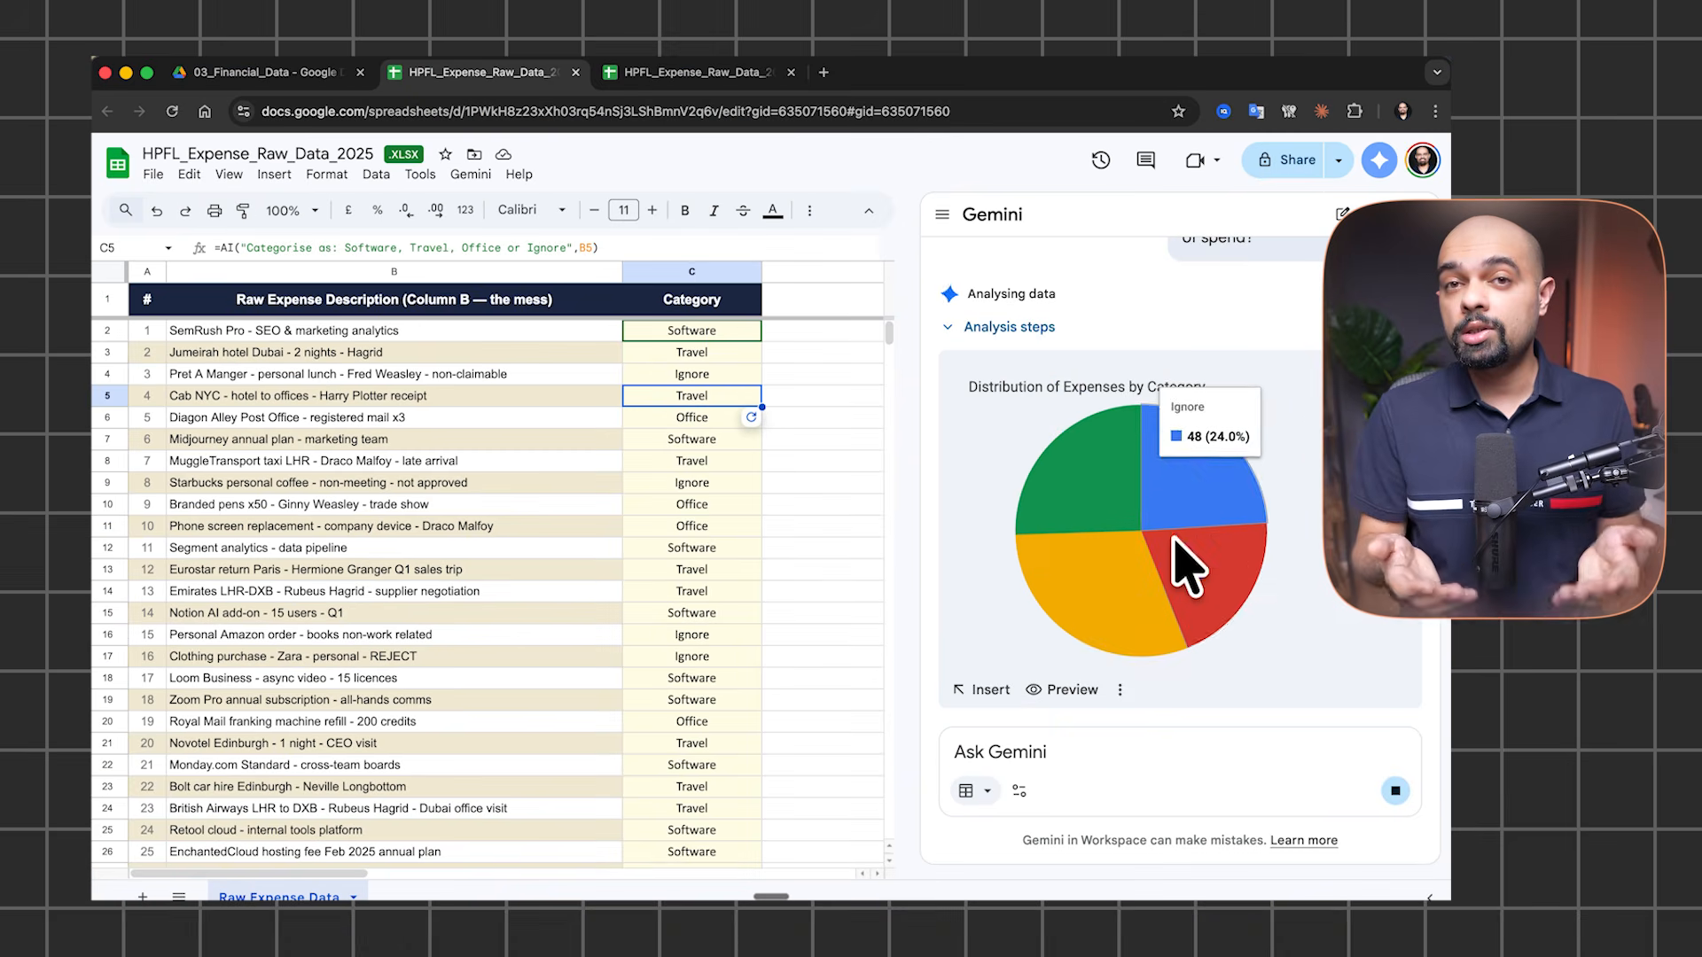
pyautogui.moveTo(1179, 542)
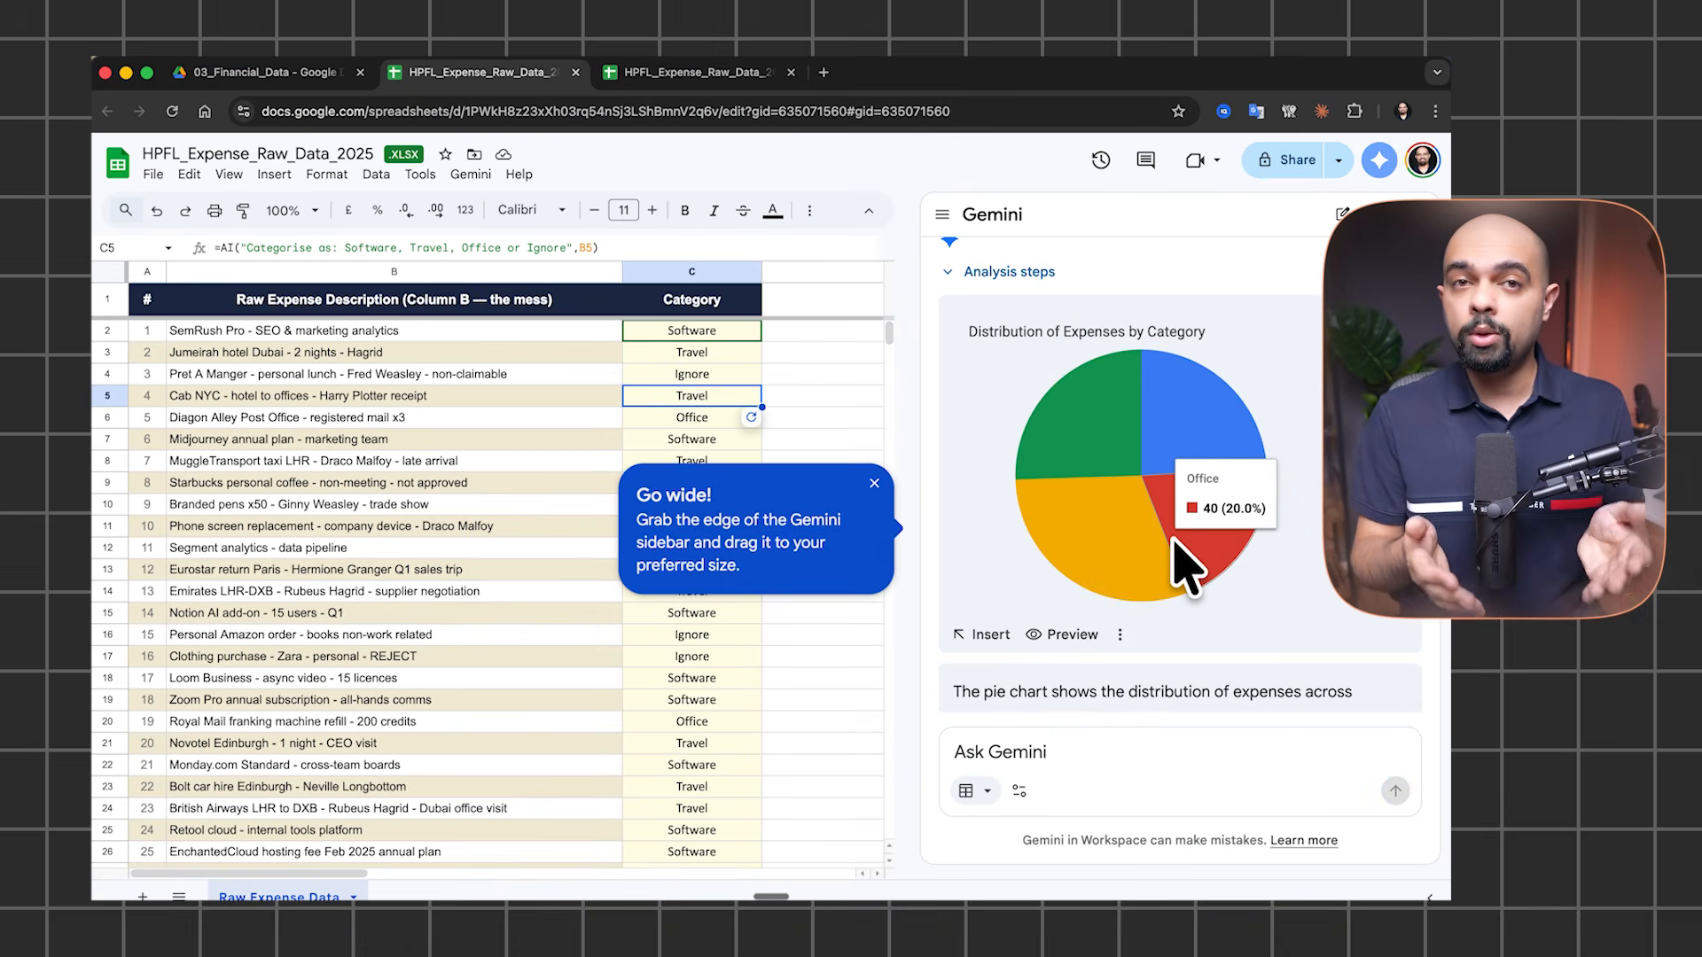
pyautogui.click(1034, 525)
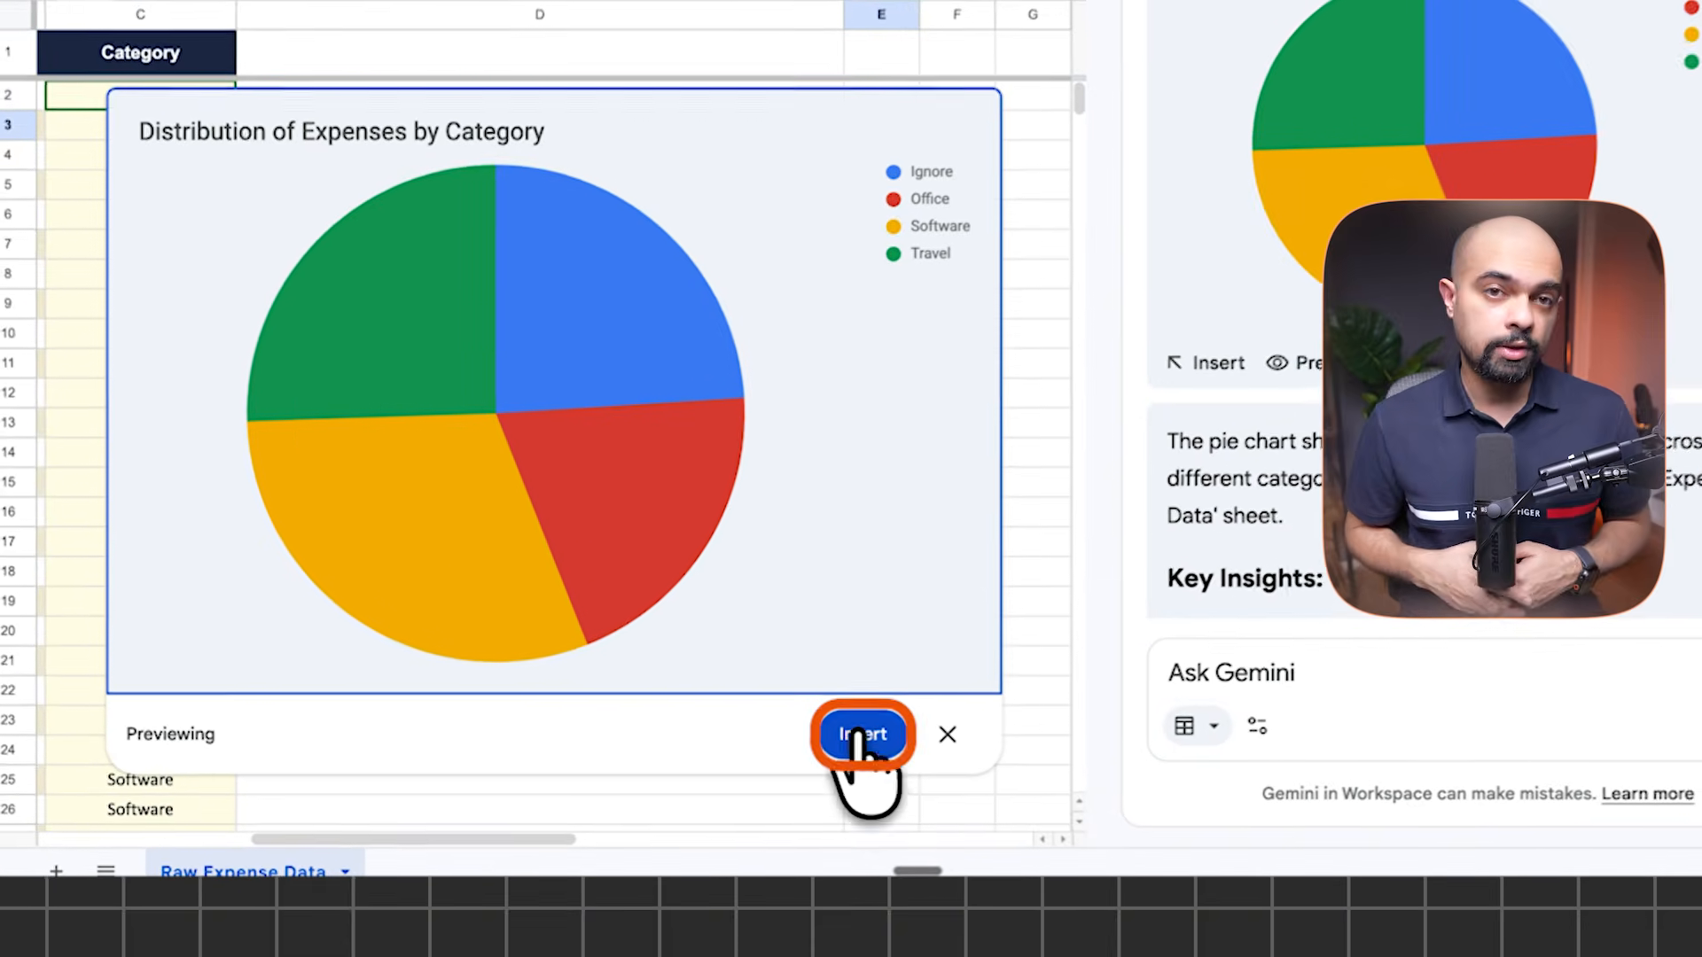
# Insert the 'Distribution of Expenses by Category' pie chart and check values in the Chart1 table
pyautogui.click(871, 738)
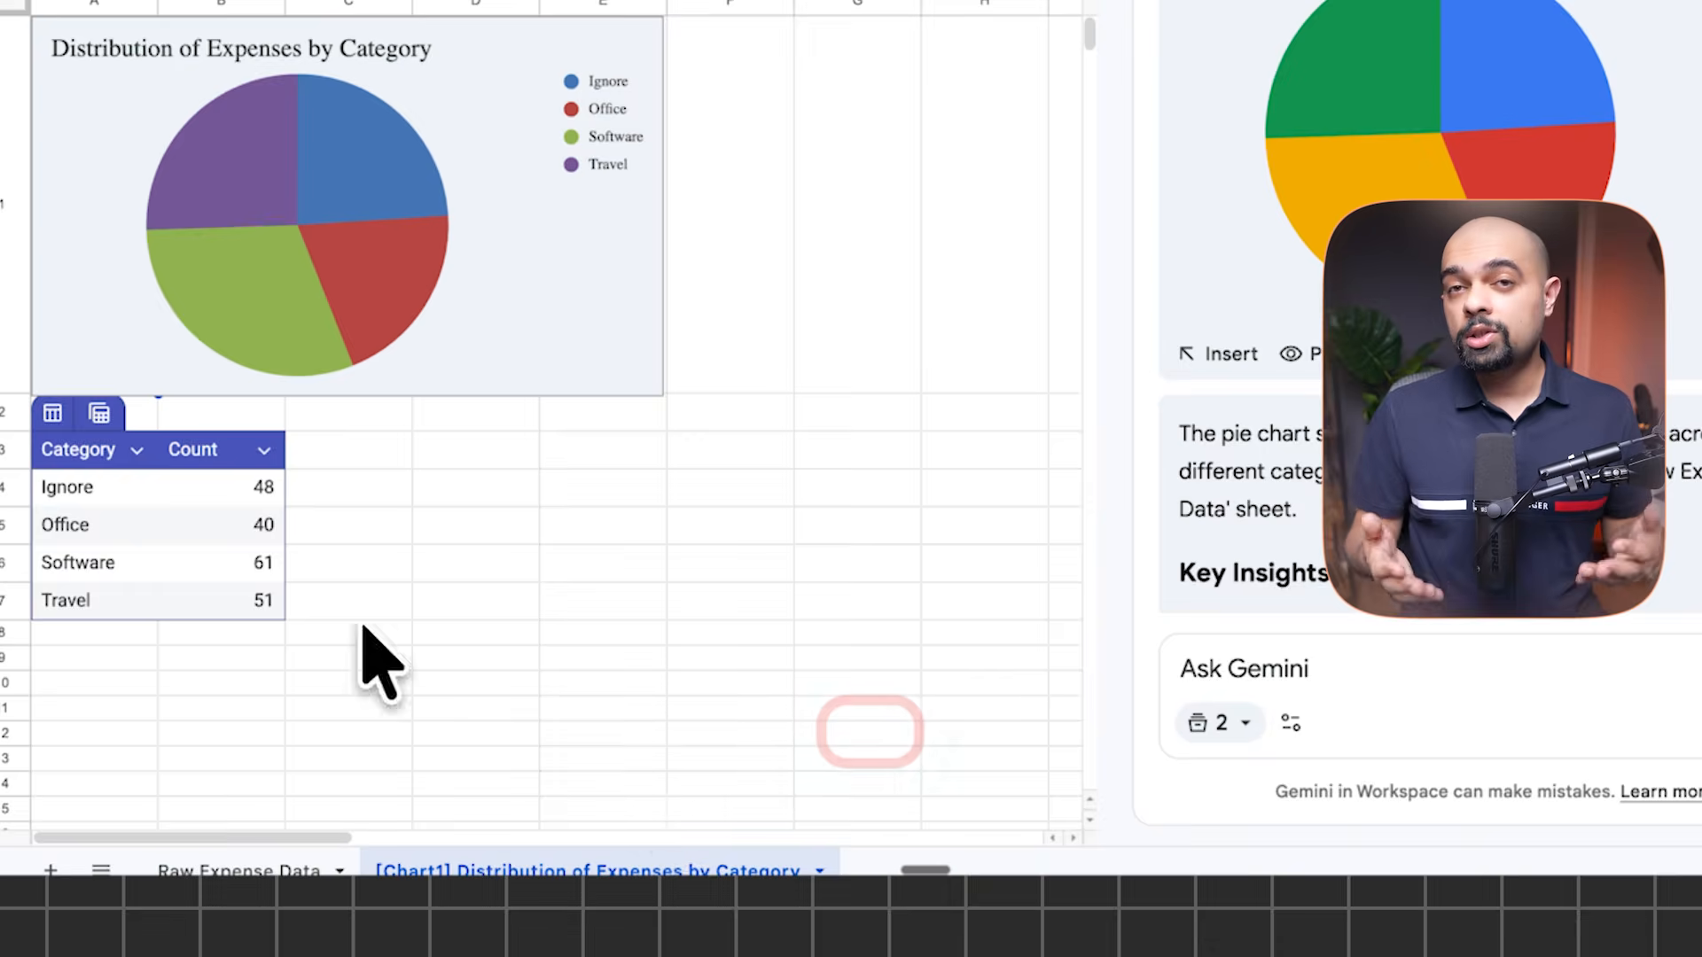
pyautogui.click(122, 490)
pyautogui.click(142, 525)
pyautogui.click(237, 525)
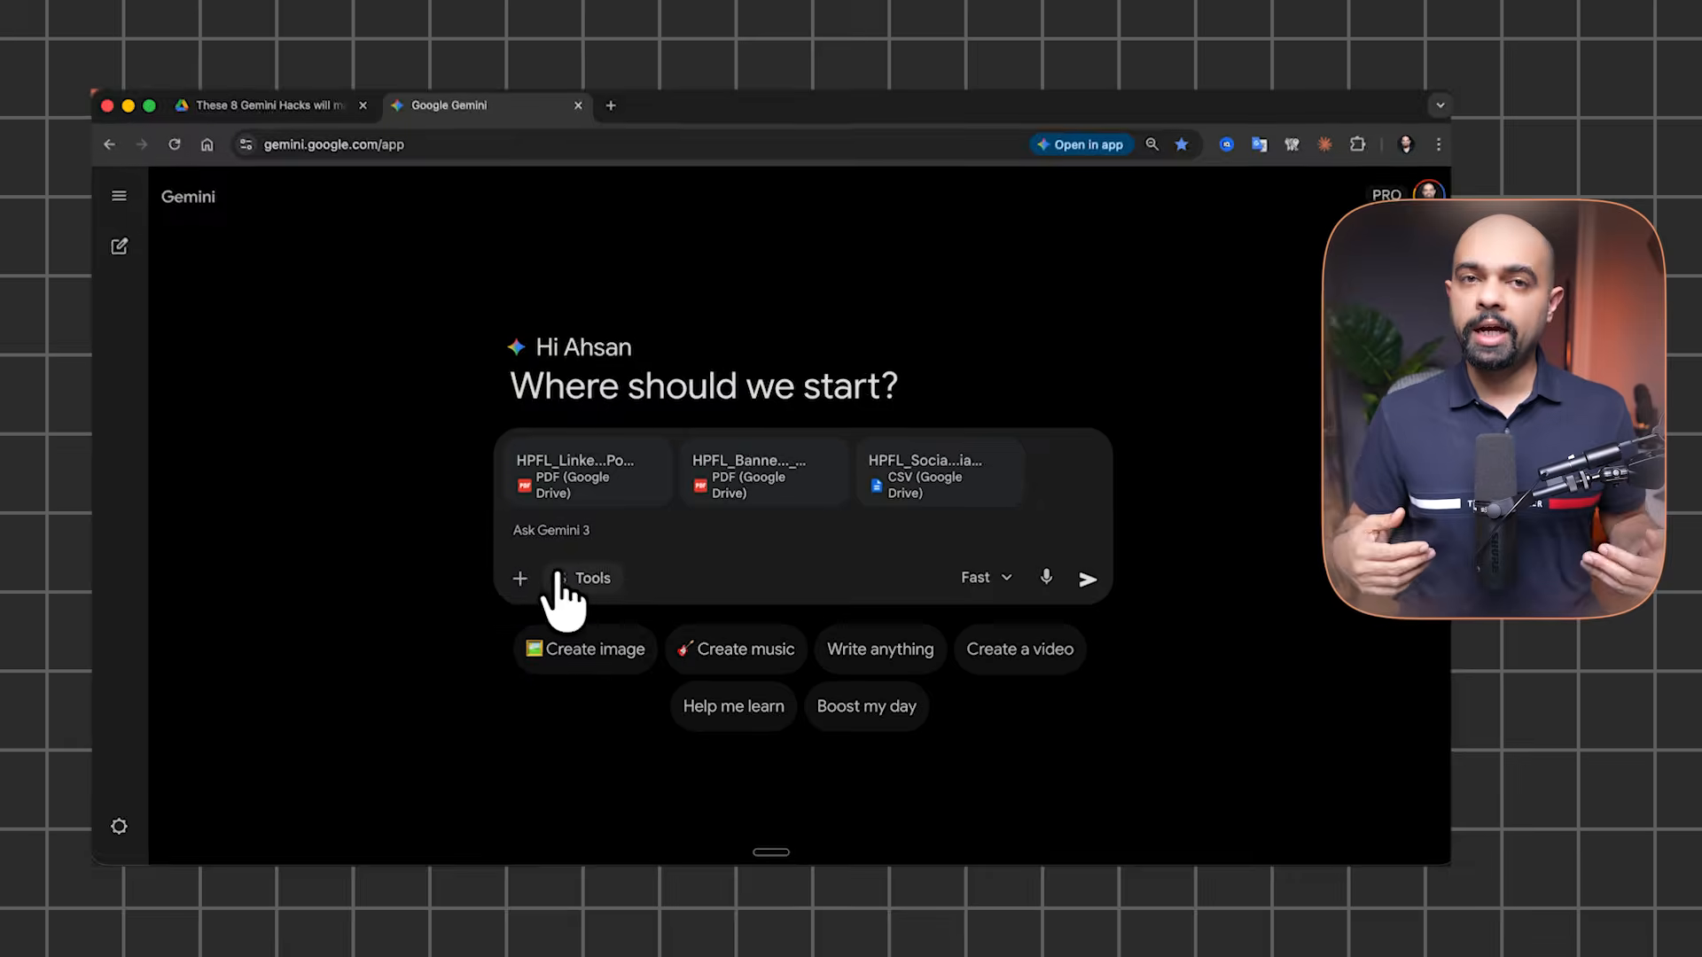
# With Canvas on the Pro model, request a LinkedIn post with a hook, 4 core benefits and a call to action
pyautogui.click(567, 577)
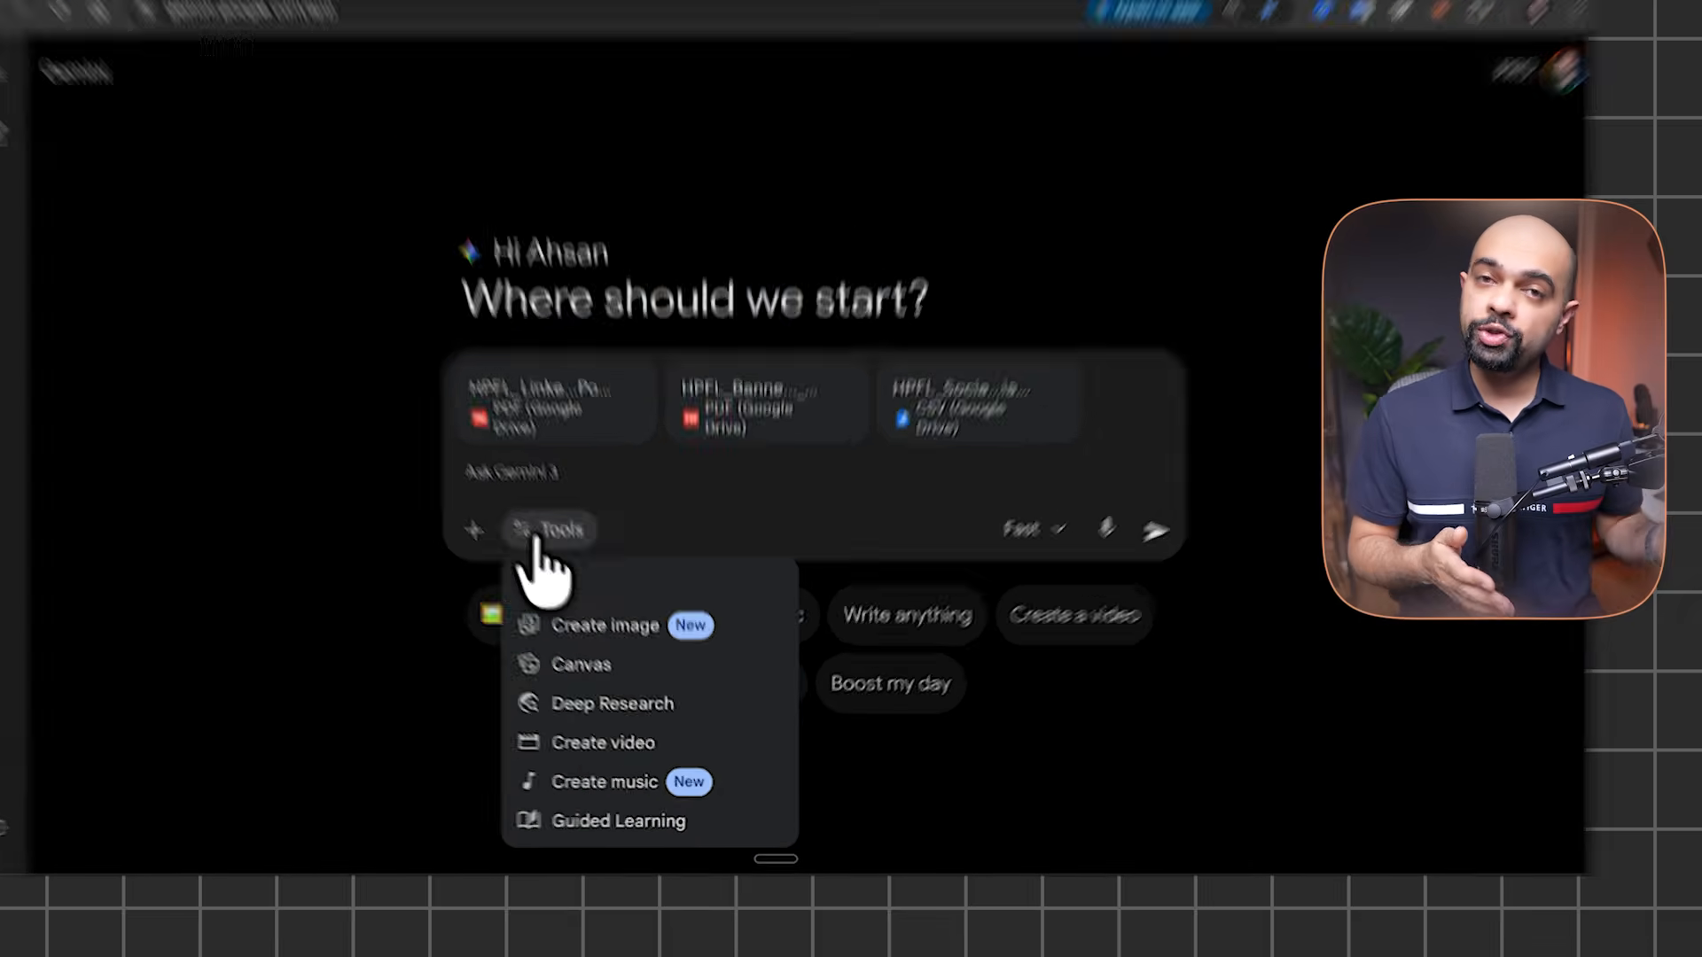
pyautogui.click(573, 631)
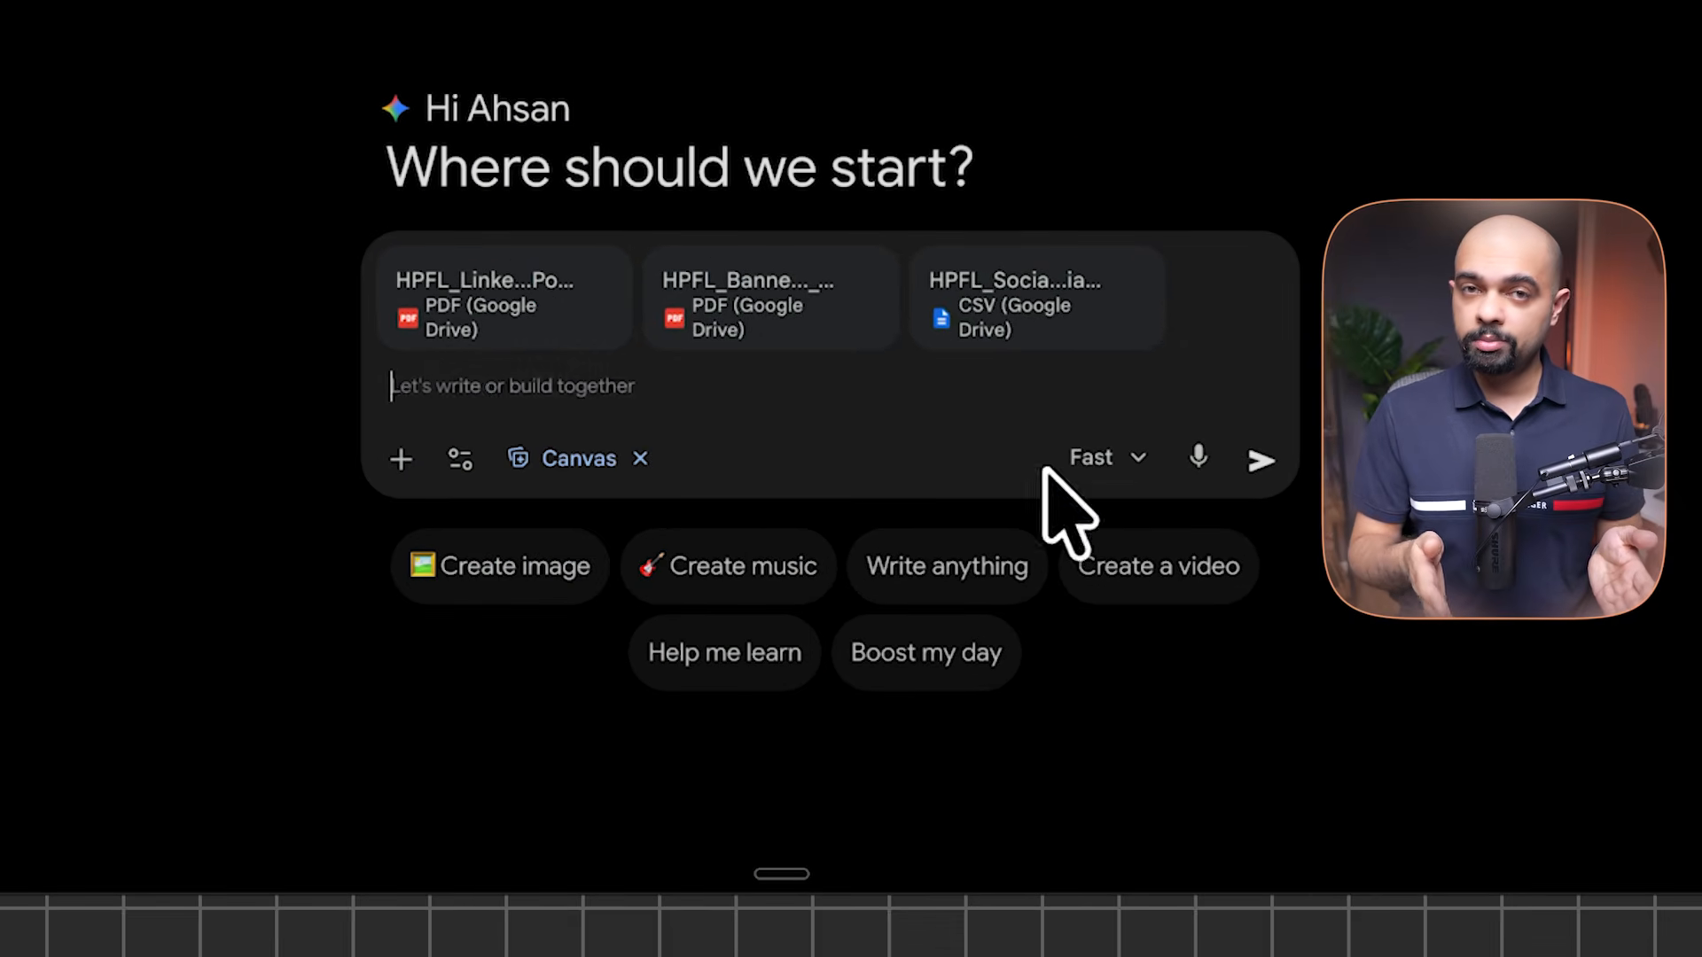
pyautogui.click(1093, 462)
pyautogui.click(1158, 725)
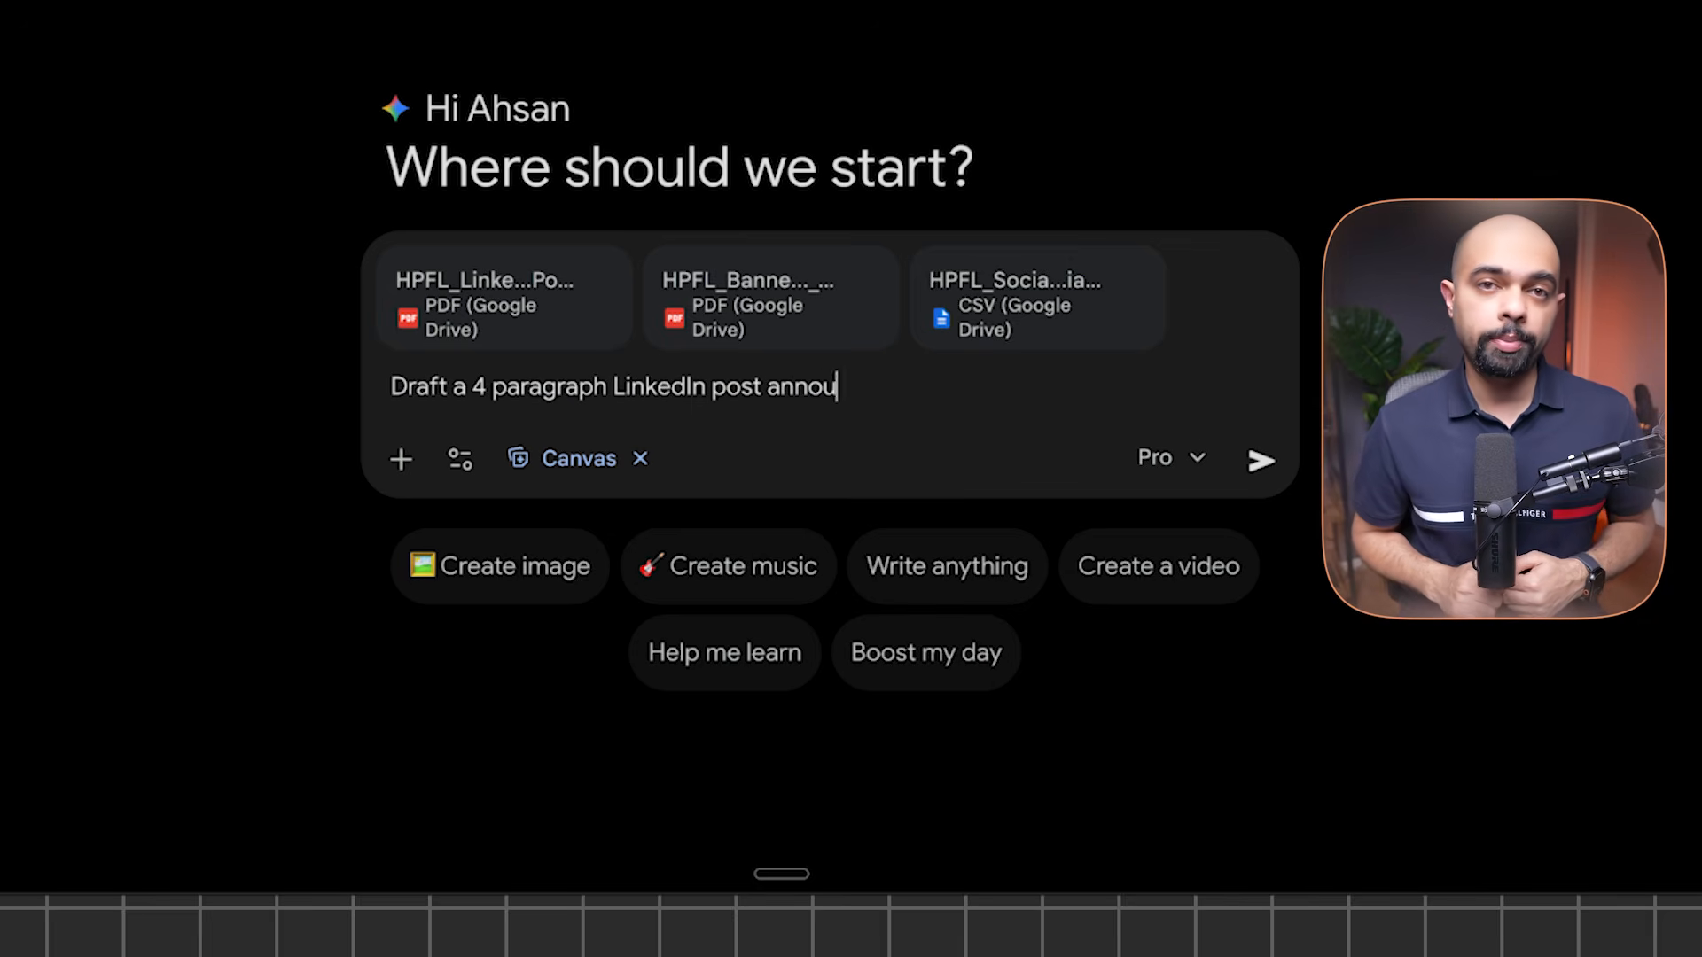
pyautogui.write('o automate knowledge work')
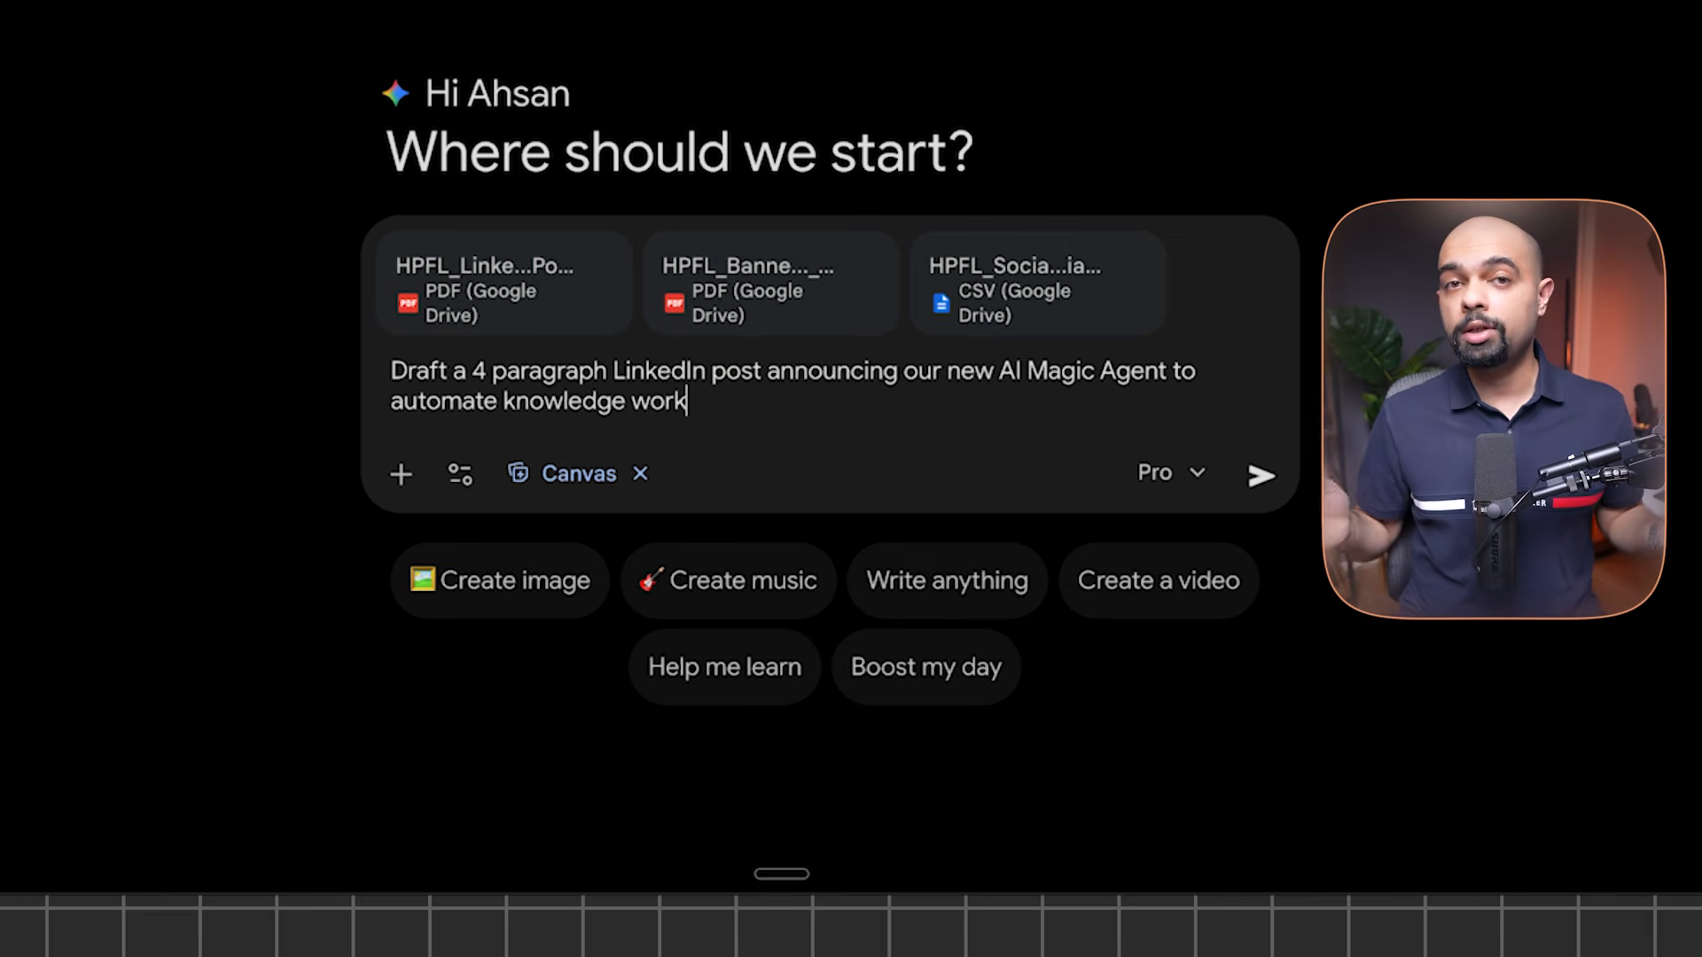
pyautogui.write('. Include a Hook, 4 core benefits, and a call to action')
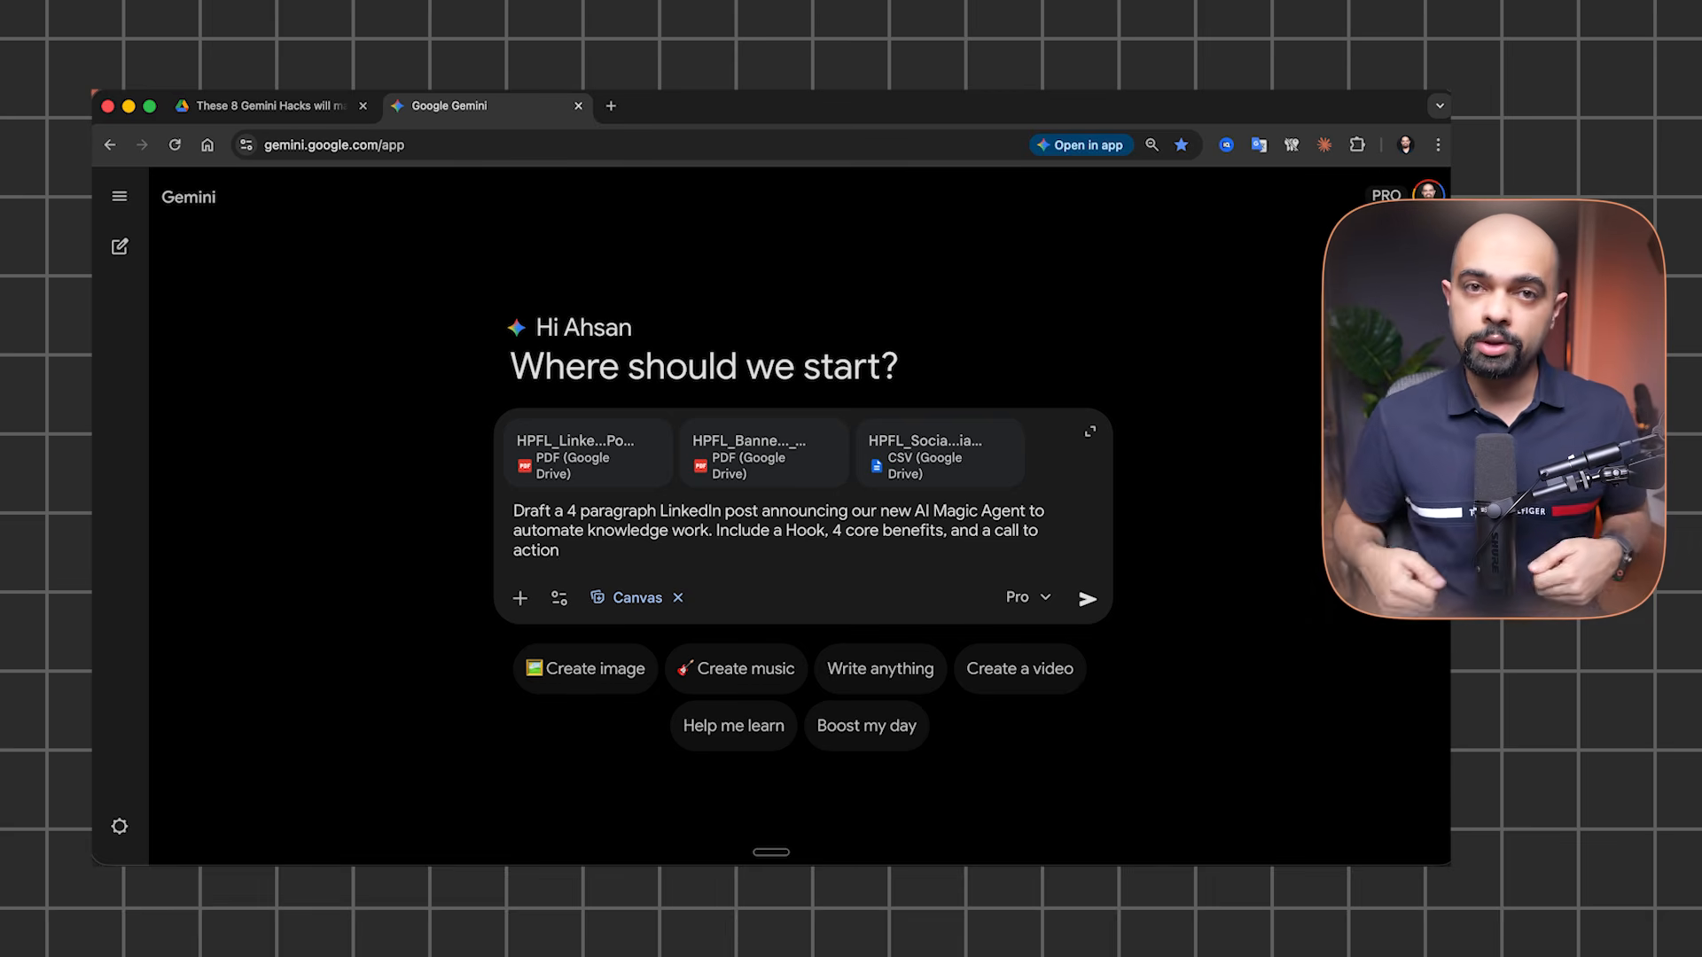
pyautogui.press('Return')
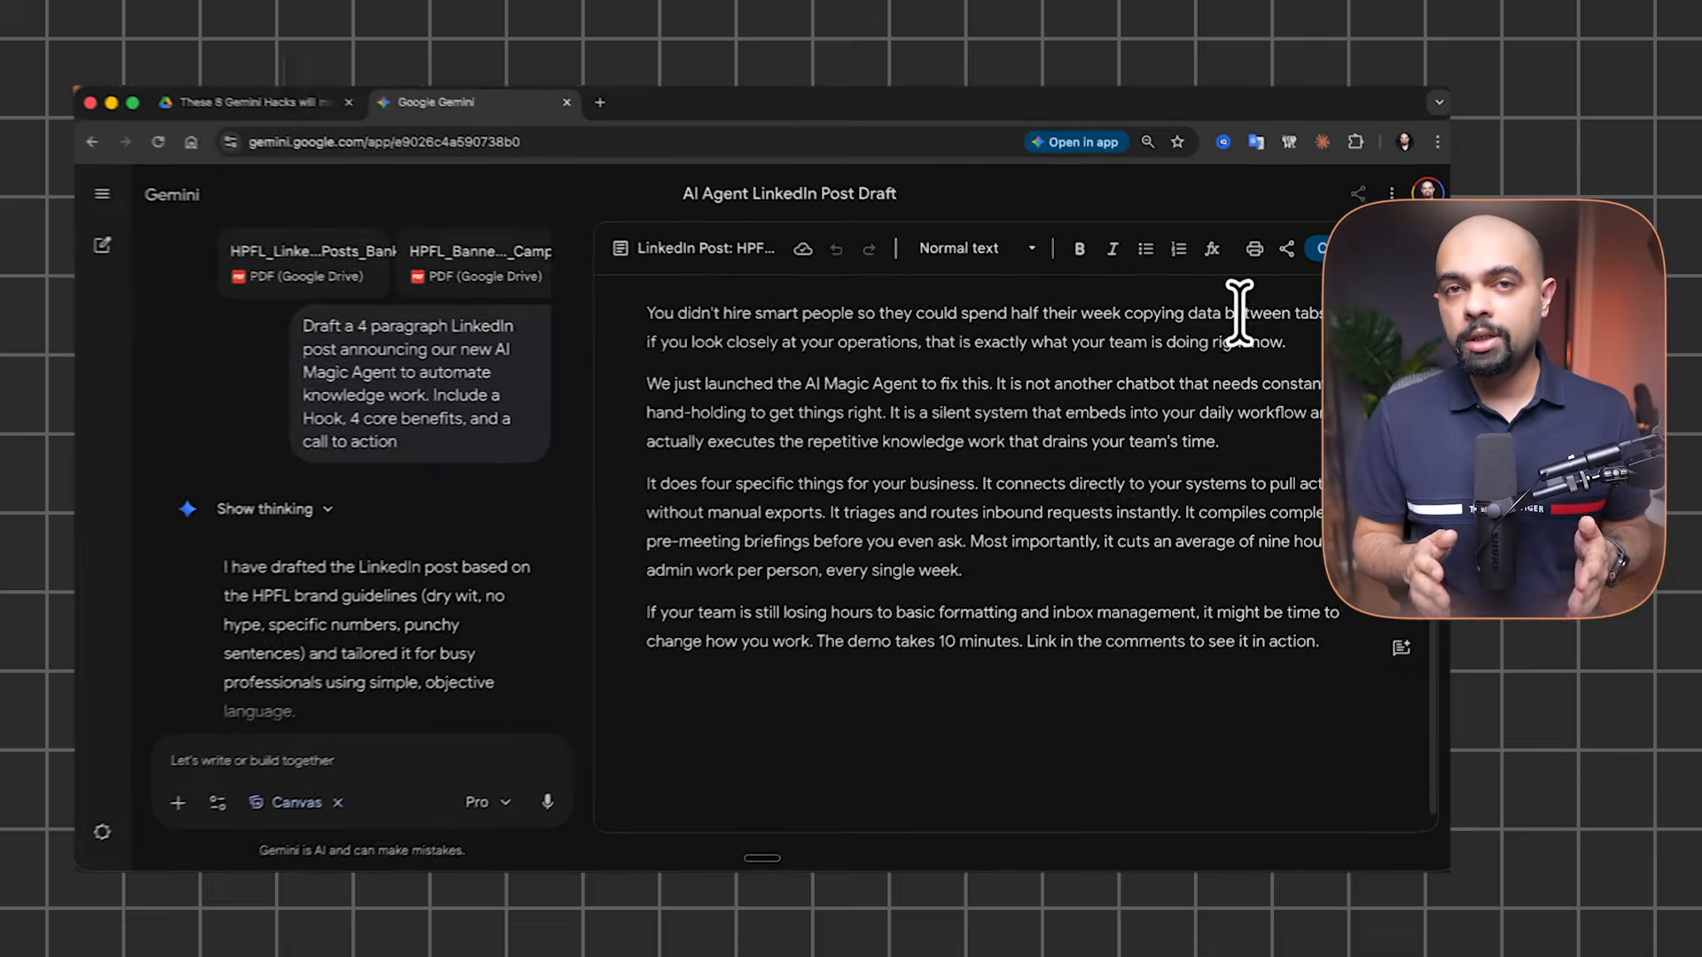
# Have Gemini rewrite the opening hook paragraph to be more aggressive
pyautogui.tripleClick(1232, 304)
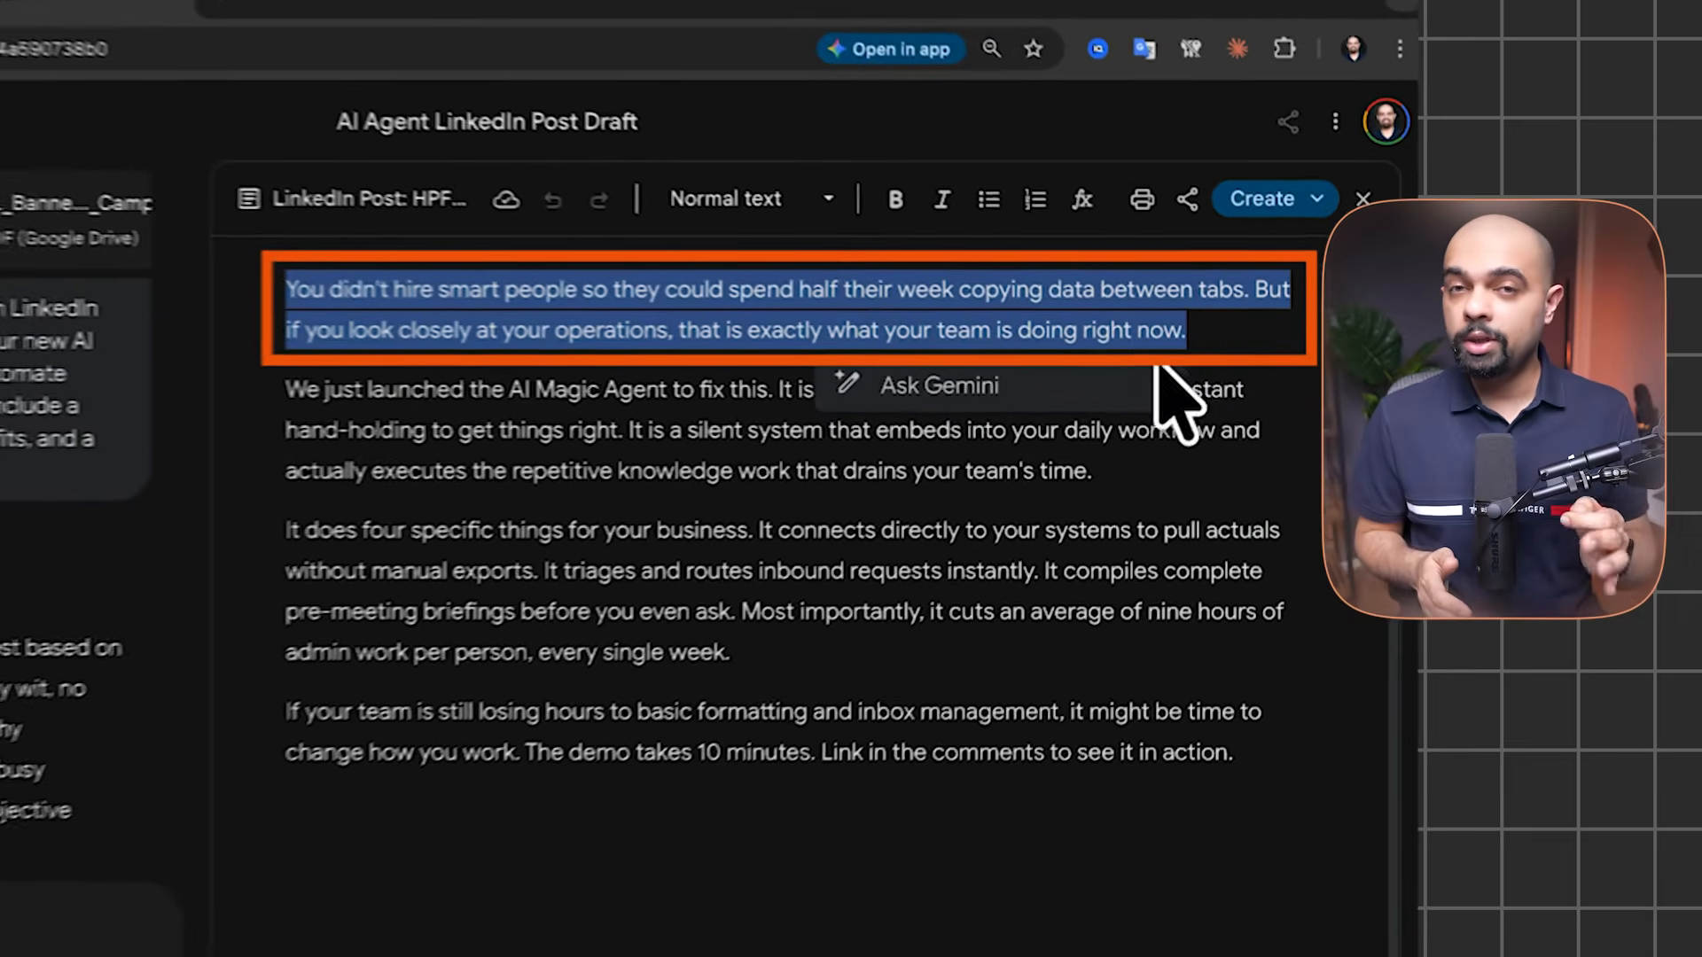
pyautogui.click(925, 385)
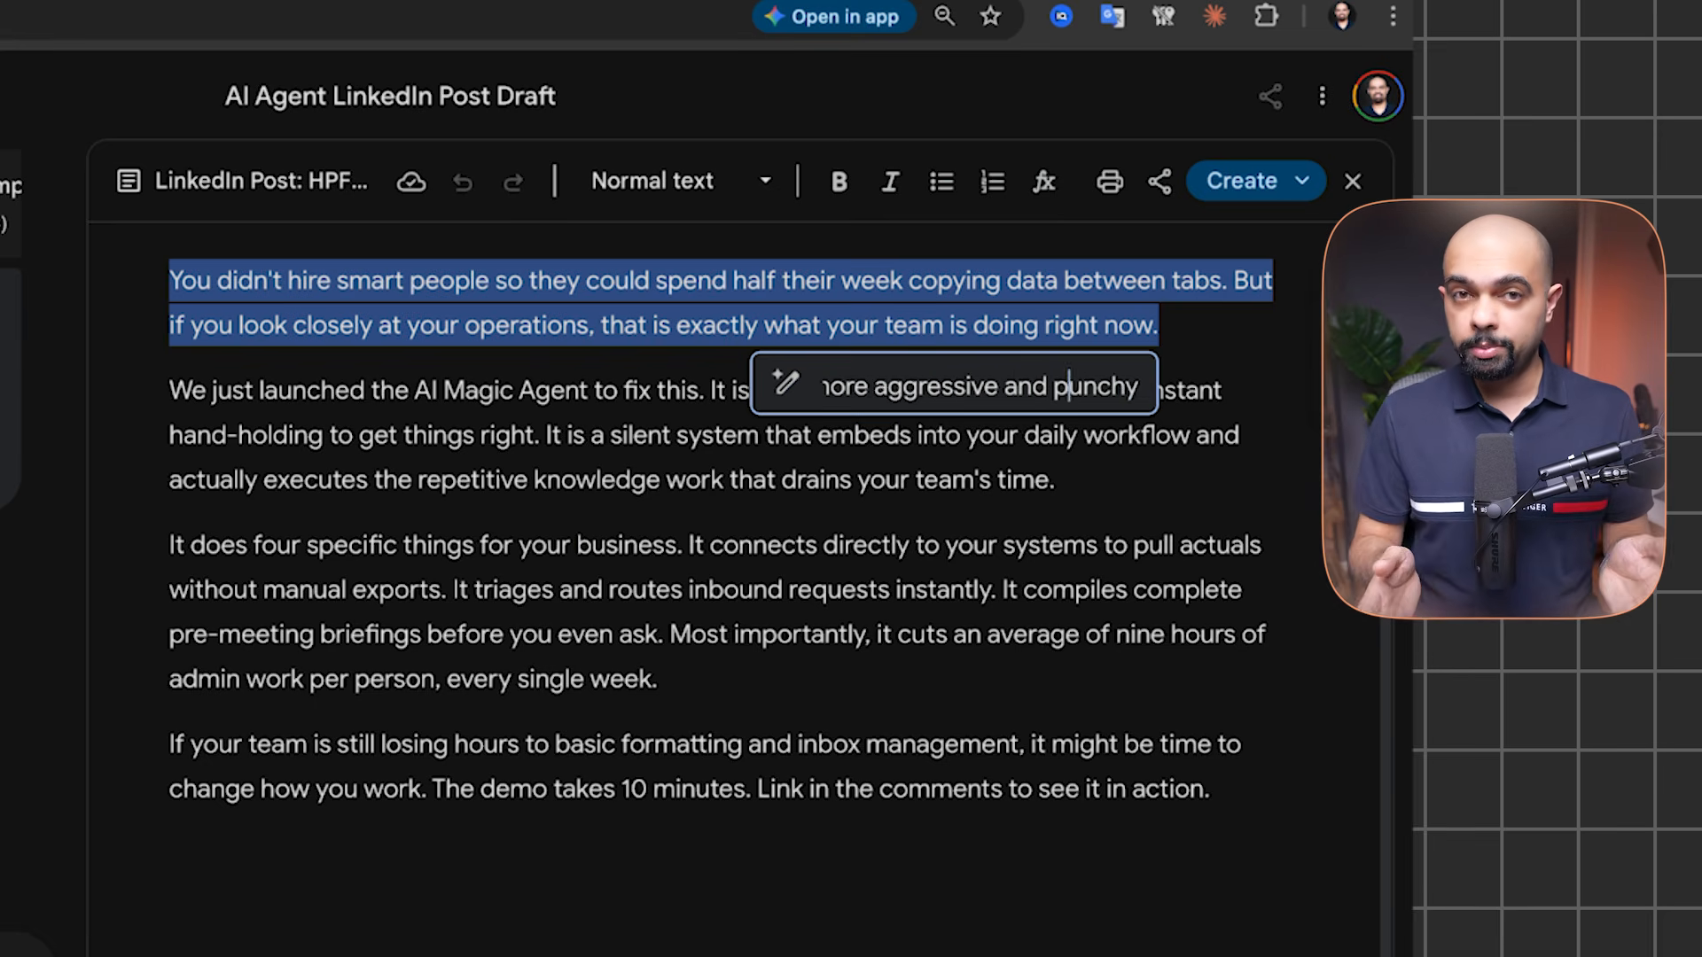
pyautogui.press('Return')
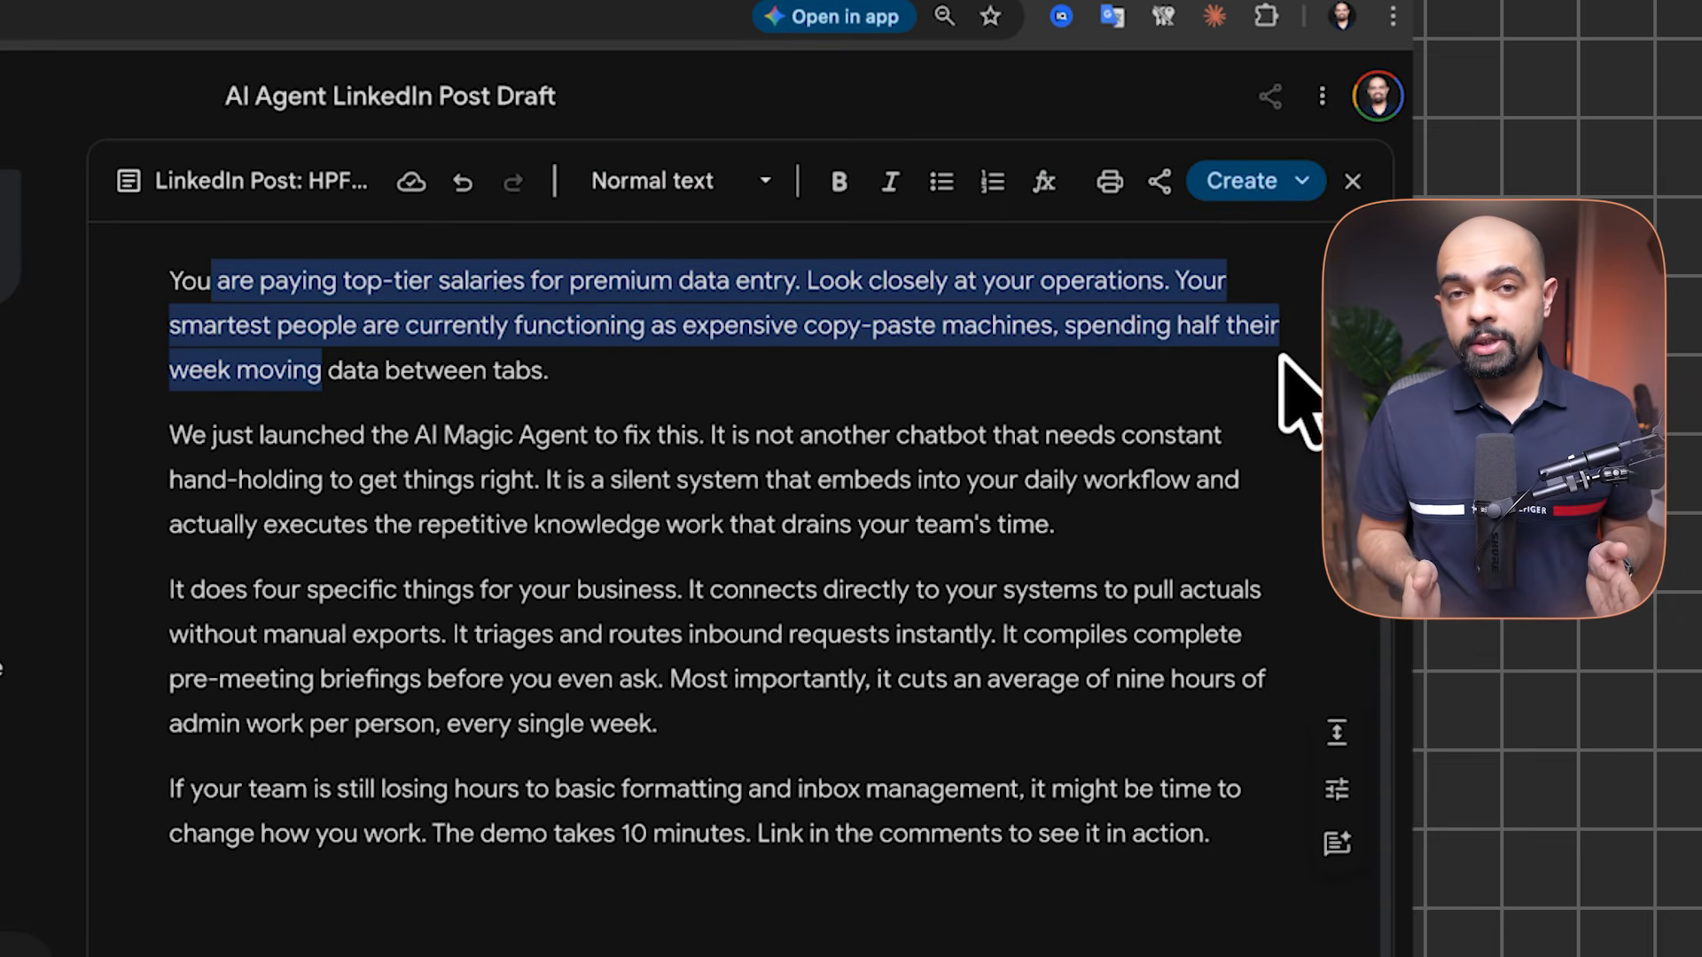
# Bullet the middle paragraphs, bold the opening sentence, and put 'Look closely…' on its own line
pyautogui.click(953, 181)
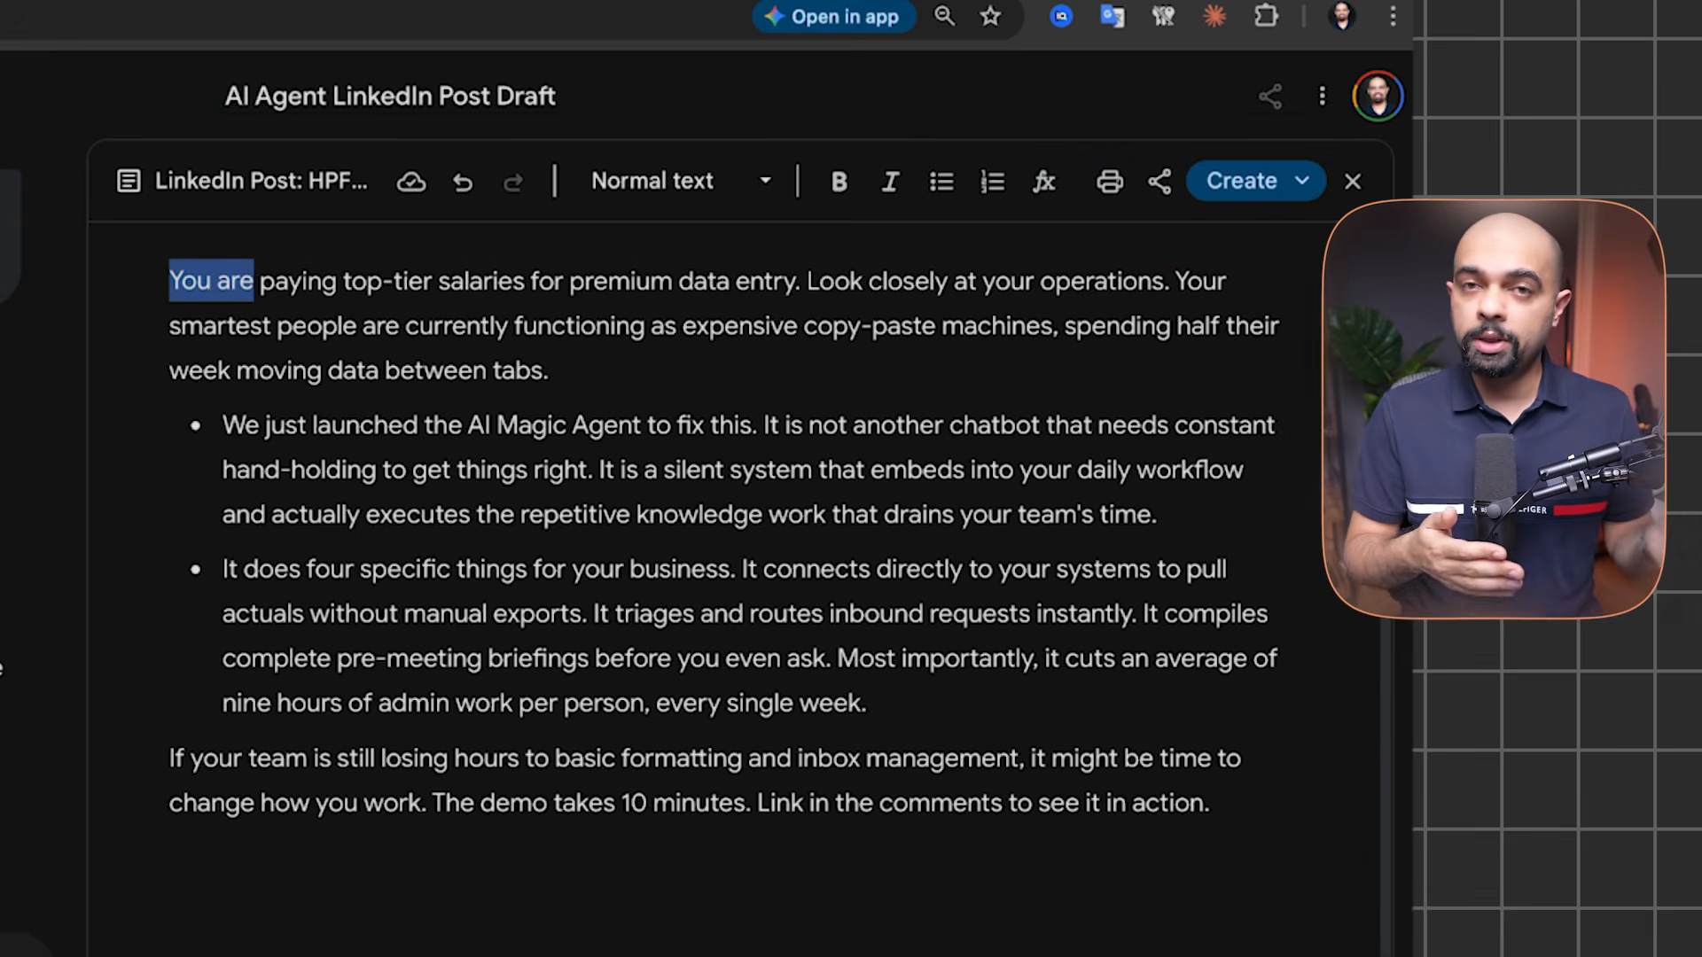
pyautogui.click(837, 182)
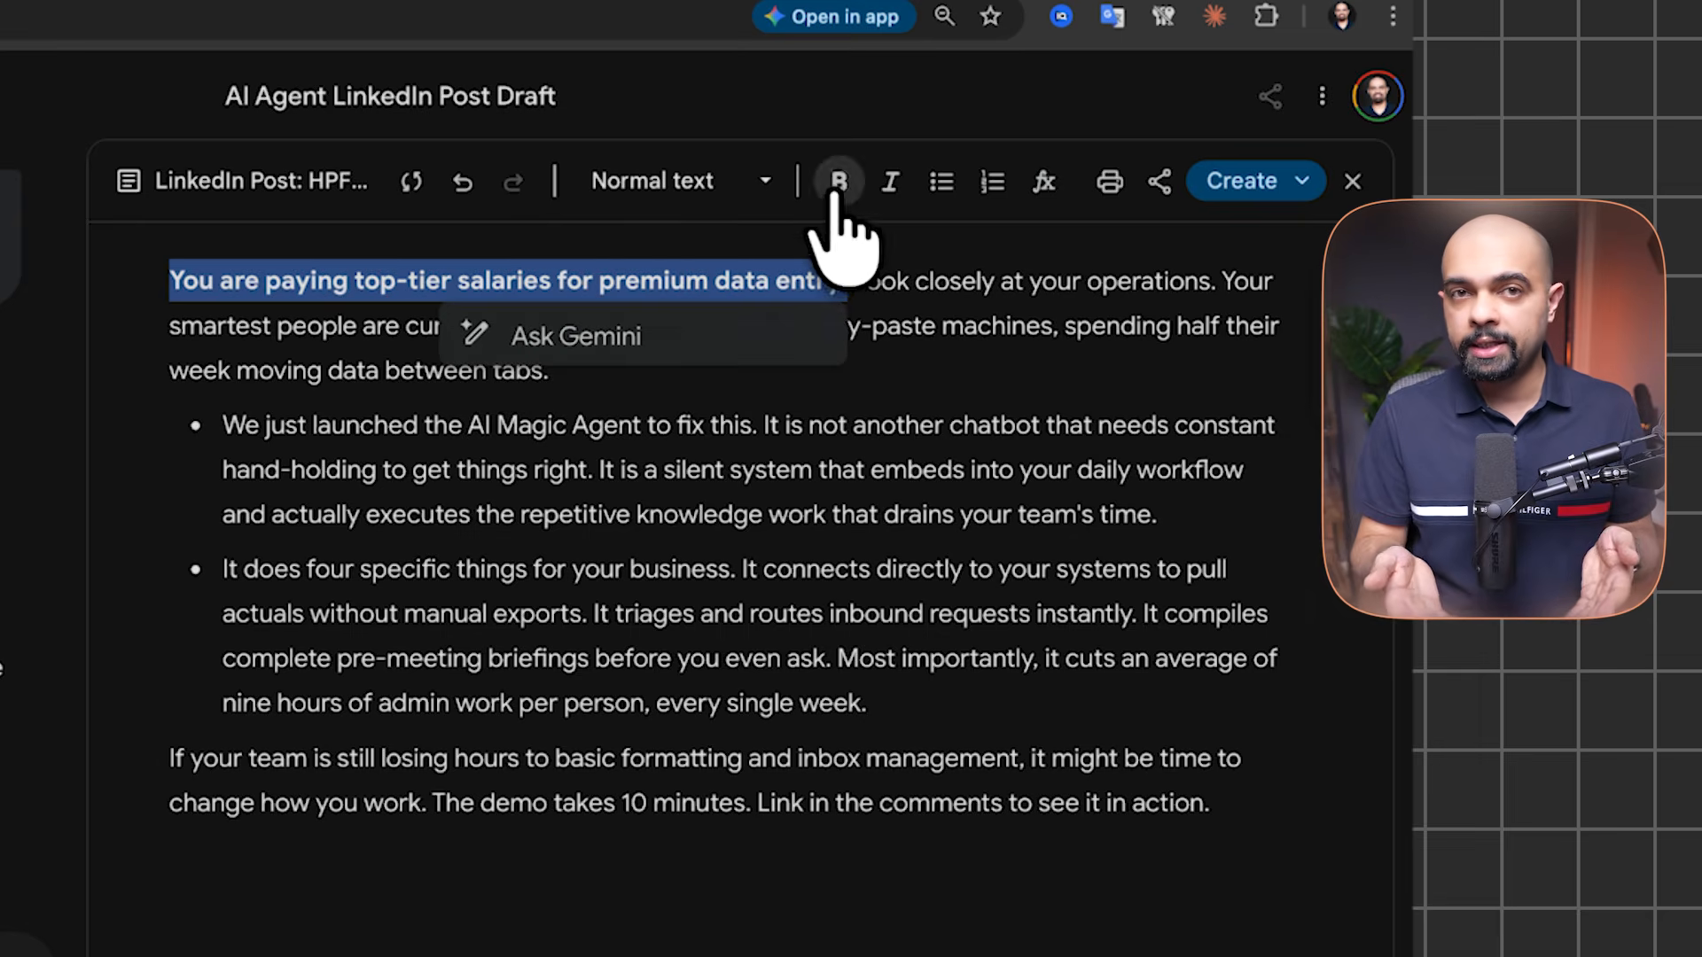
pyautogui.click(858, 284)
pyautogui.press('Return')
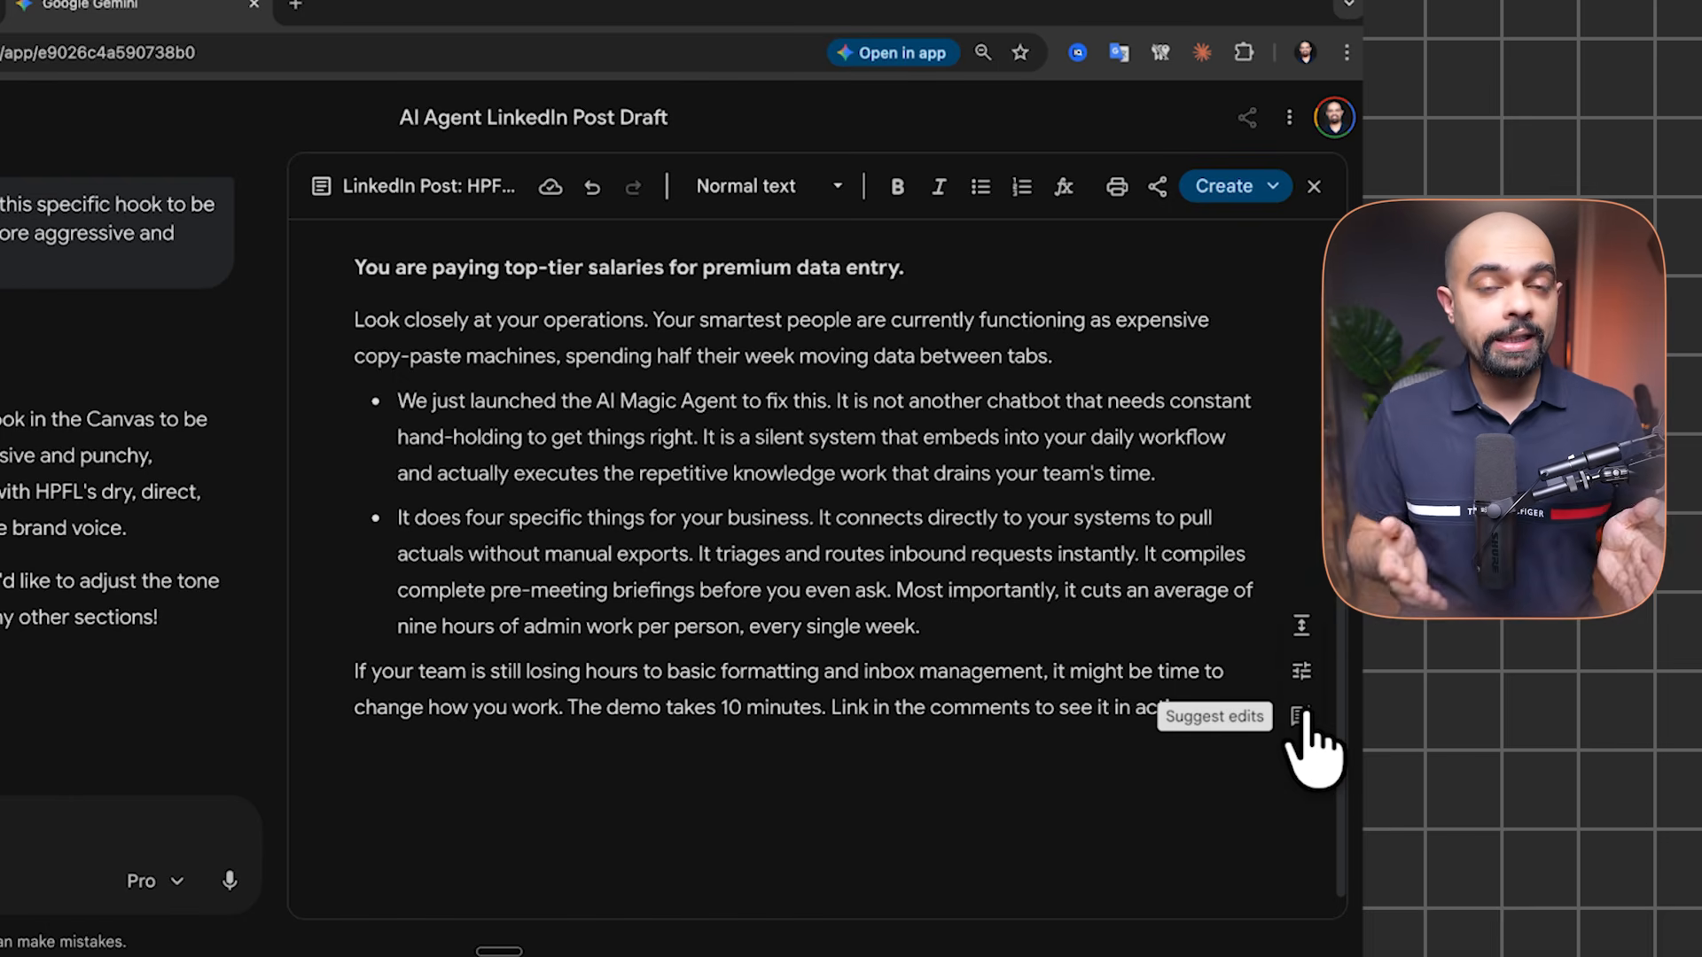
# Request brand-guideline edit suggestions for the post, review the cards, and apply all of them
pyautogui.click(1301, 716)
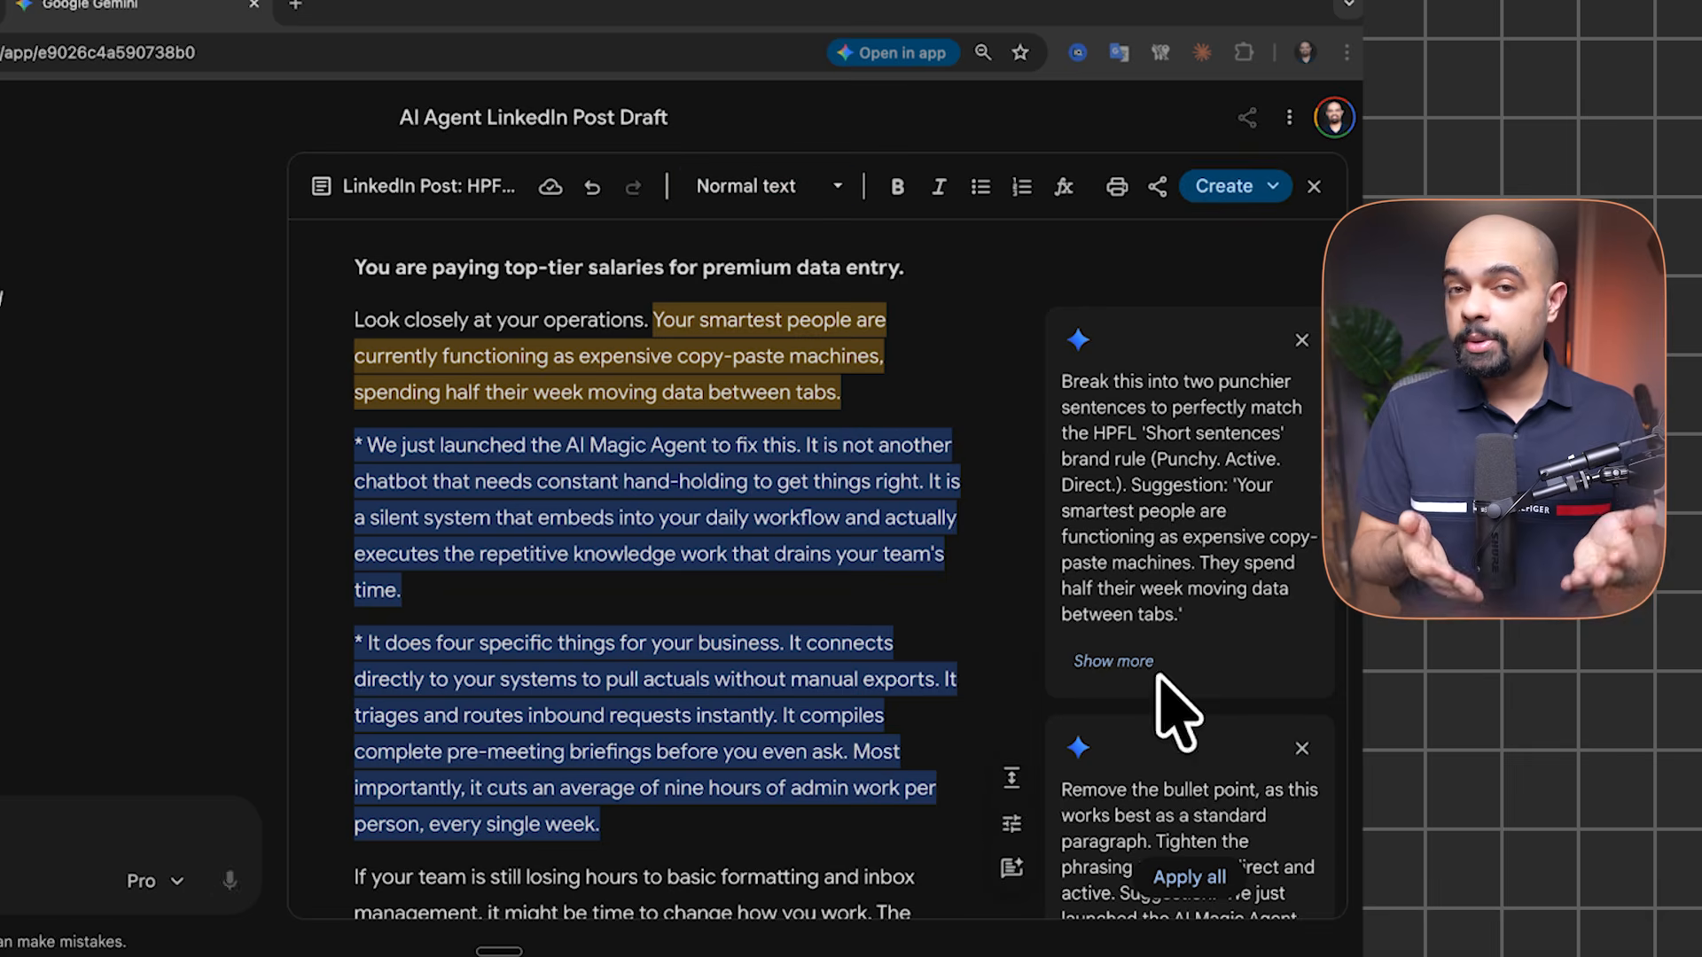
pyautogui.scroll(-5, 865, 621)
pyautogui.scroll(5, 874, 682)
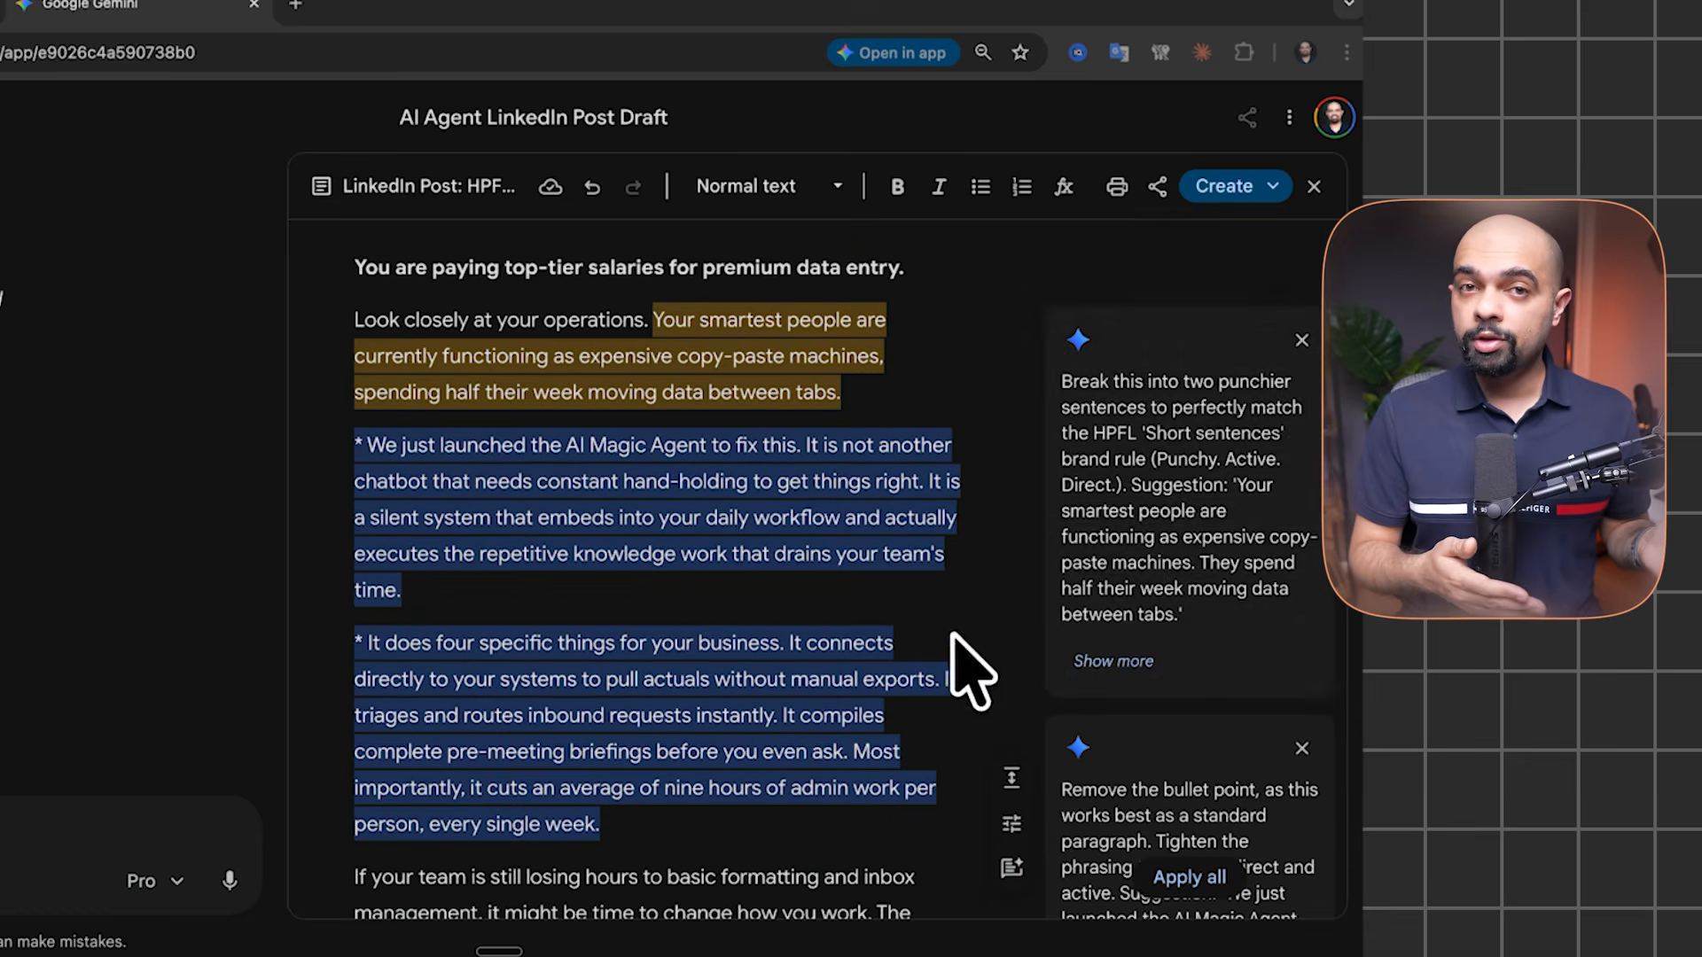
pyautogui.click(1103, 663)
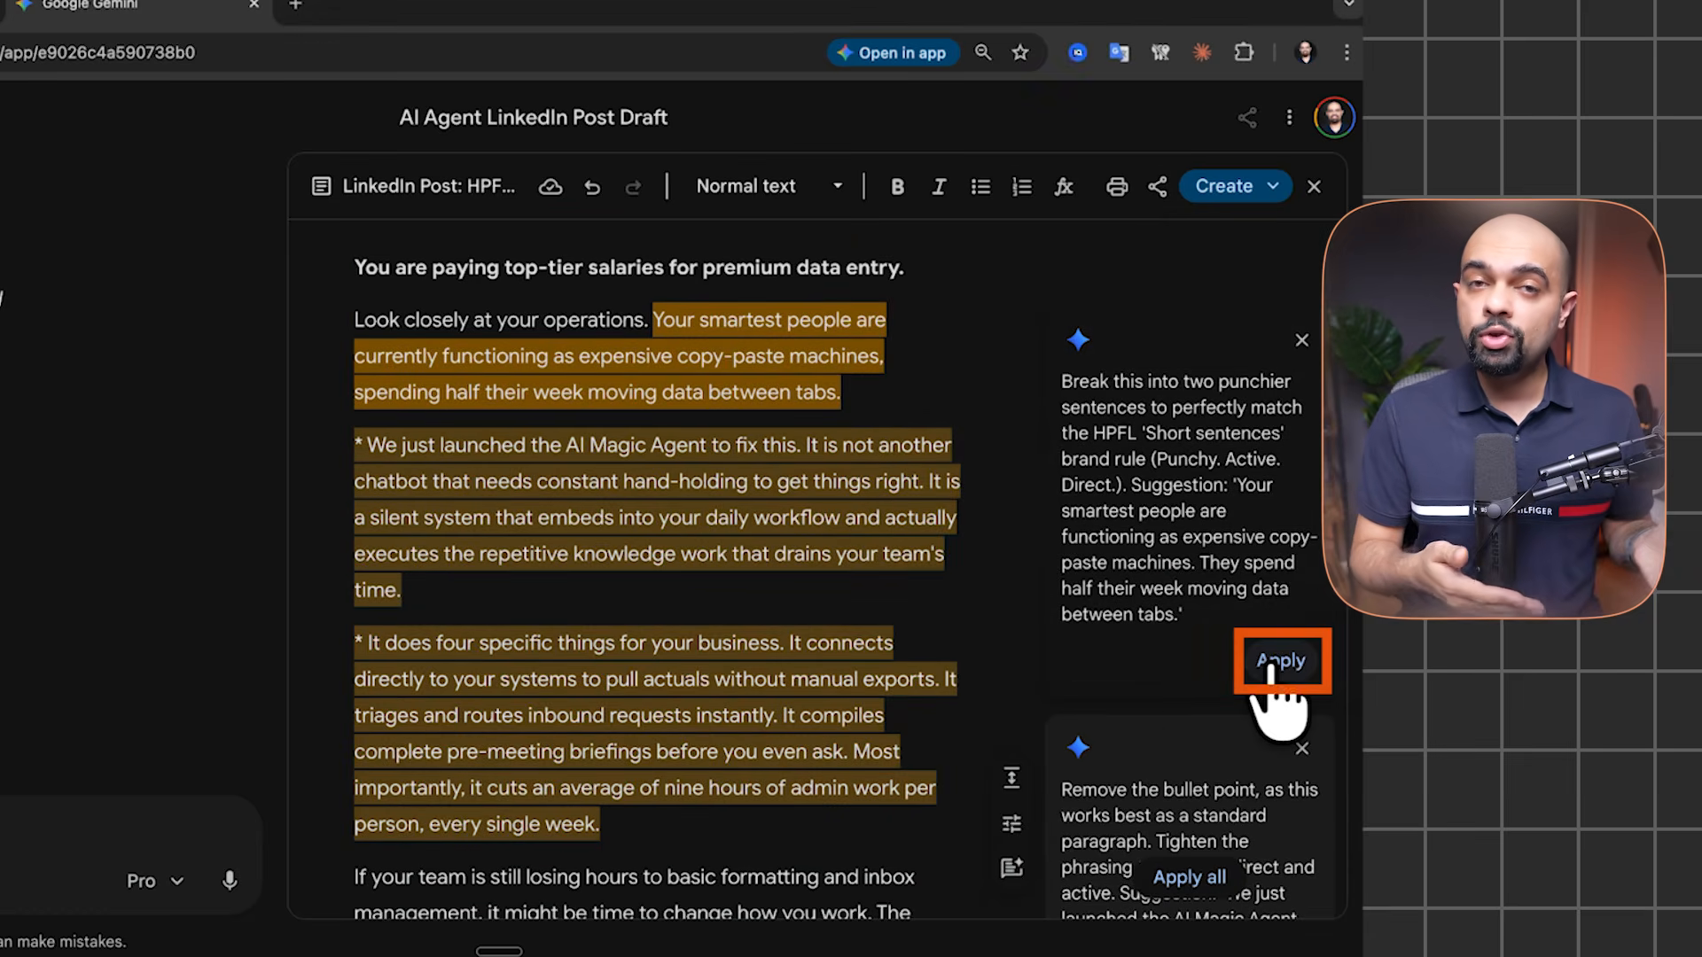
pyautogui.scroll(-5, 1188, 798)
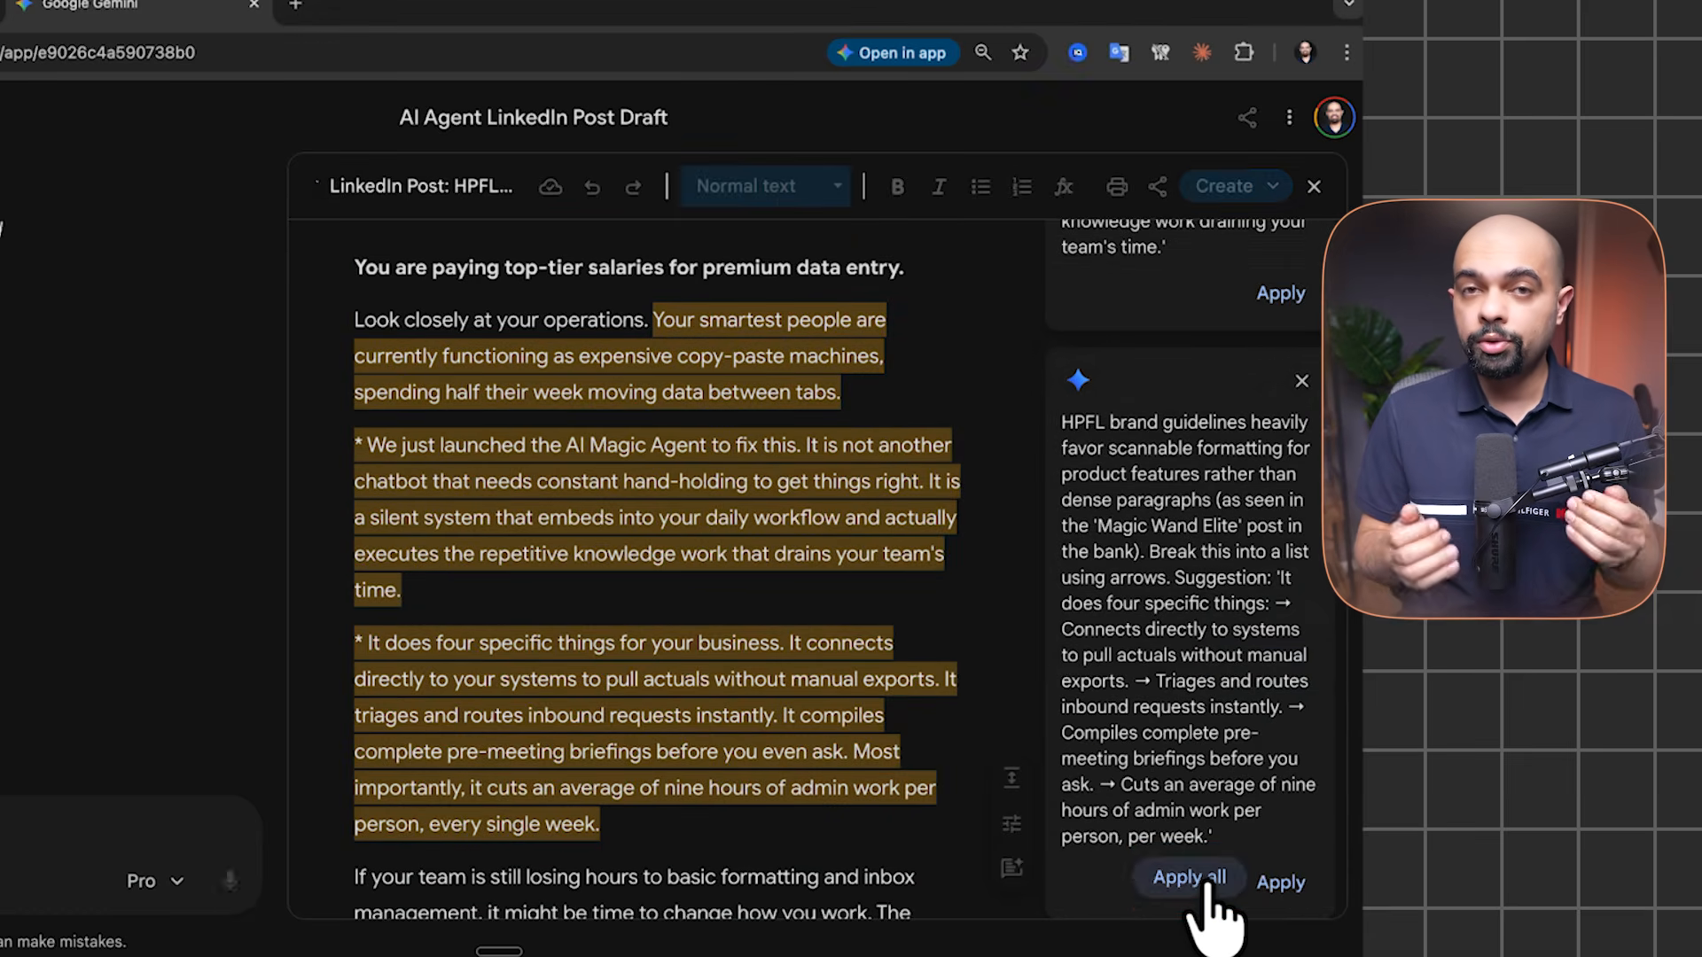
pyautogui.click(1190, 877)
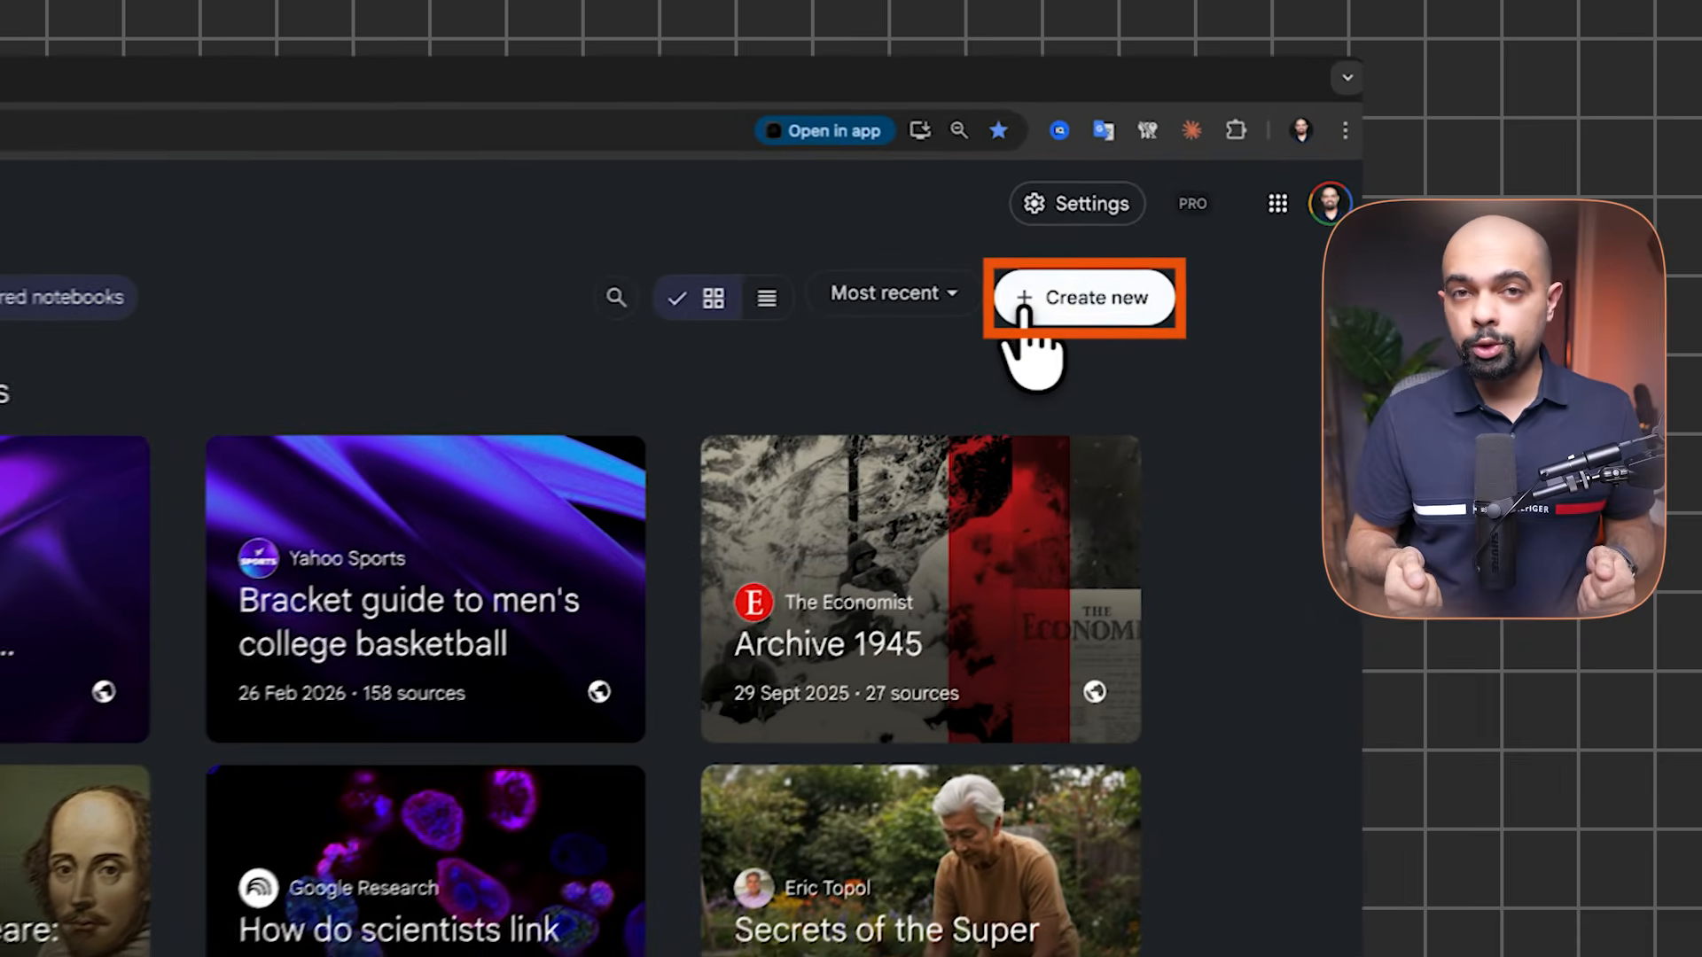
# Create a new notebook and insert the pasted YouTube video and playlist links as its sources
pyautogui.click(999, 306)
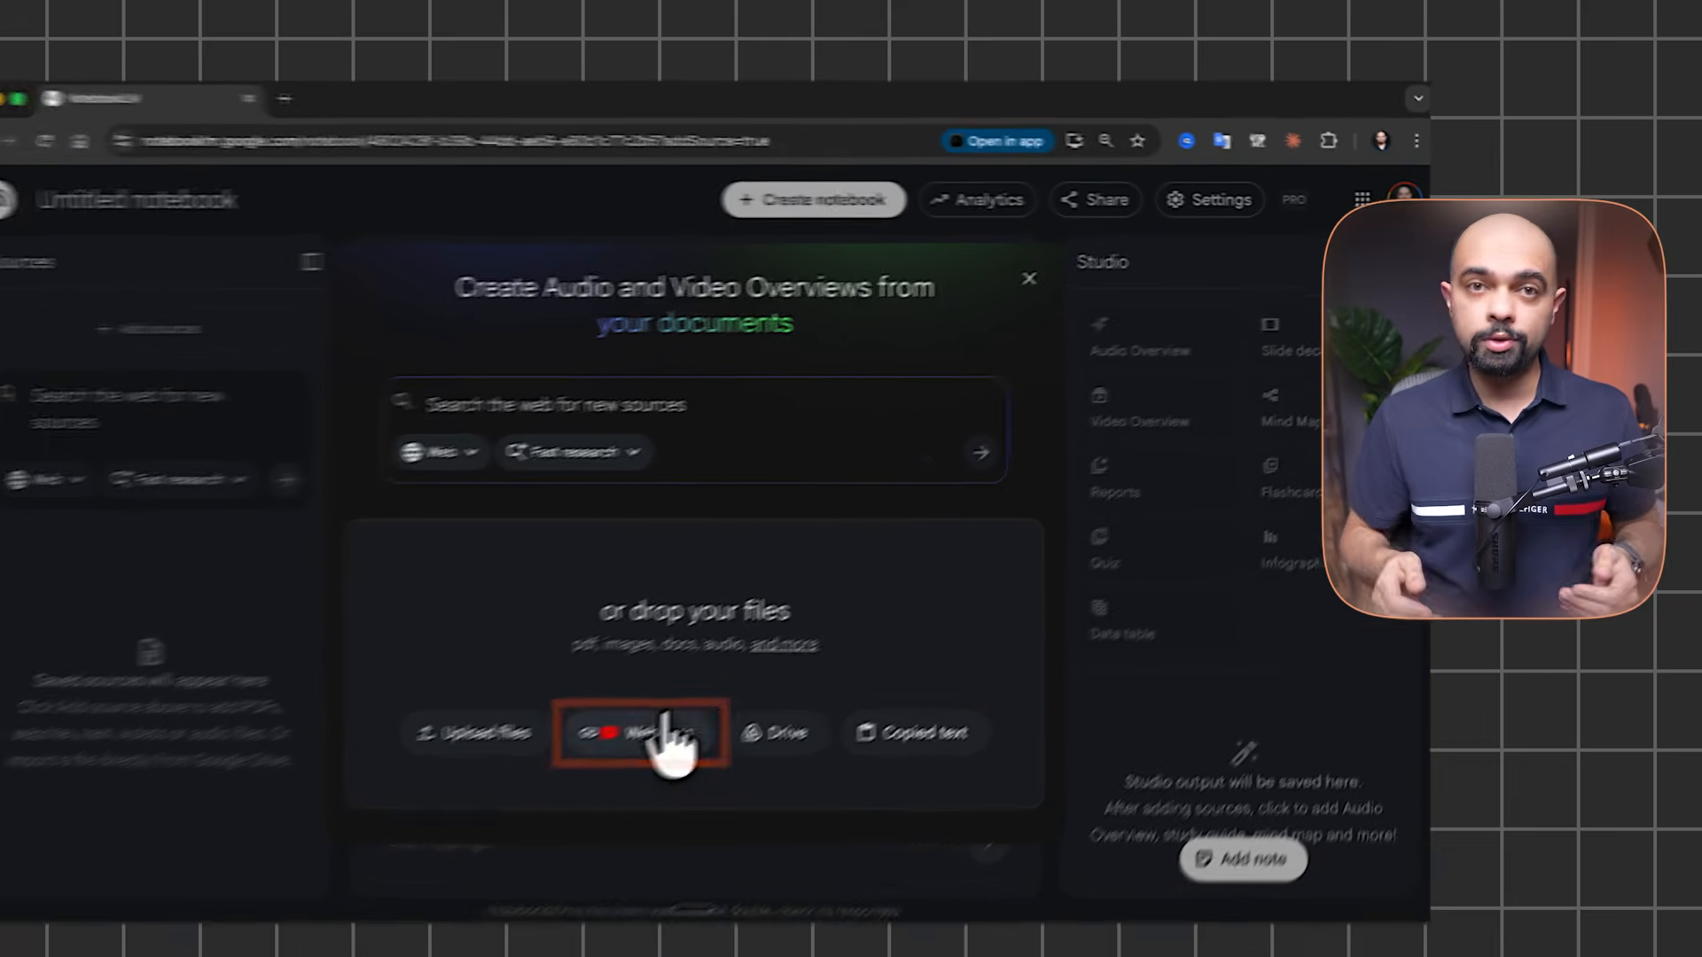
pyautogui.click(726, 699)
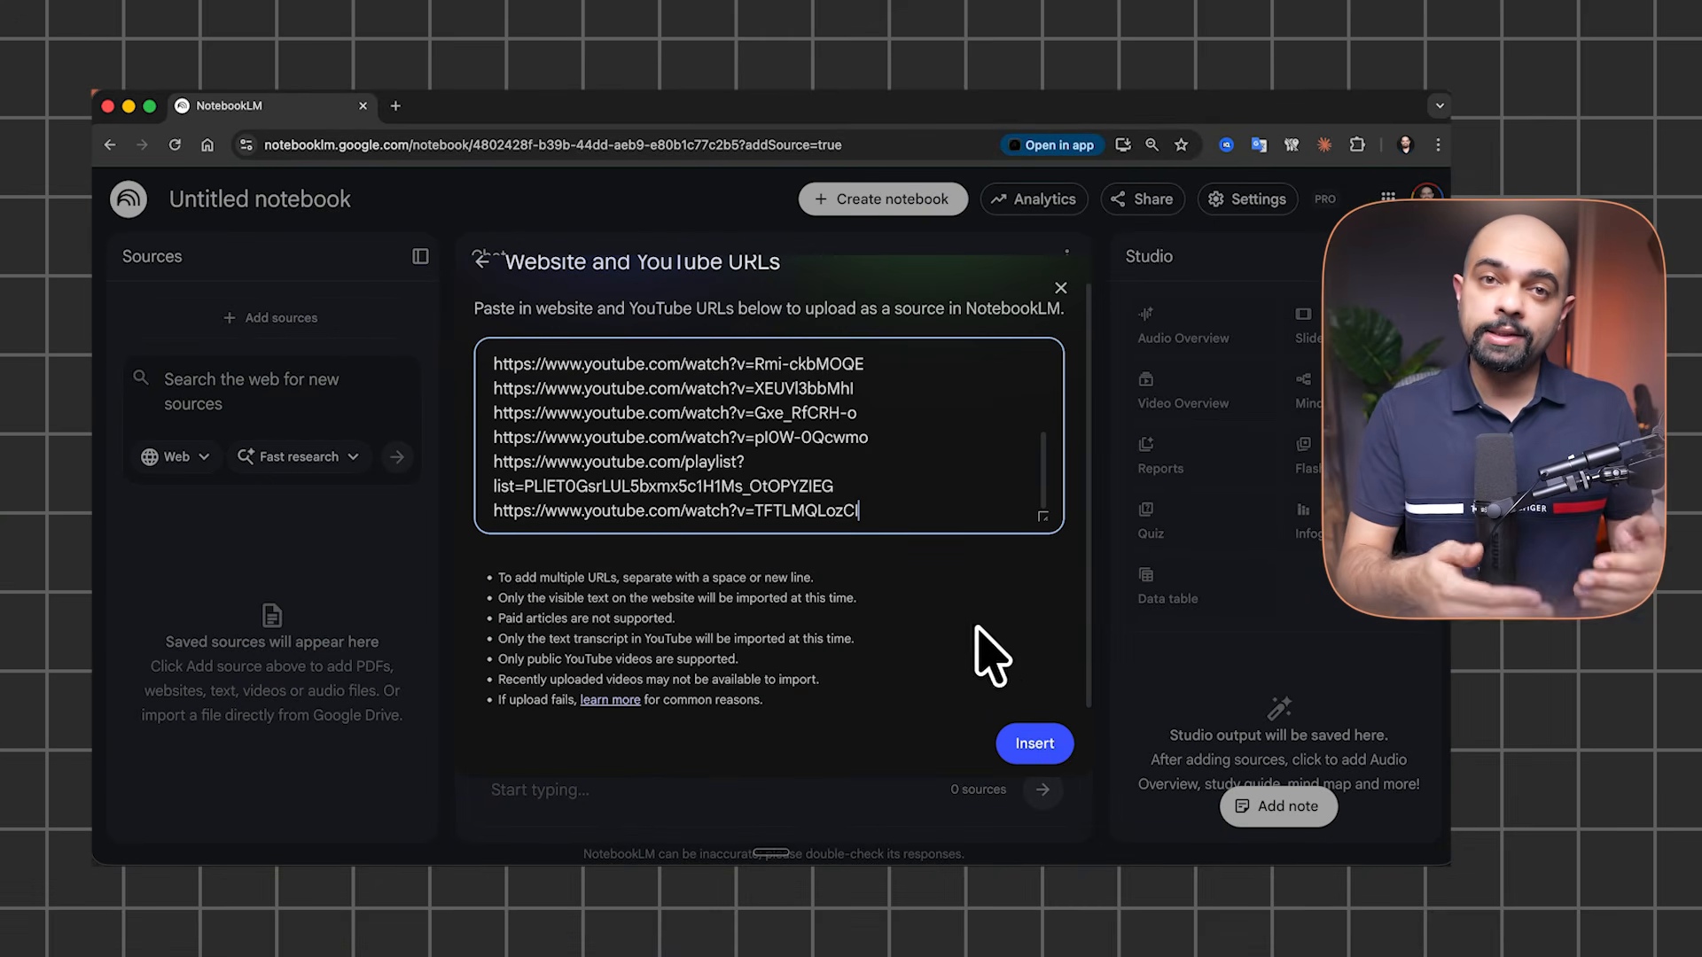
pyautogui.scroll(-3, 942, 470)
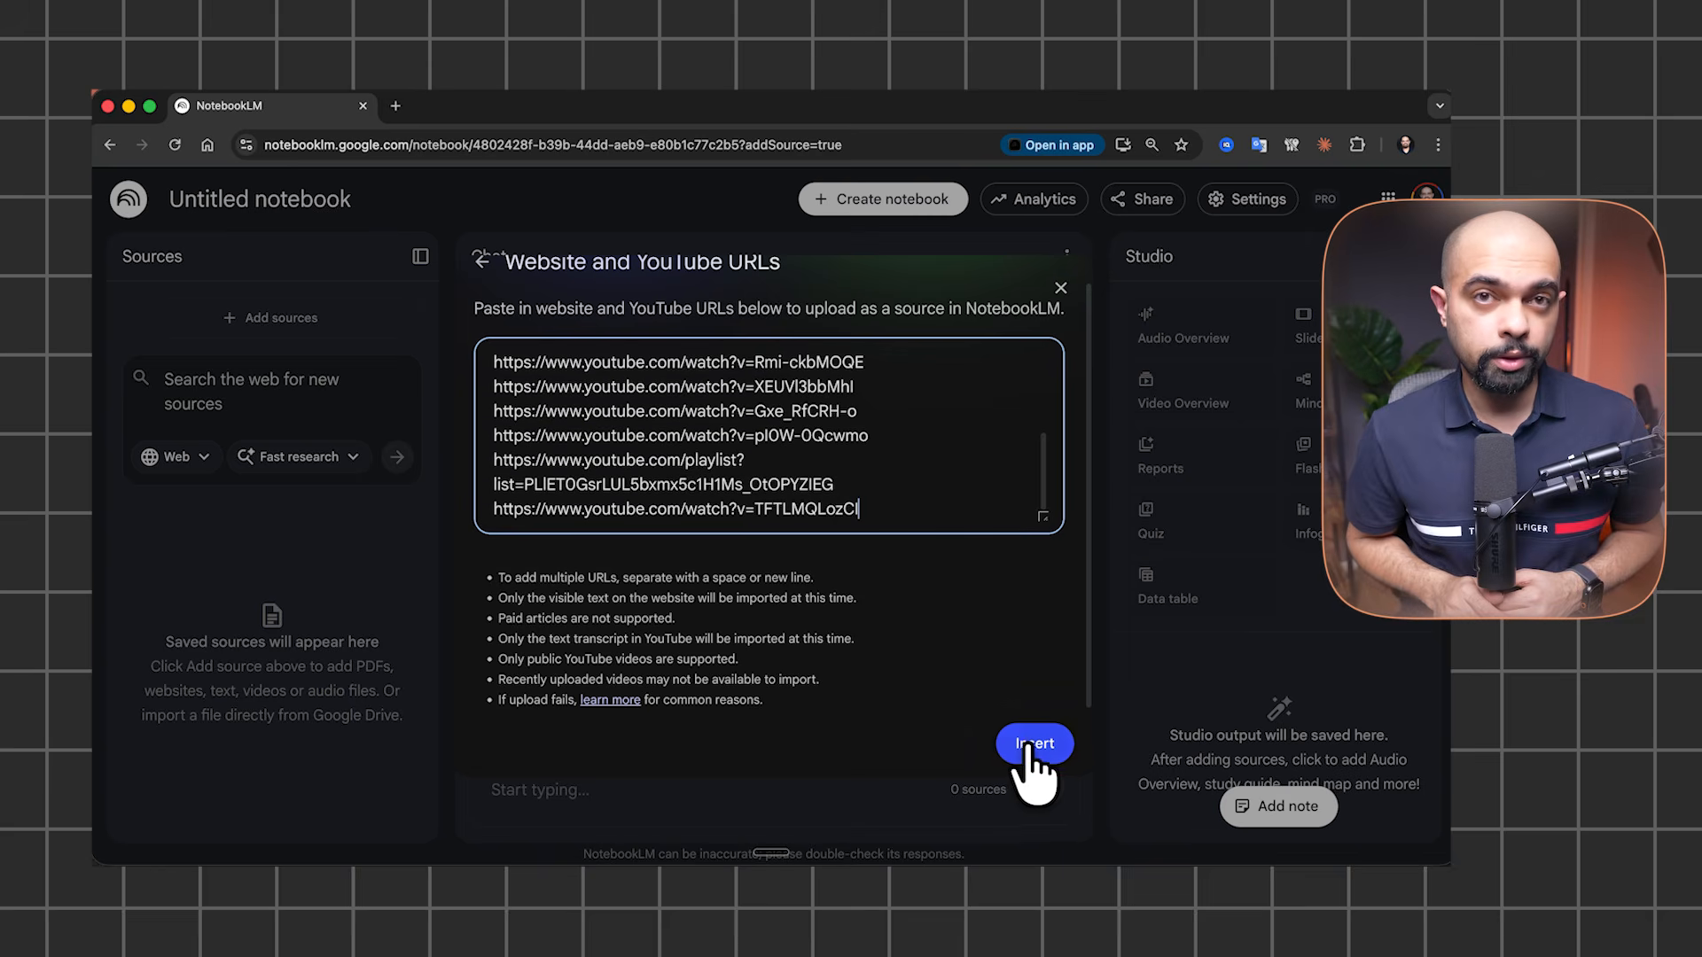
pyautogui.click(1030, 744)
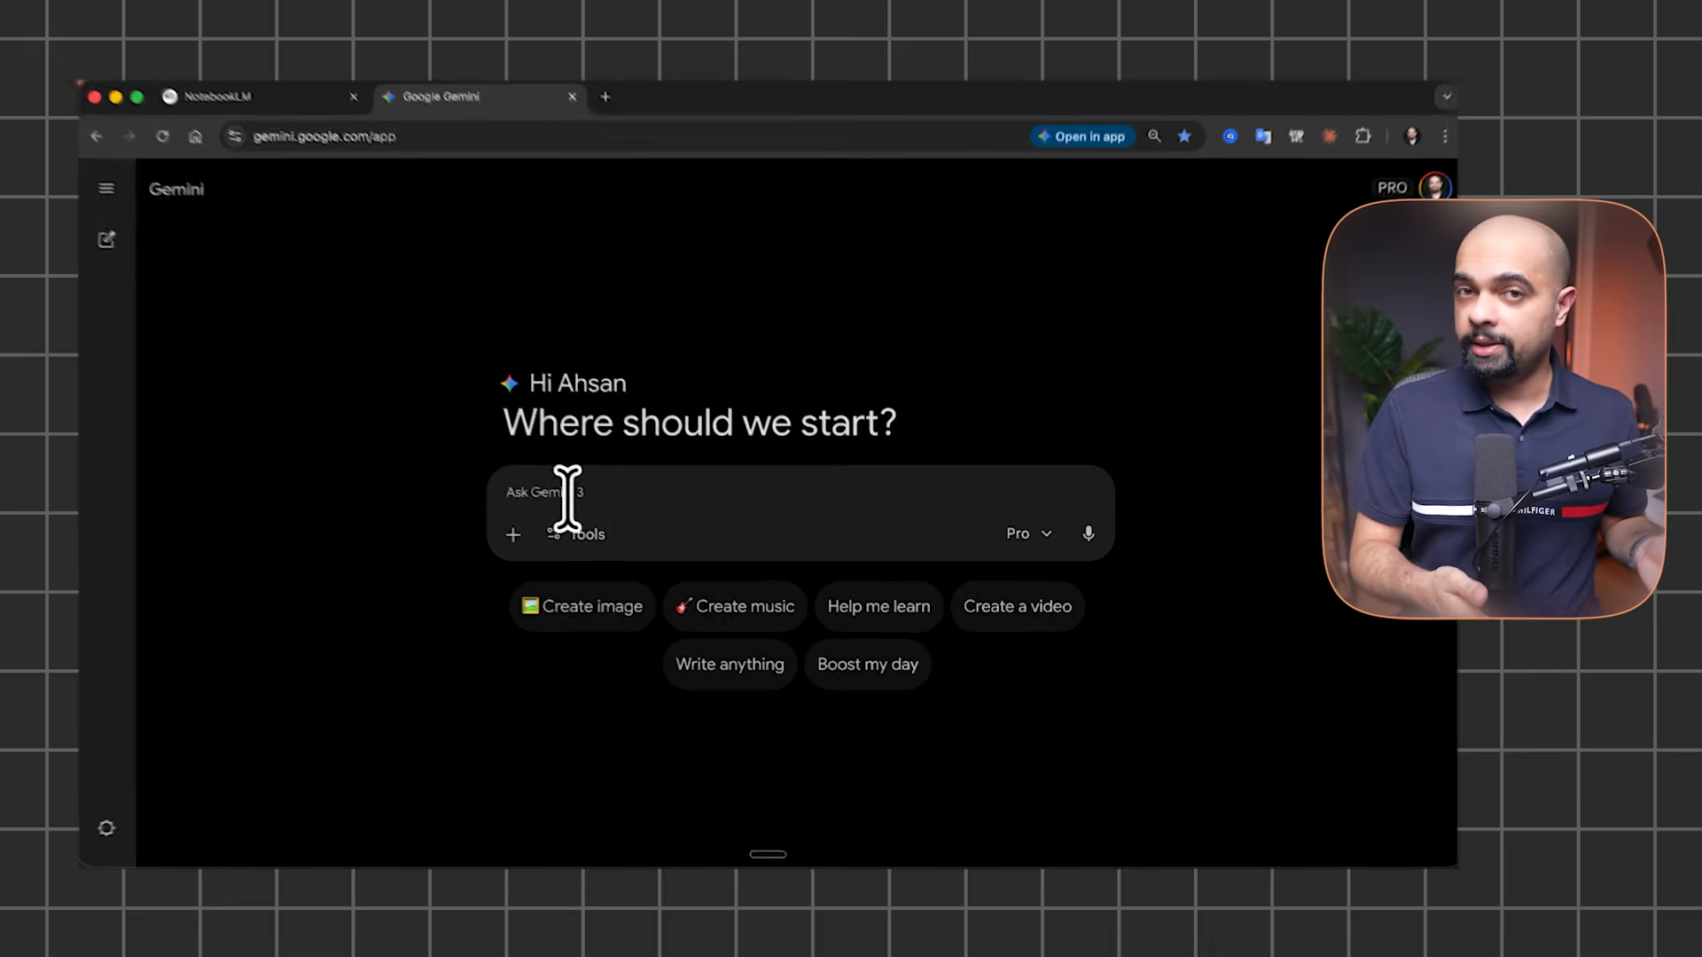
# Attach the n8n automation training NotebookLM notebook to the prompt
pyautogui.click(519, 531)
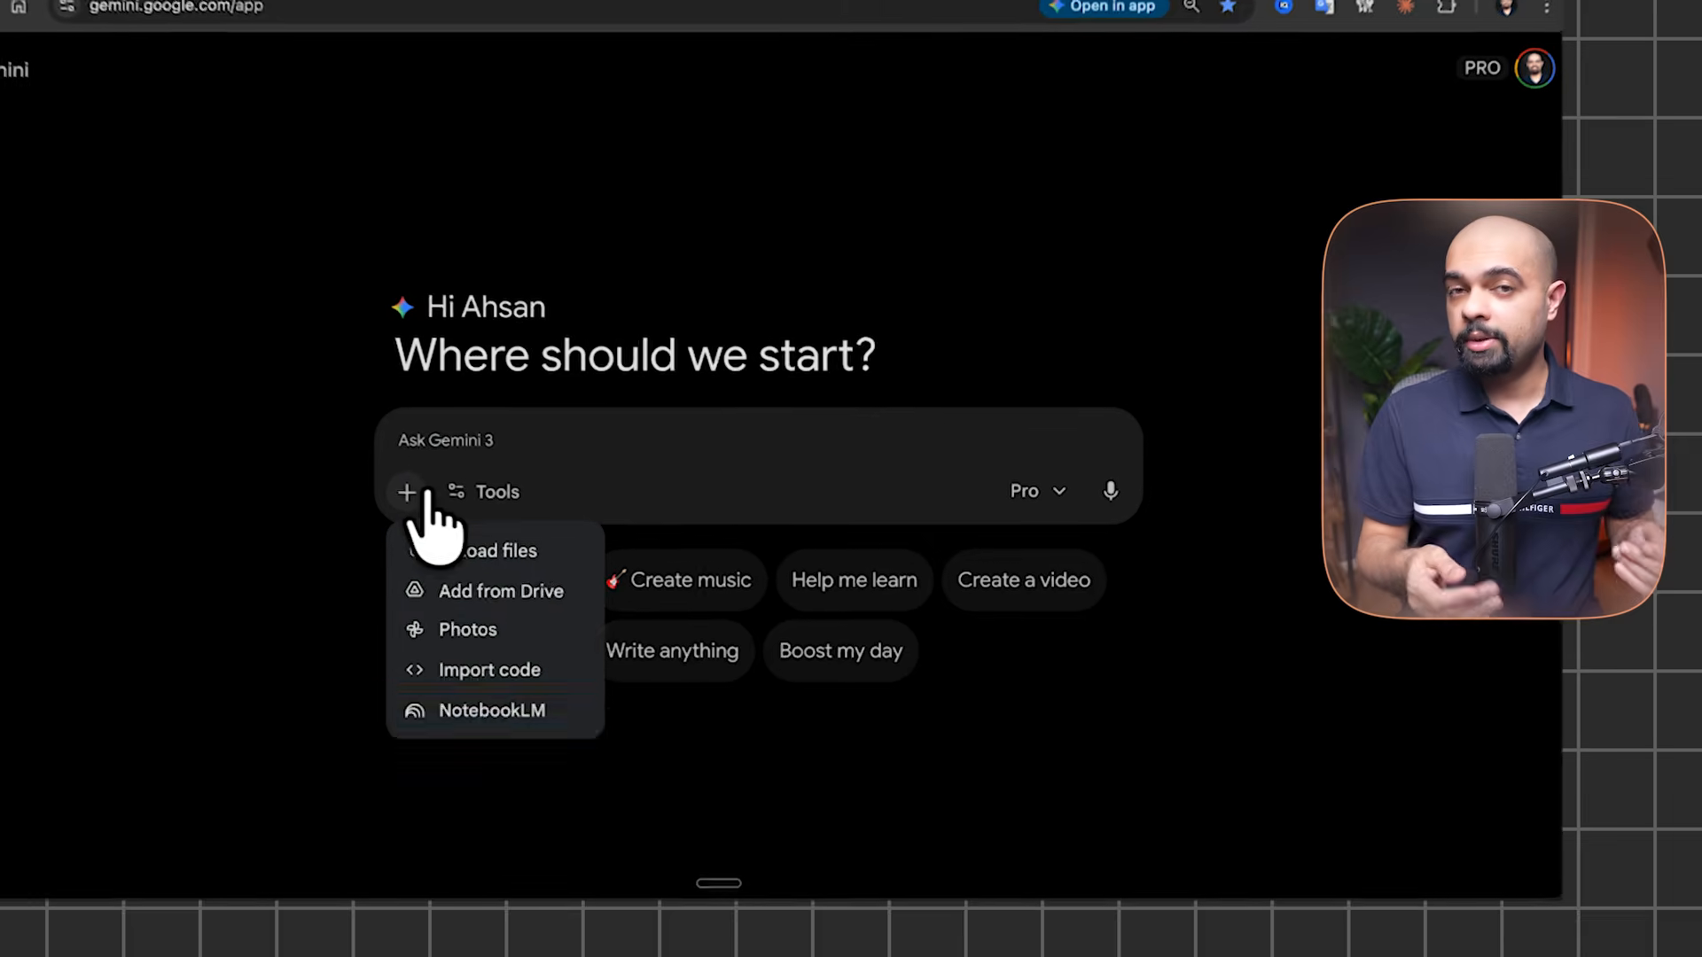
pyautogui.click(531, 712)
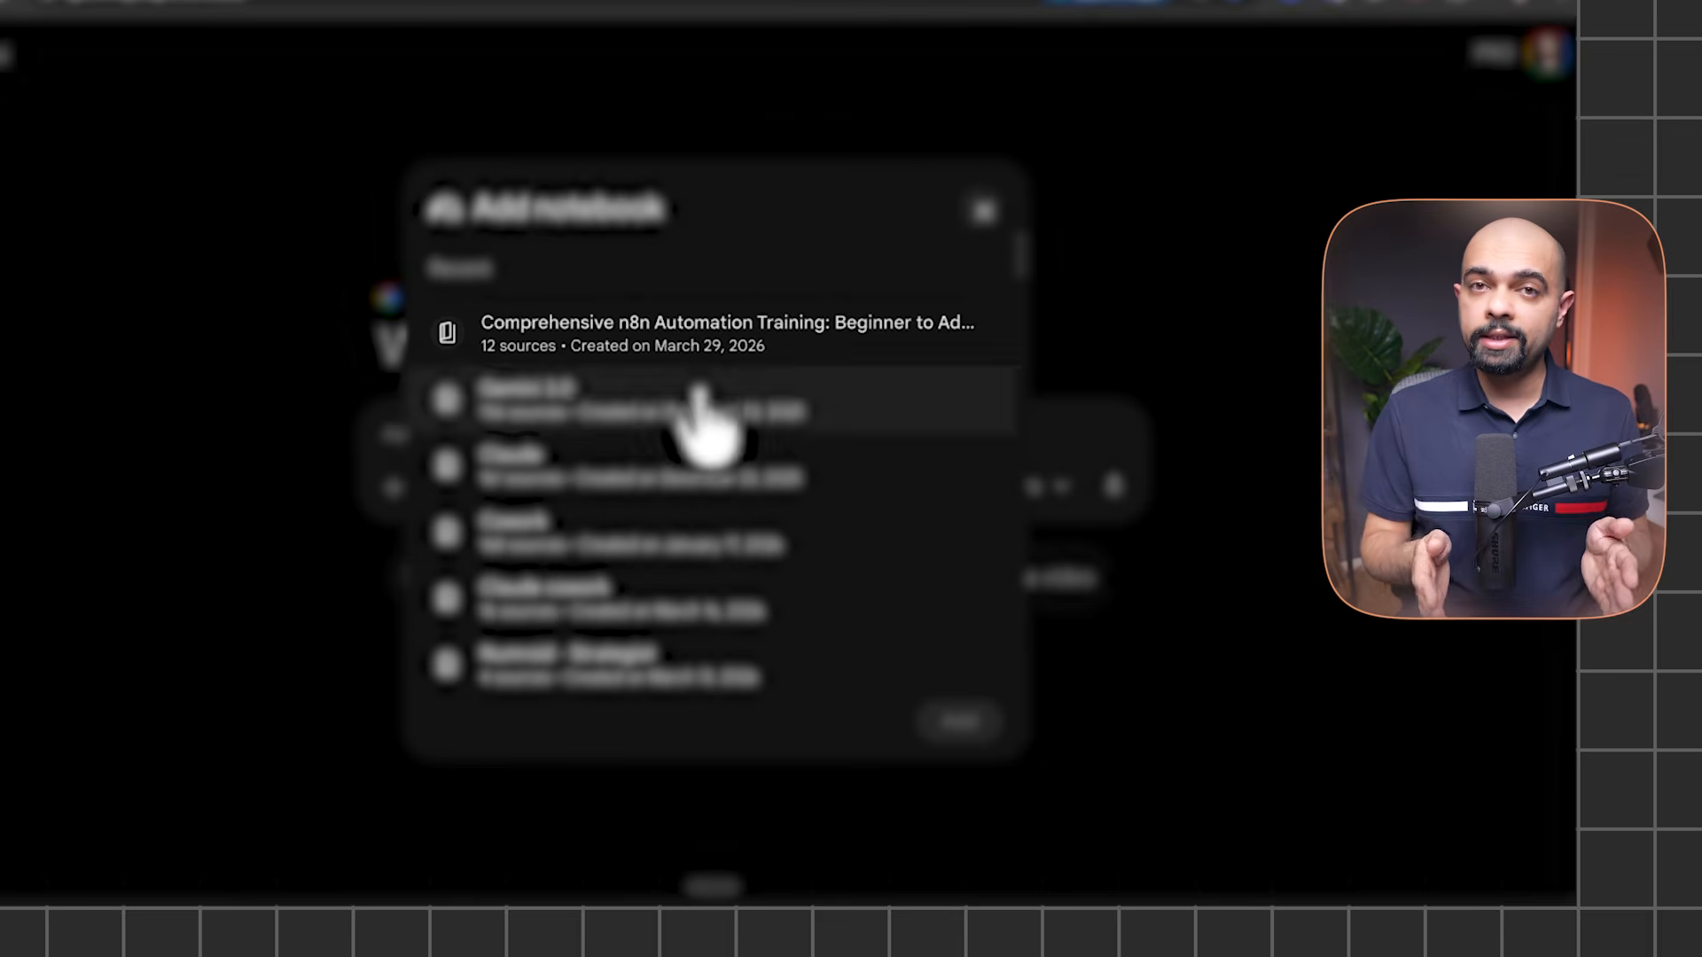
pyautogui.click(780, 354)
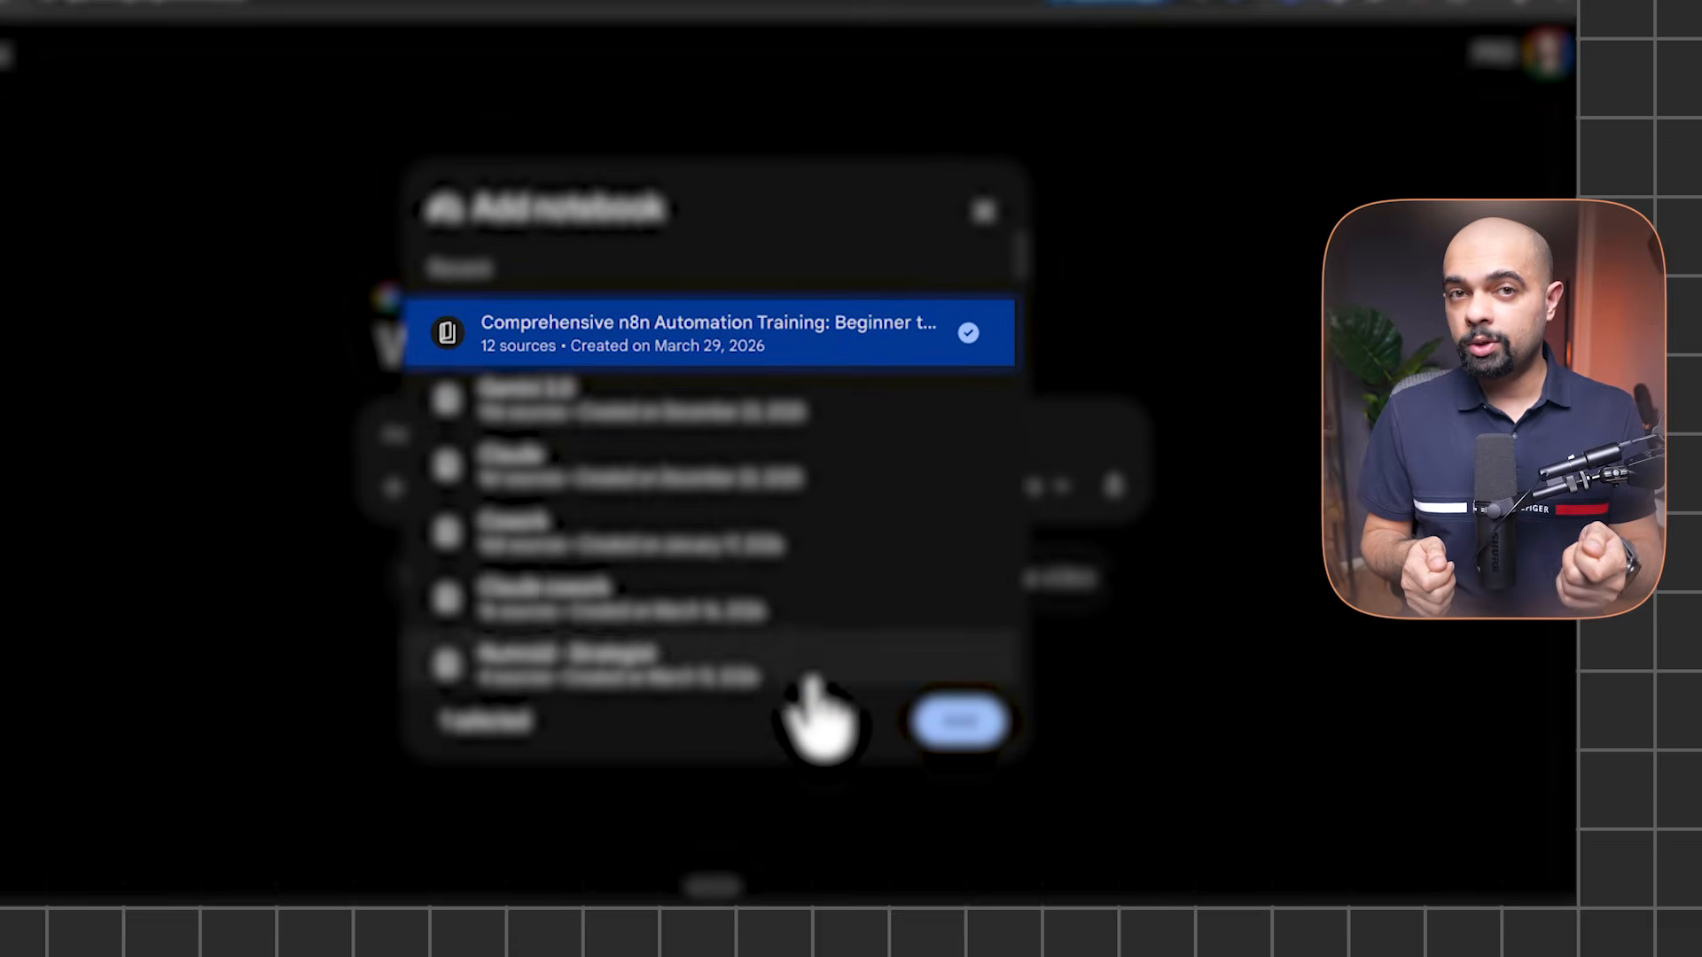
pyautogui.click(962, 725)
# Attach the selected PDF files from Google Drive to the prompt
pyautogui.click(393, 539)
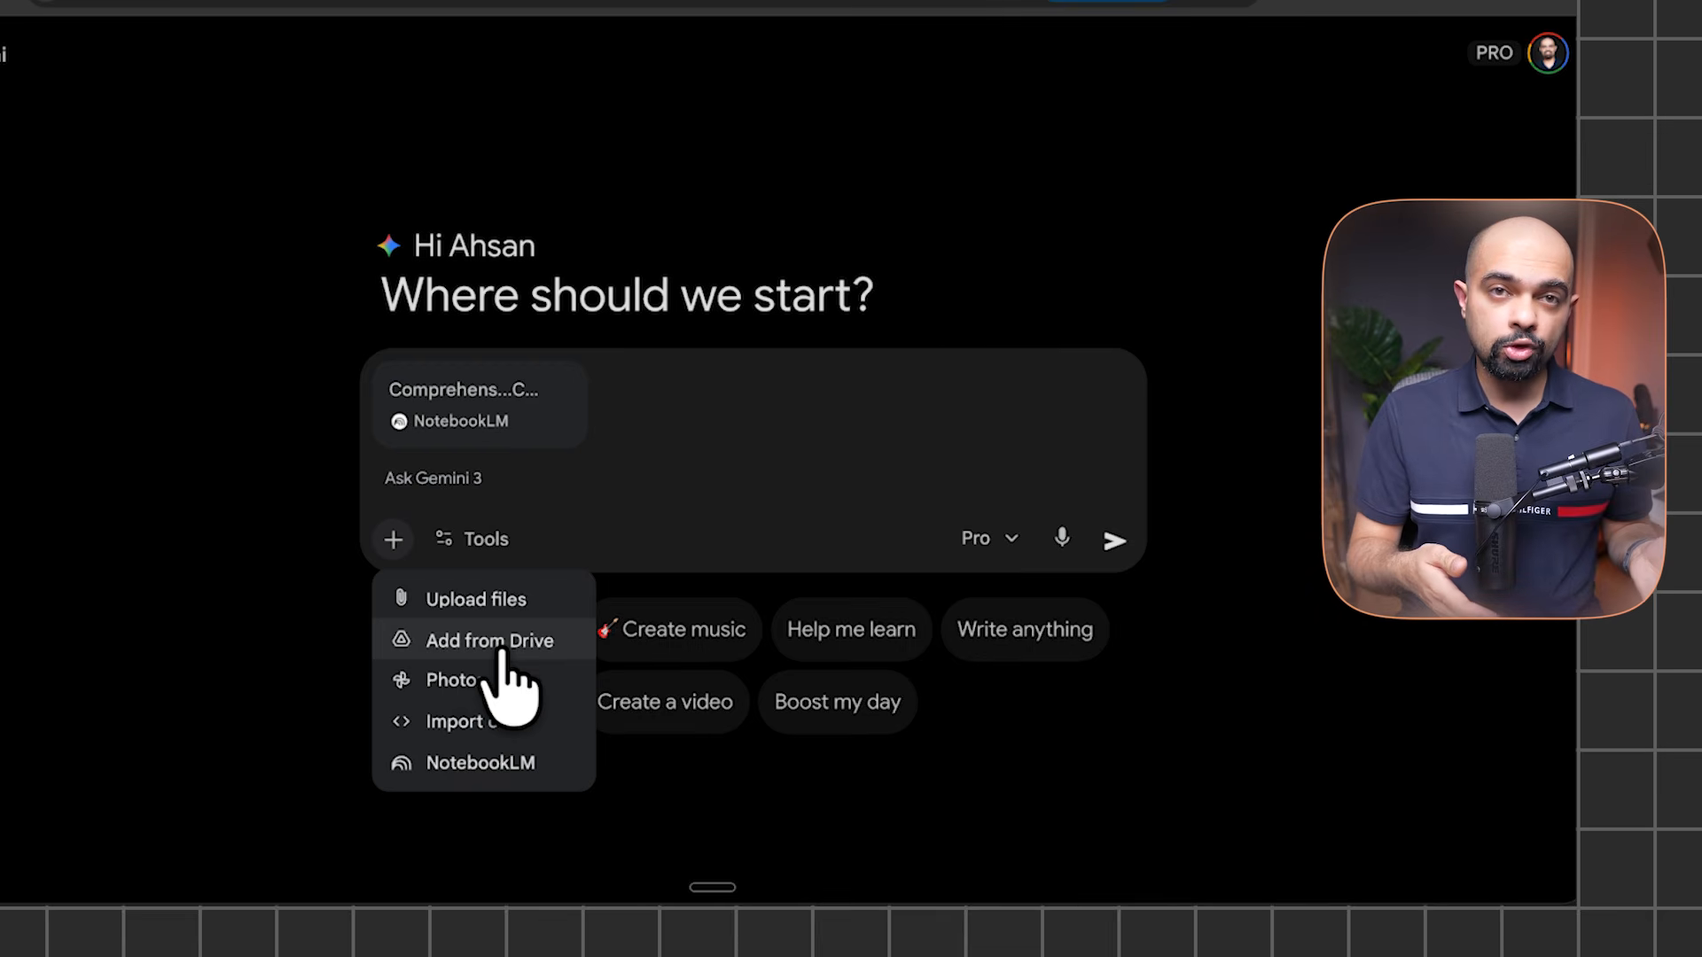
pyautogui.click(499, 652)
pyautogui.click(642, 419)
pyautogui.click(1226, 809)
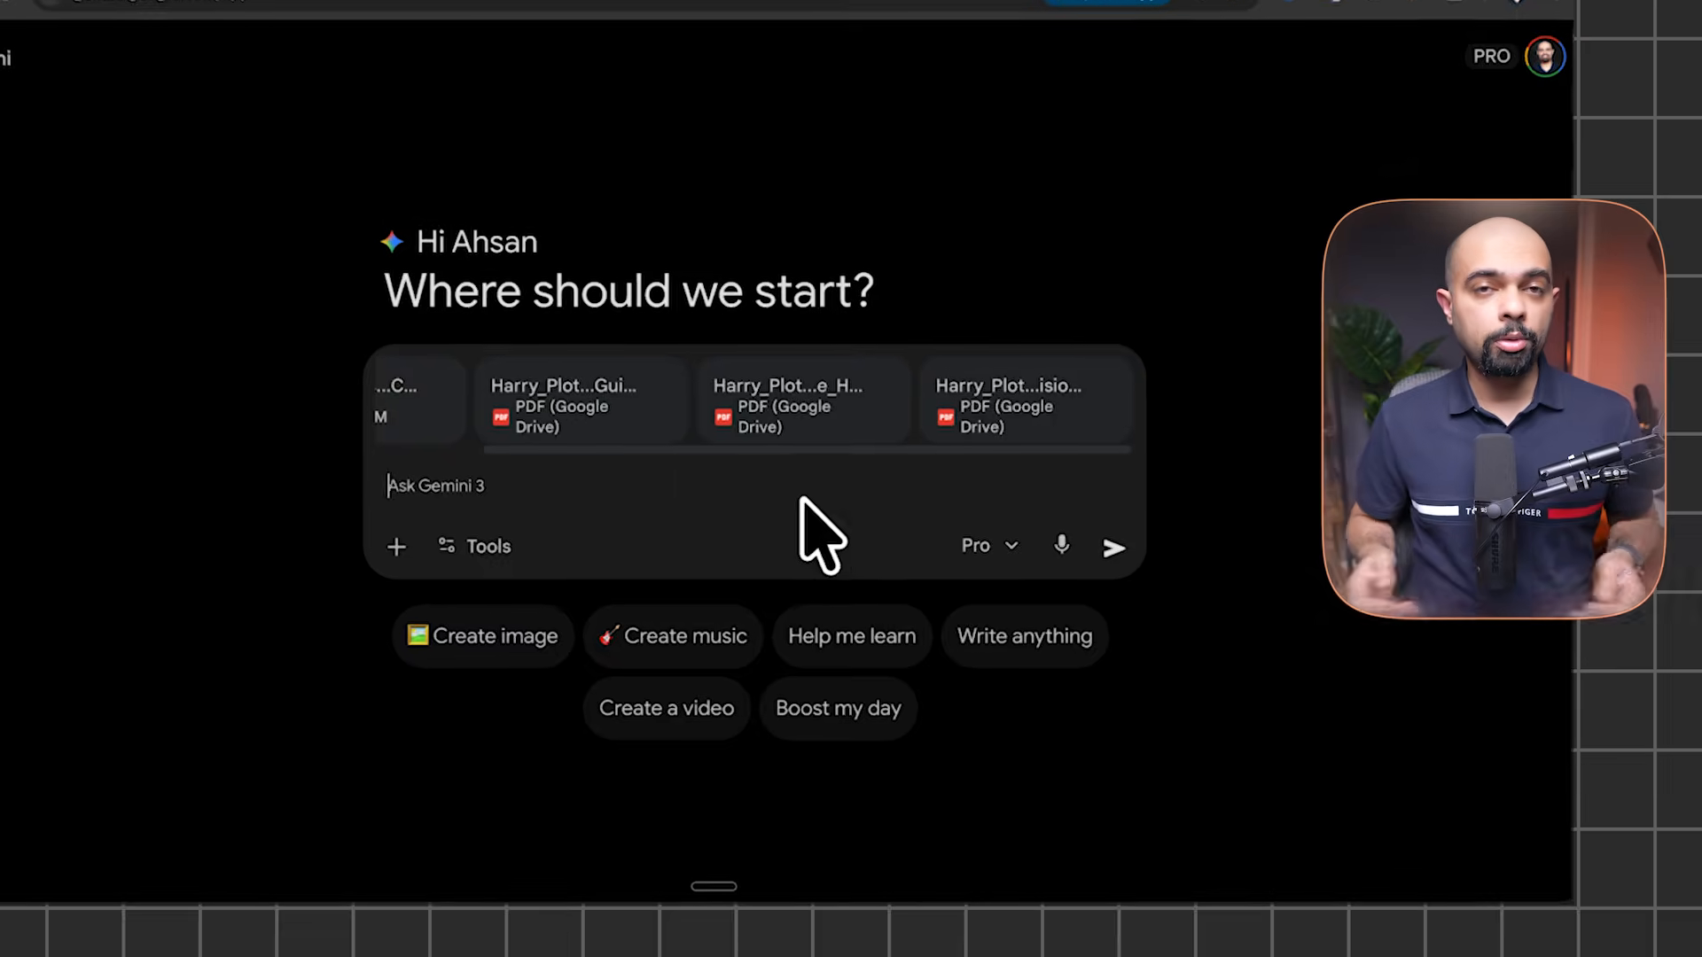
# Paste the SOP request and extend it with 'for our company in n8n'
pyautogui.write('Using only the attached notebook as your source of truth, draft a step-by-step SOP for building an automated sales funnel agent.')
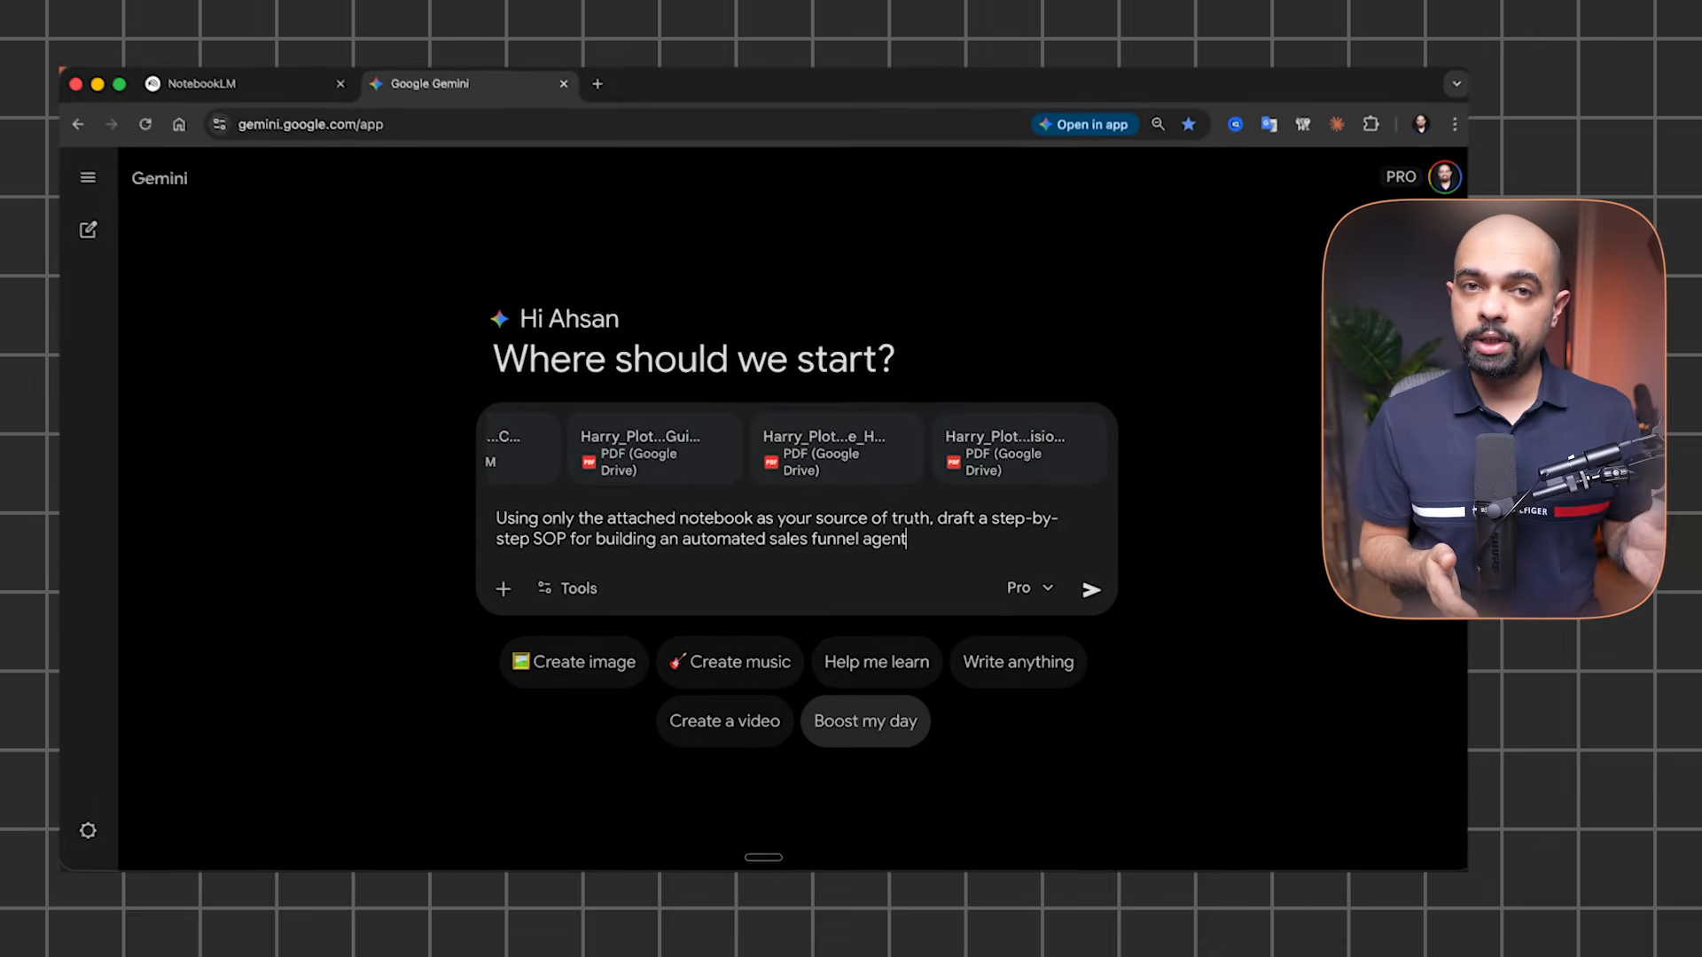
pyautogui.press('BackSpace')
pyautogui.write('for our company')
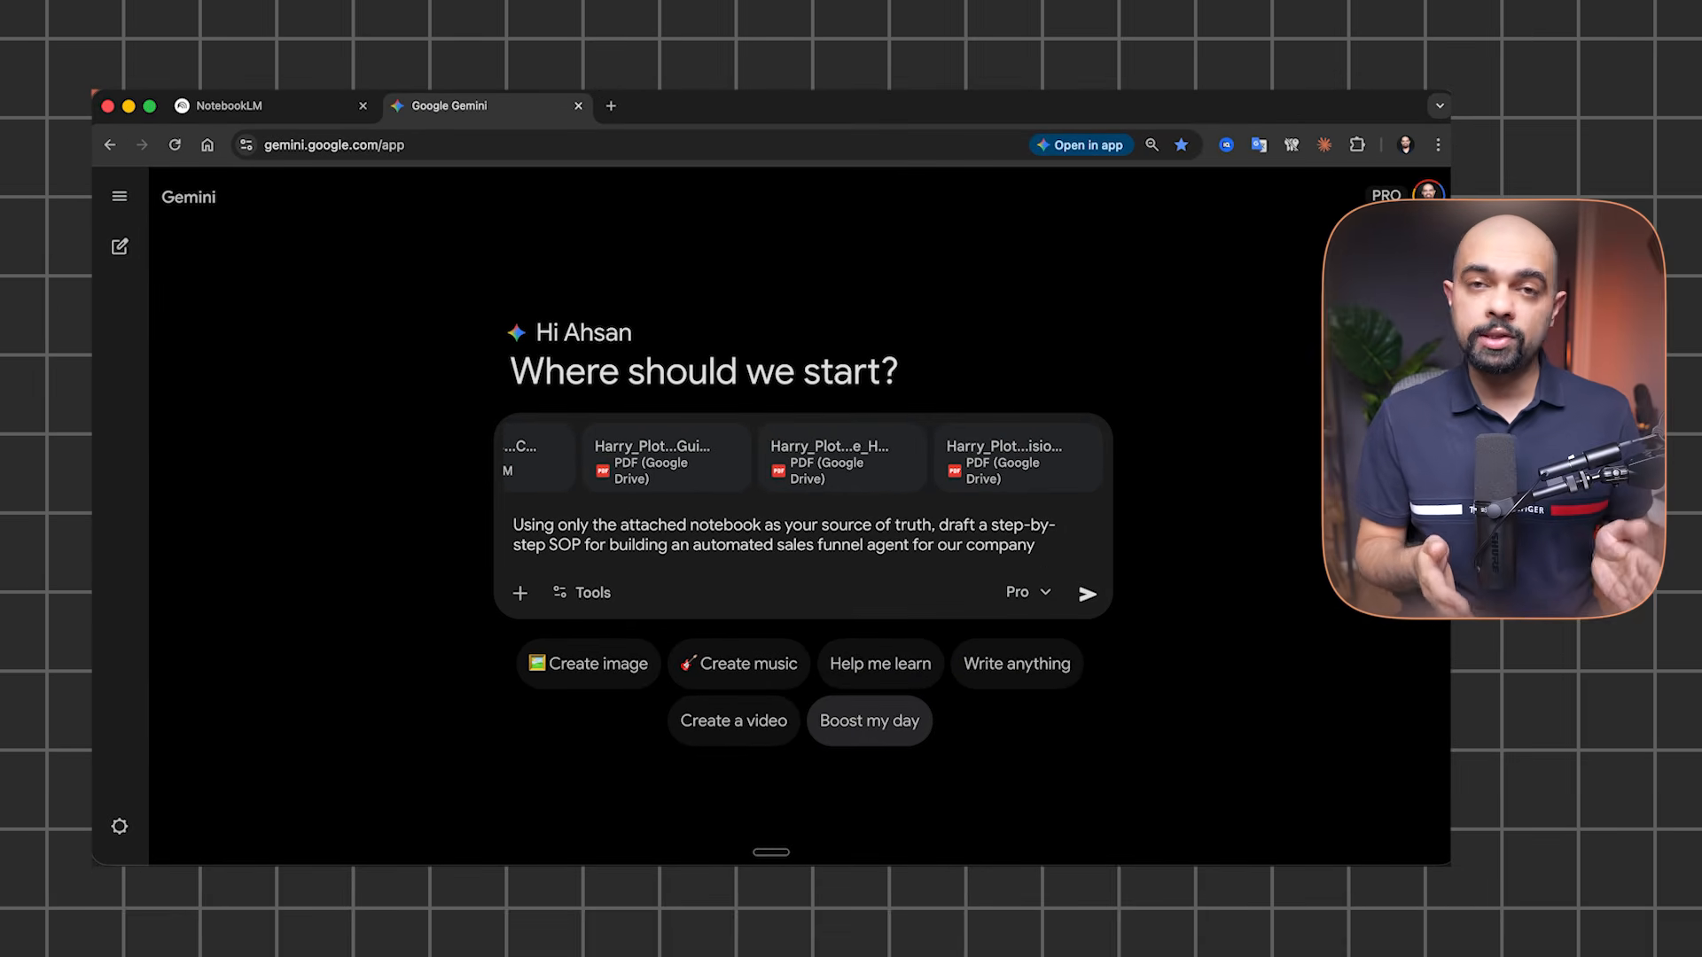
pyautogui.write(' in n8n.')
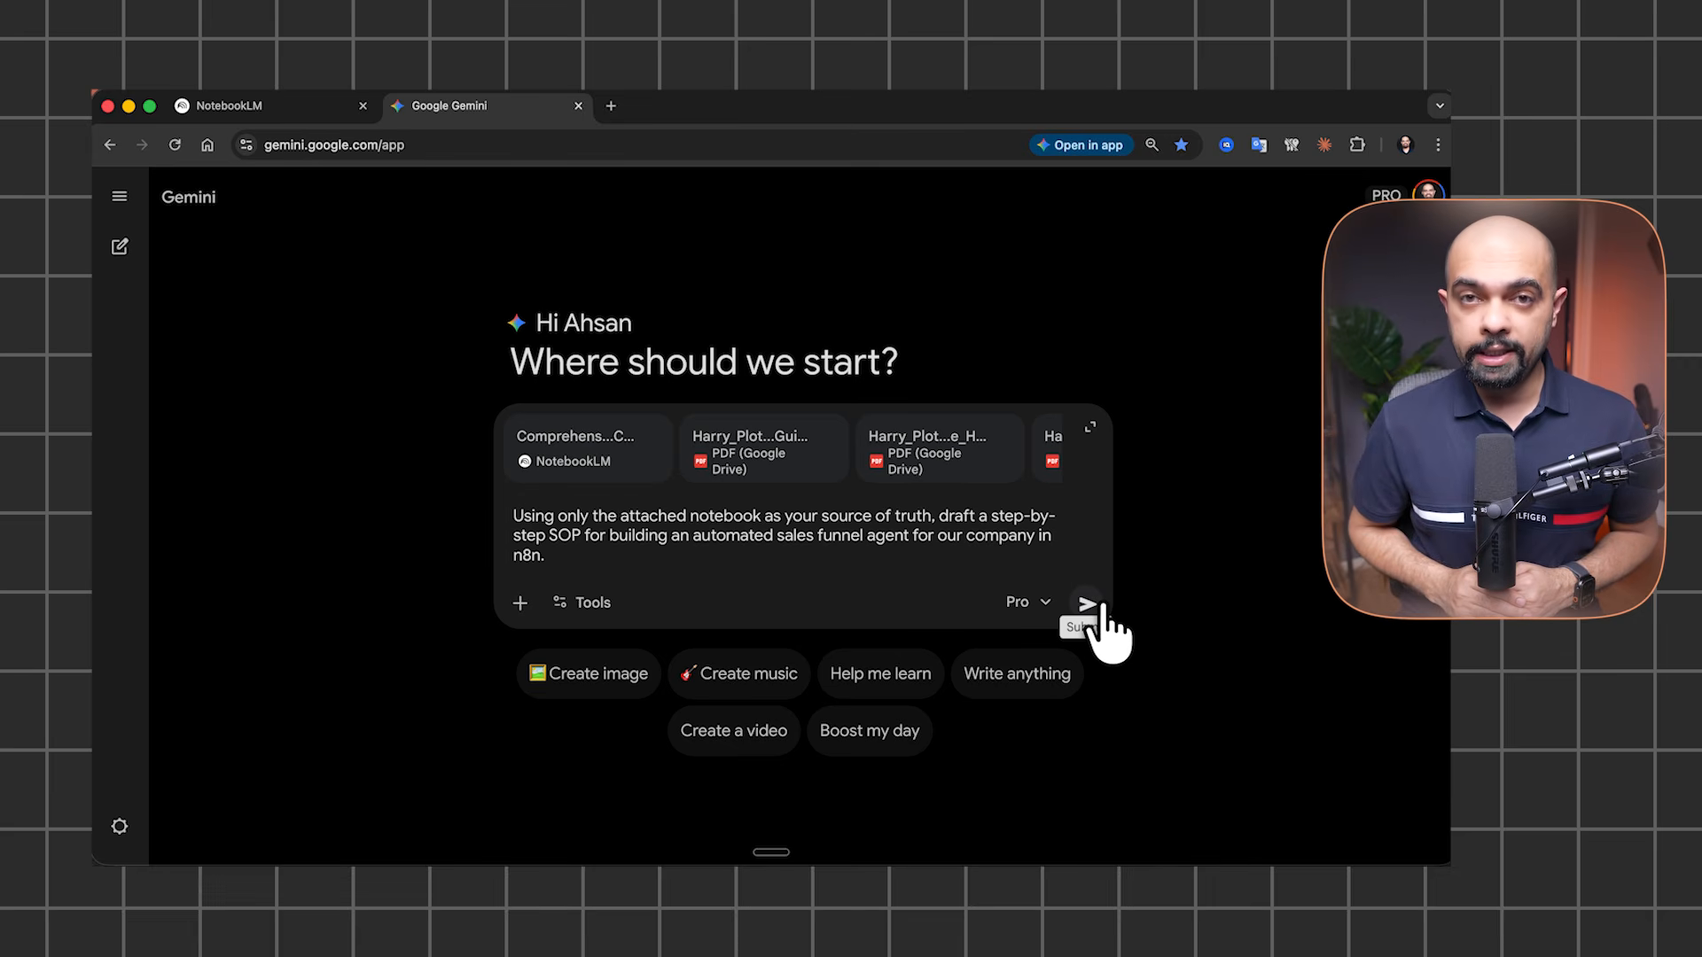
# Send the SOP request, then type the follow-up 'yes how to set up slack notifications?'
pyautogui.click(1097, 609)
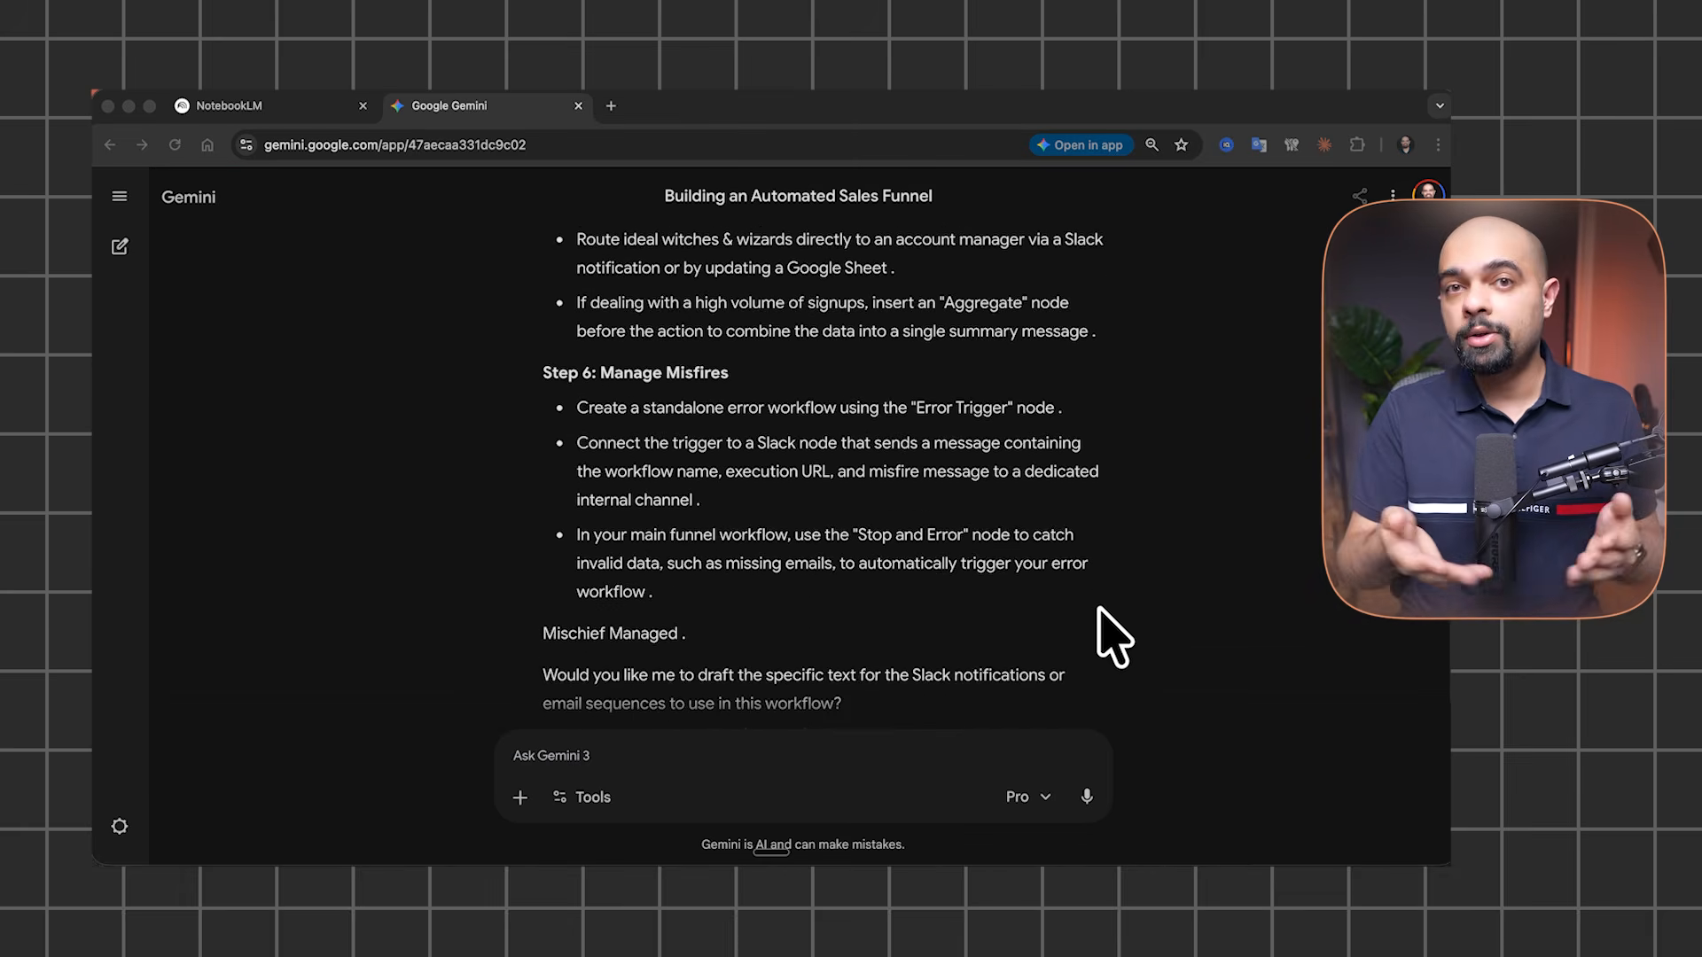
pyautogui.write('yes how to set up slack notifications?')
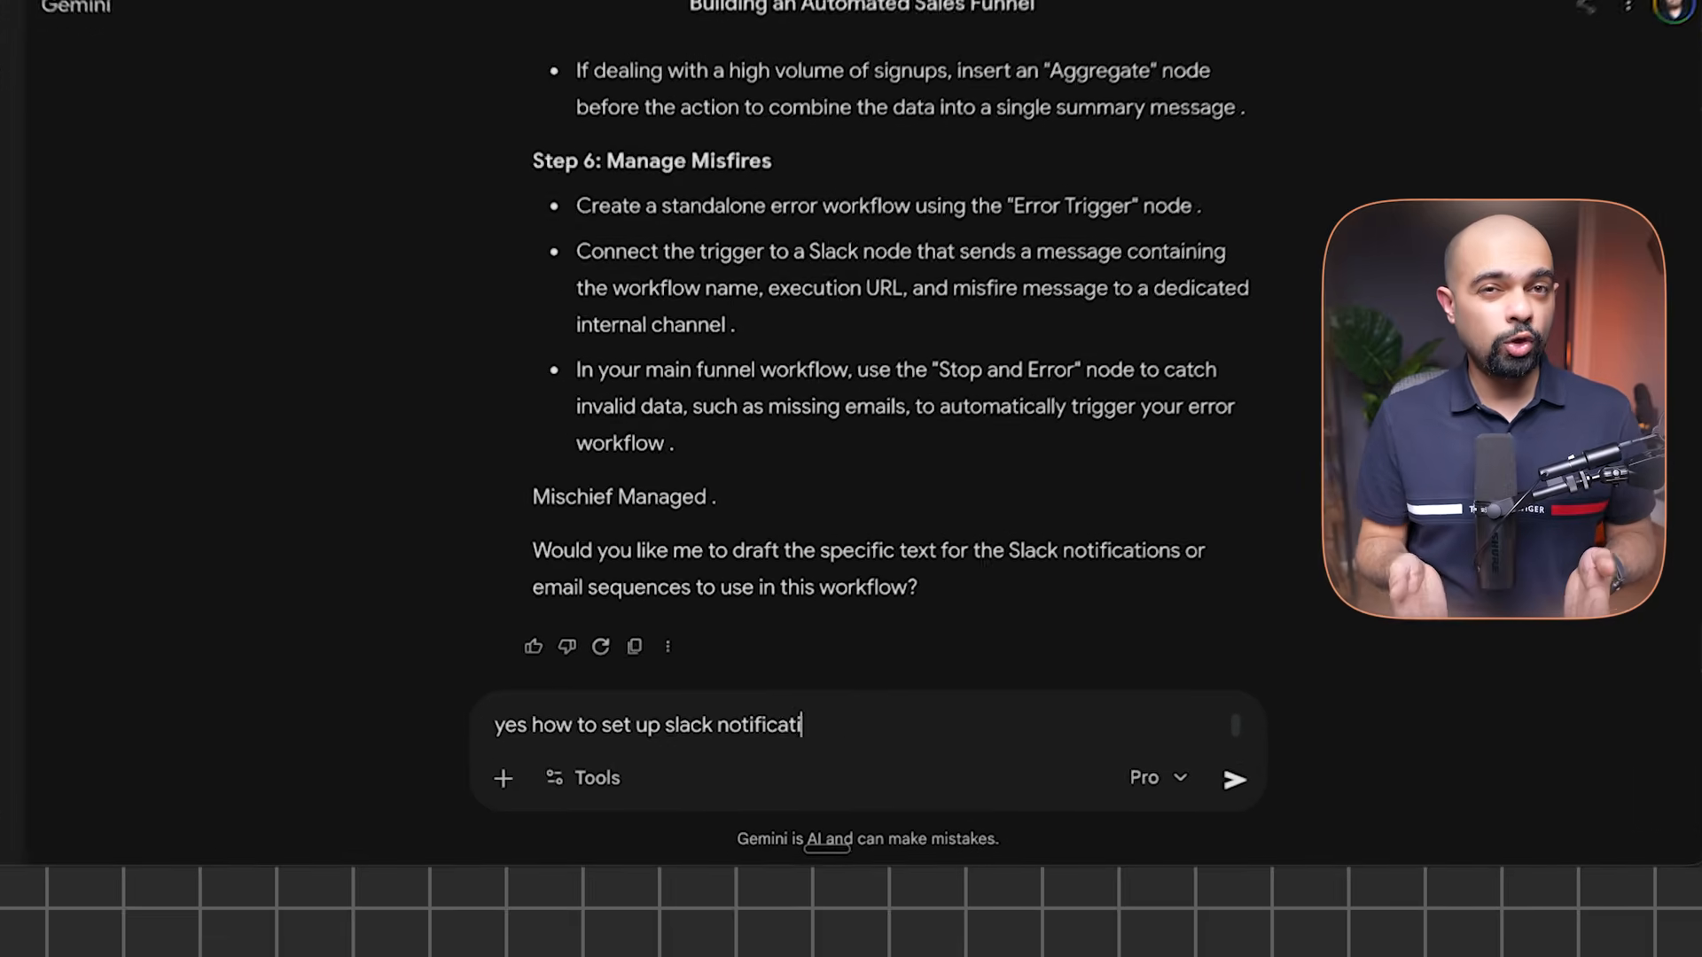
# Send the follow-up question about setting up Slack notifications
pyautogui.press('Return')
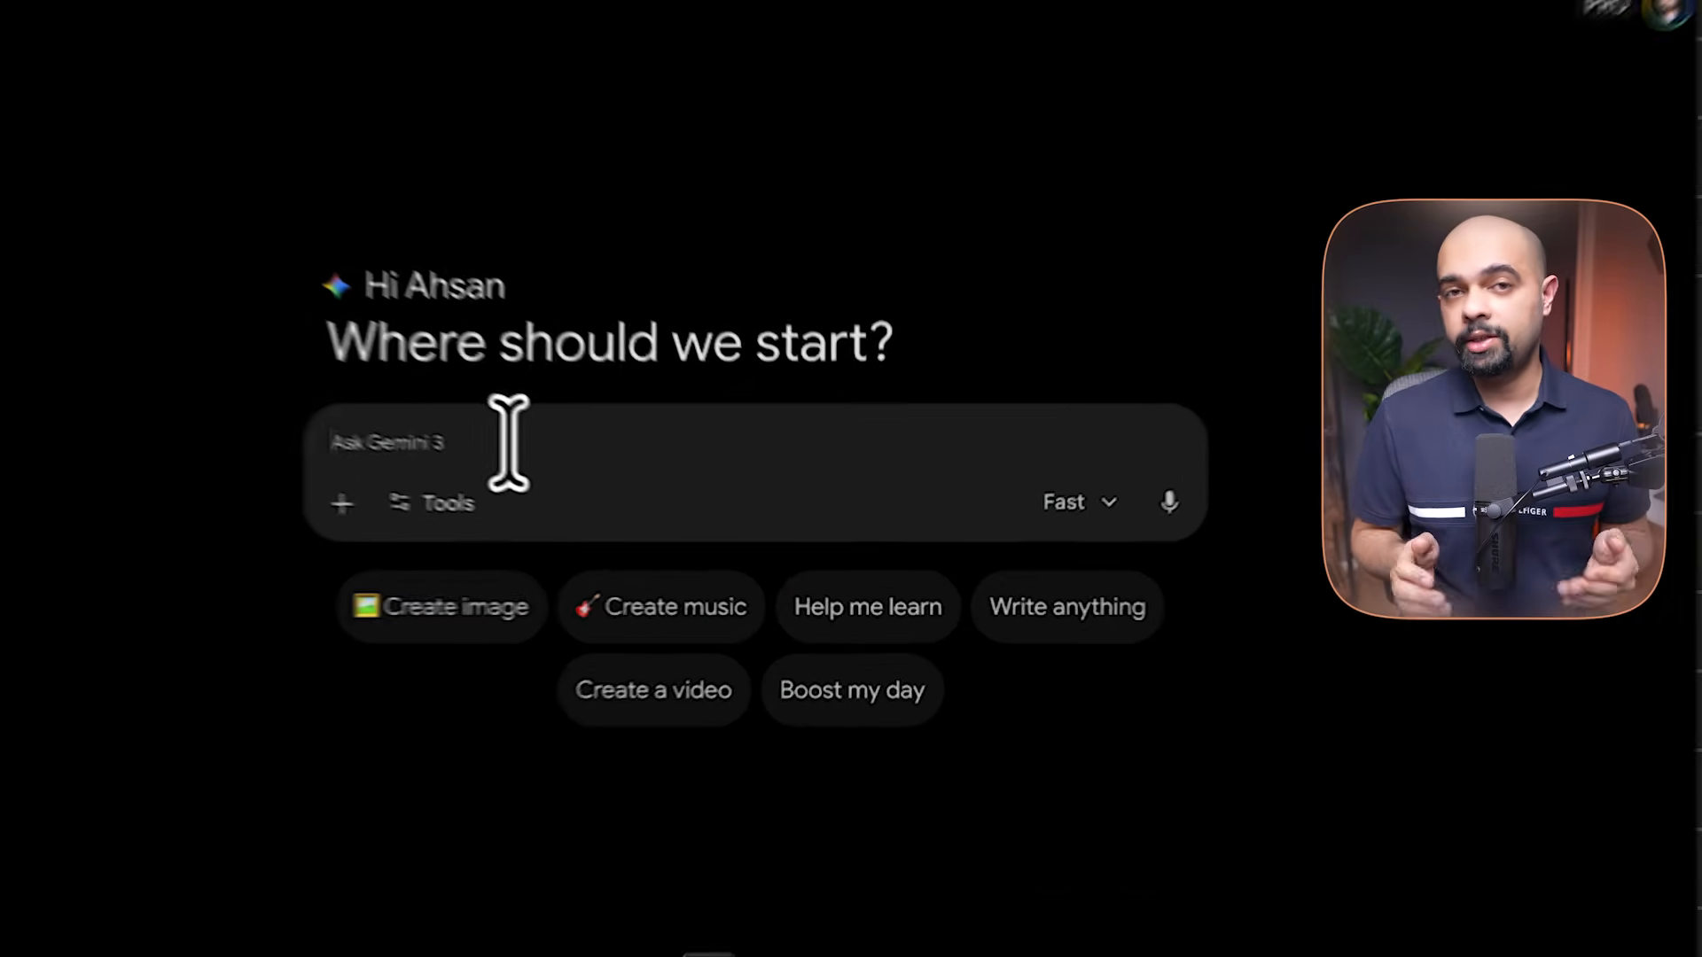
# Tag Google Drive, Gmail and Google Calendar, then type the AI agent memory question
pyautogui.write('@goo')
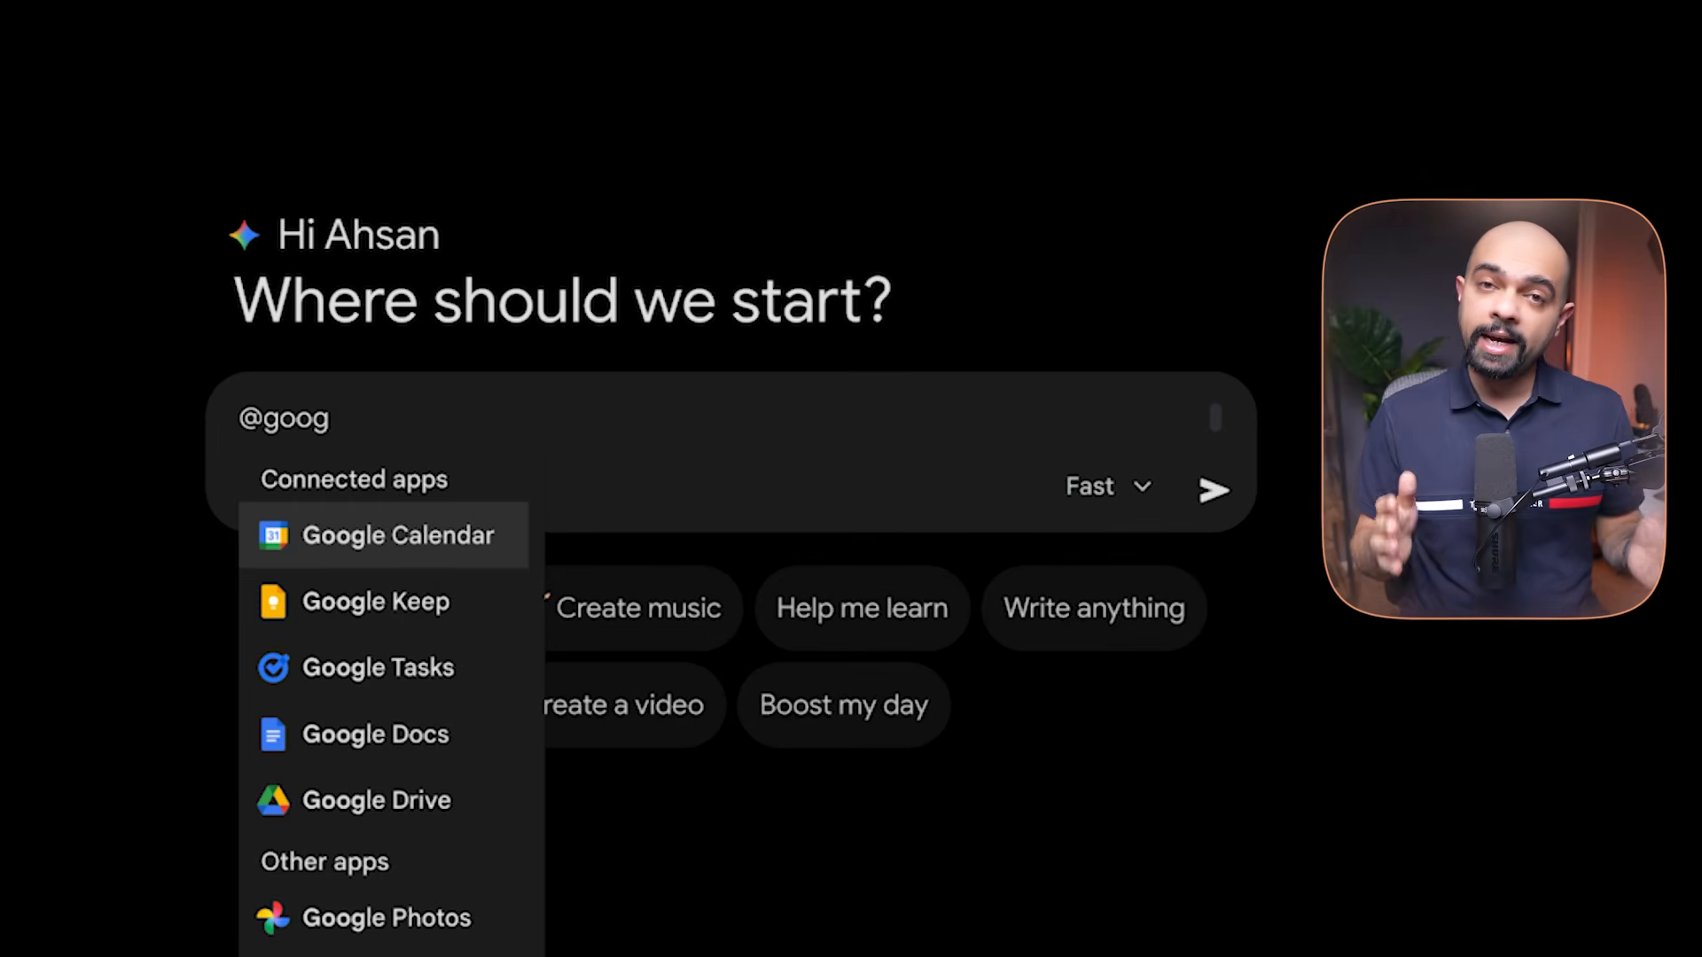
pyautogui.write('g')
pyautogui.press('Return')
pyautogui.write('@gma')
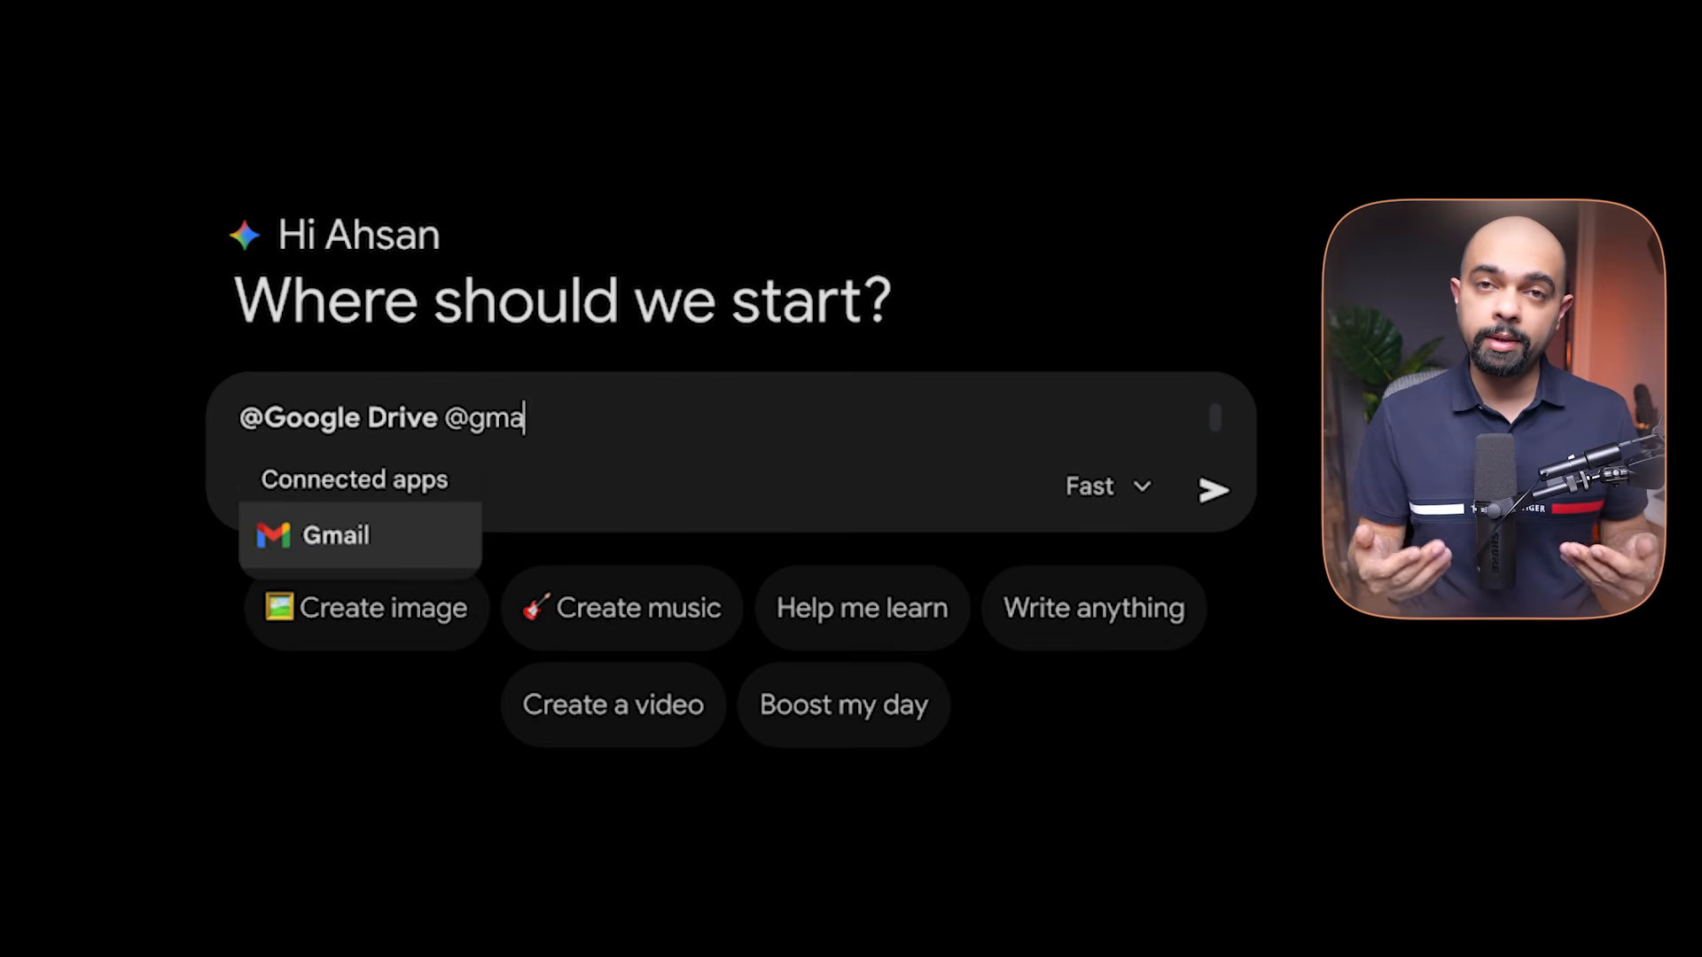
pyautogui.write('@google')
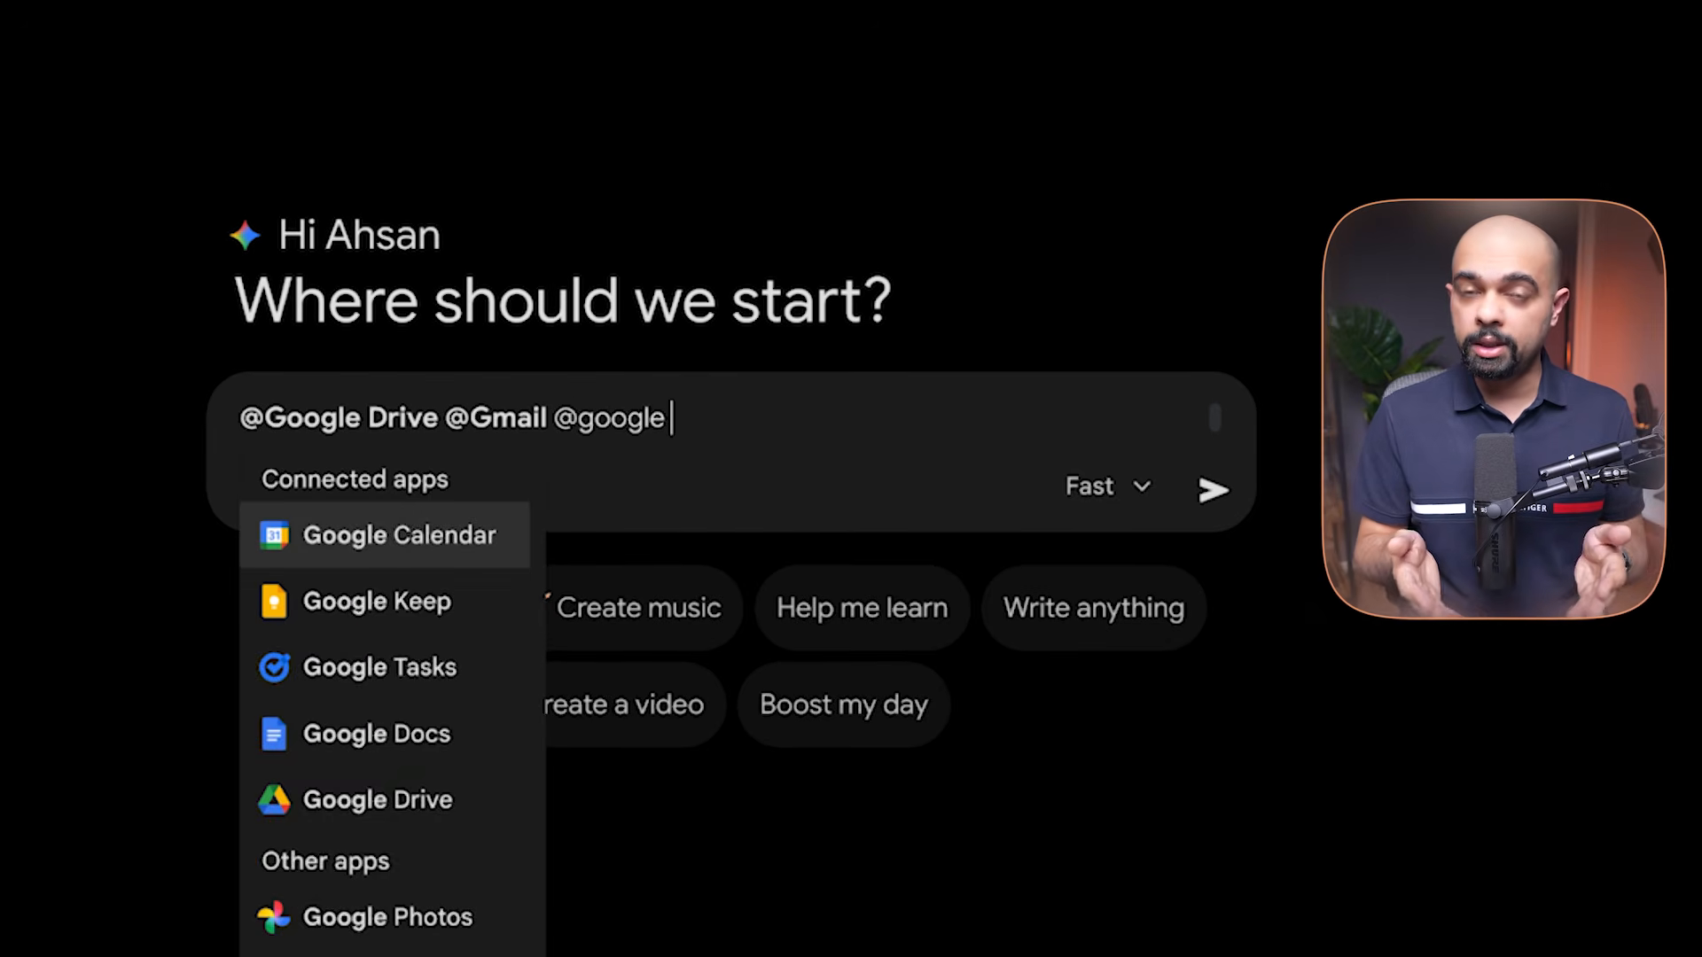
pyautogui.press('Return')
pyautogui.hotkey('shift', 'Return')
pyautogui.write('how do I give AI agent mem')
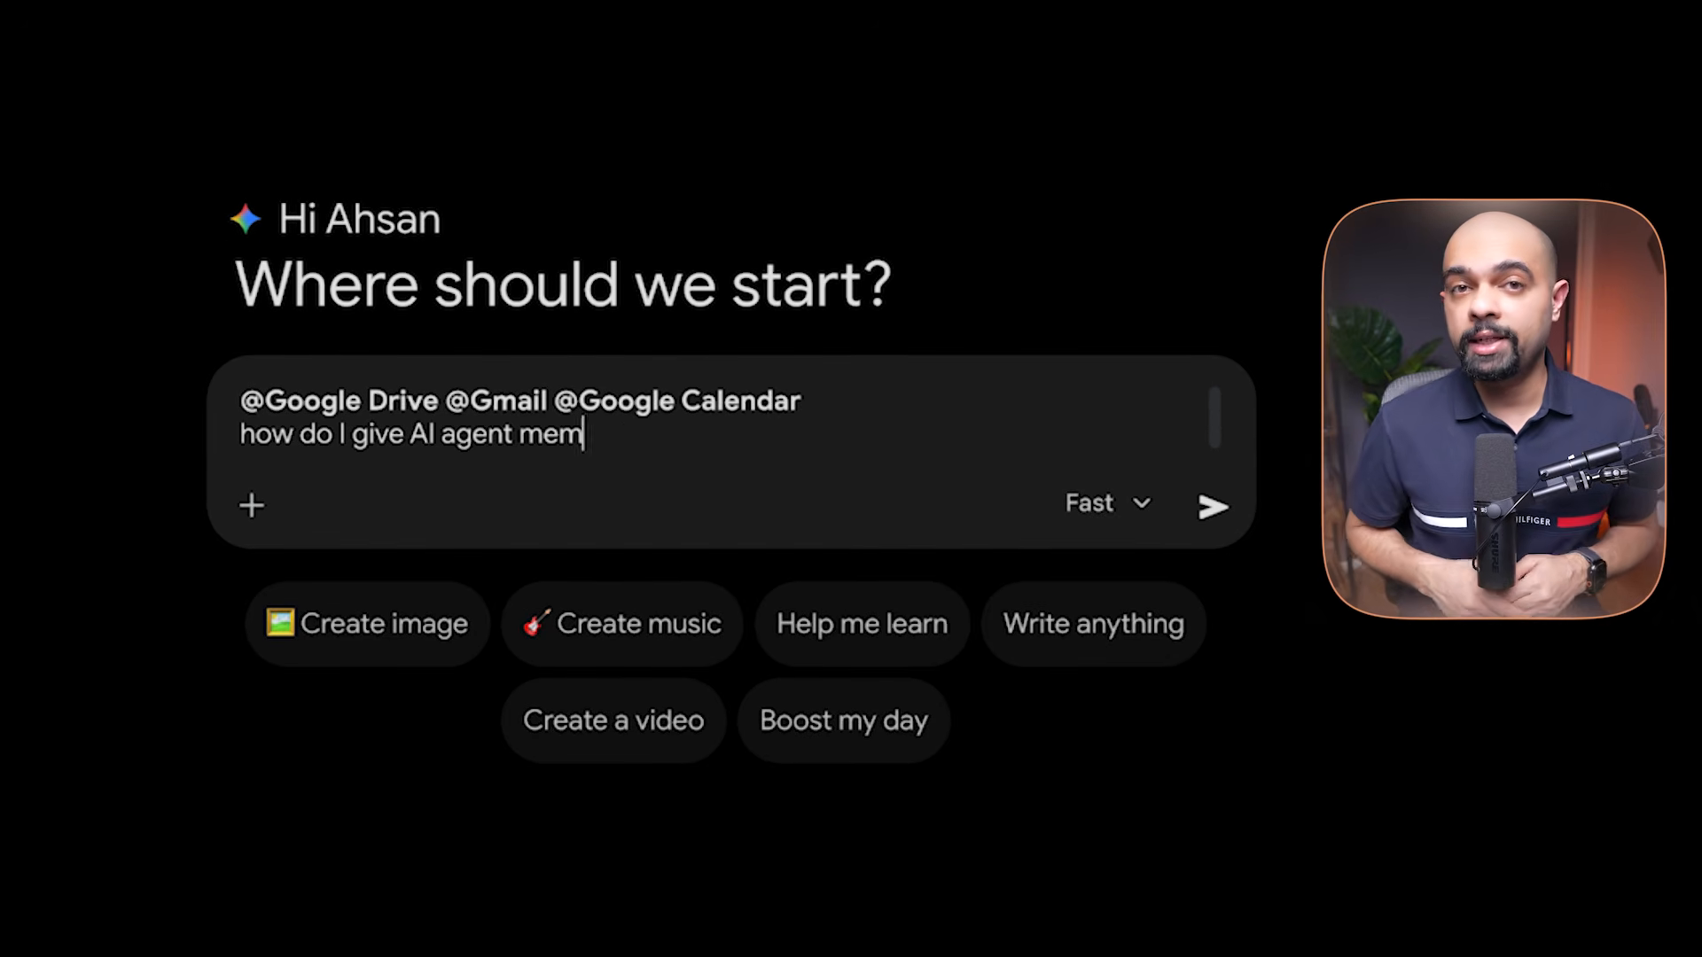
# Switch the model to Thinking and send the AI agent memory question
pyautogui.click(1104, 503)
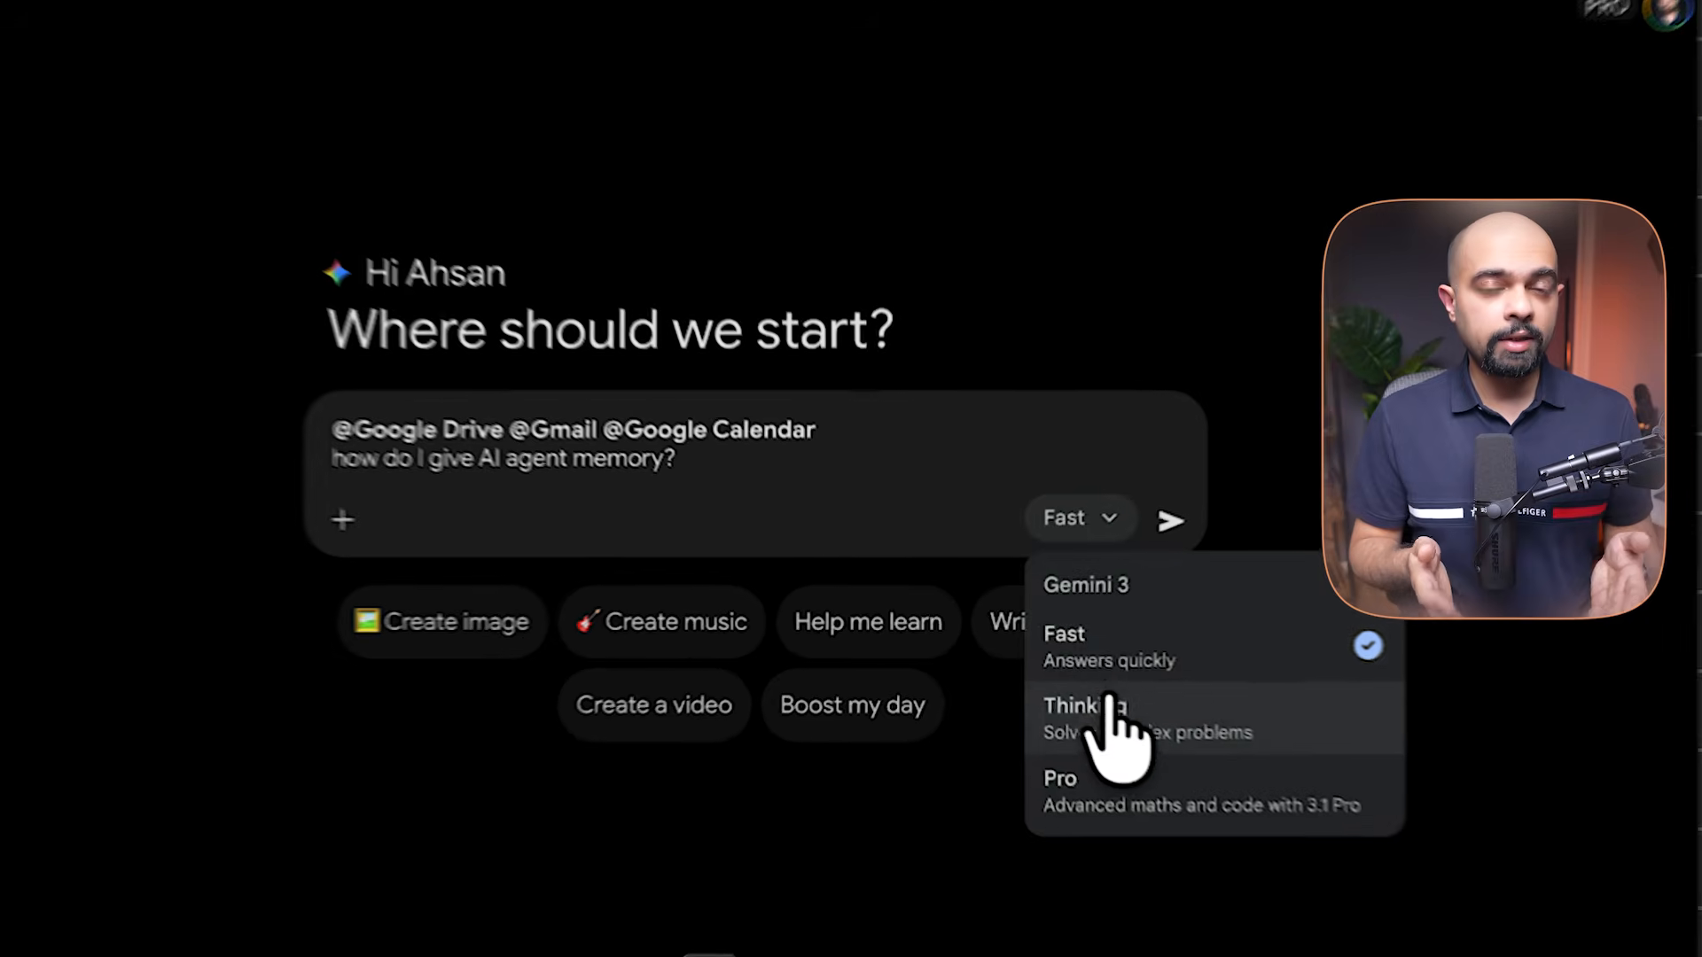
pyautogui.click(1113, 714)
pyautogui.click(1211, 507)
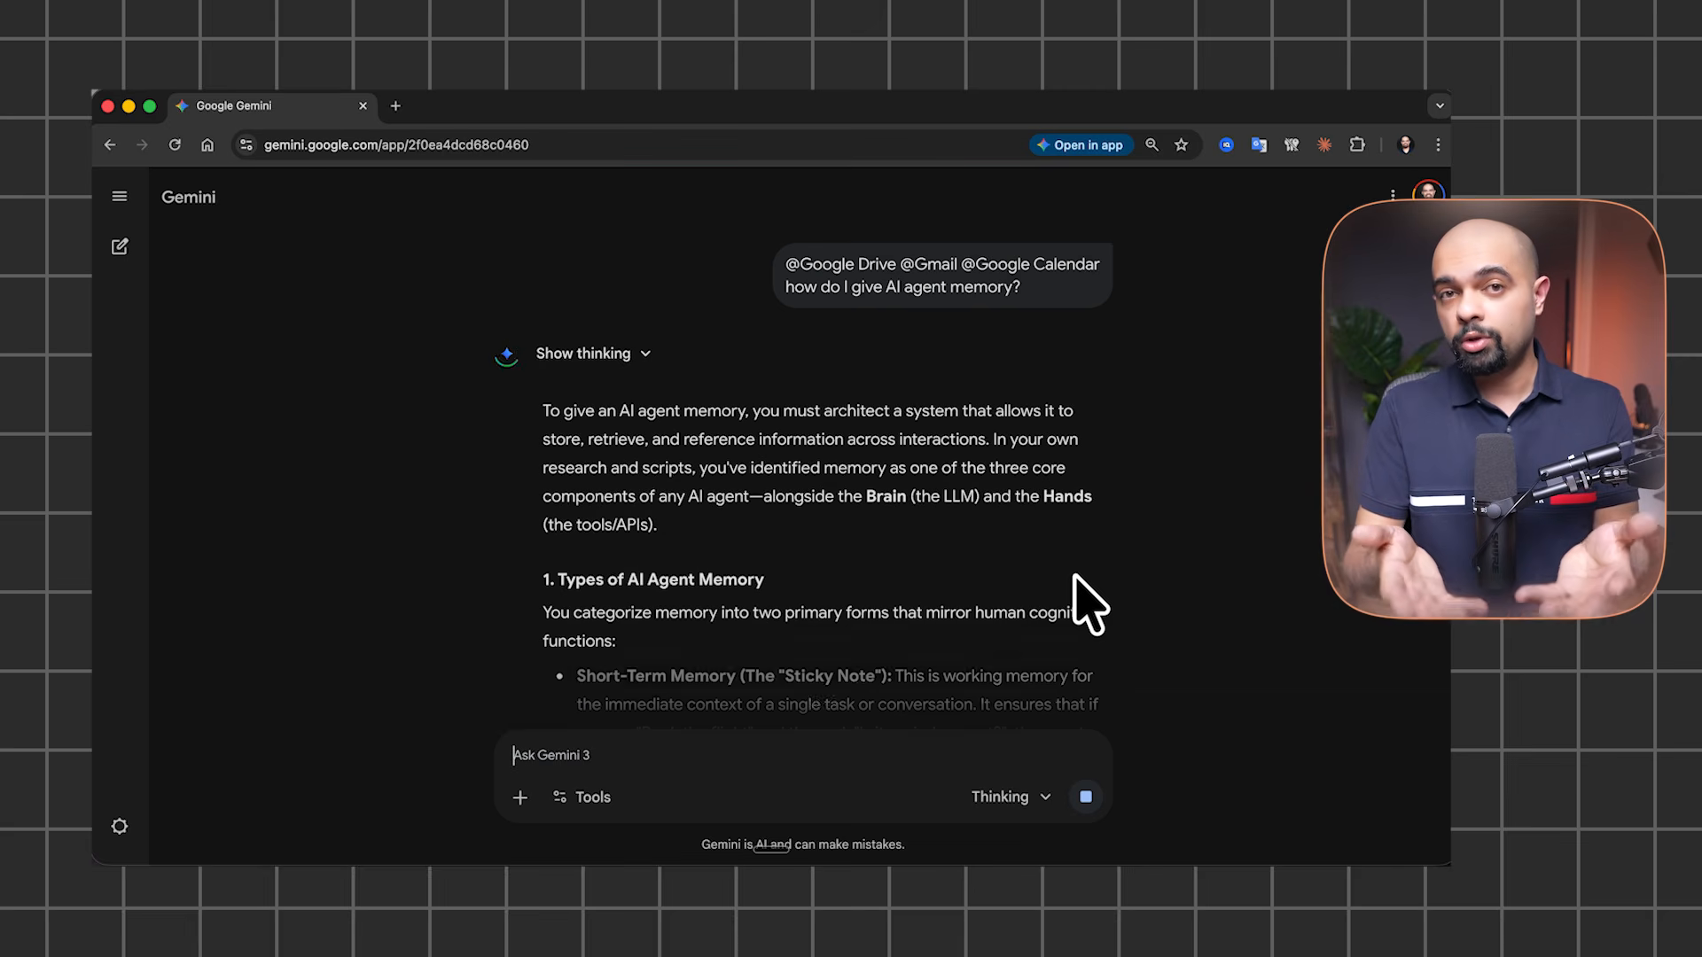
# Show the sources for the short-term memory point and preview 'AI Agents: Build and Monetize'
pyautogui.scroll(-3, 1090, 603)
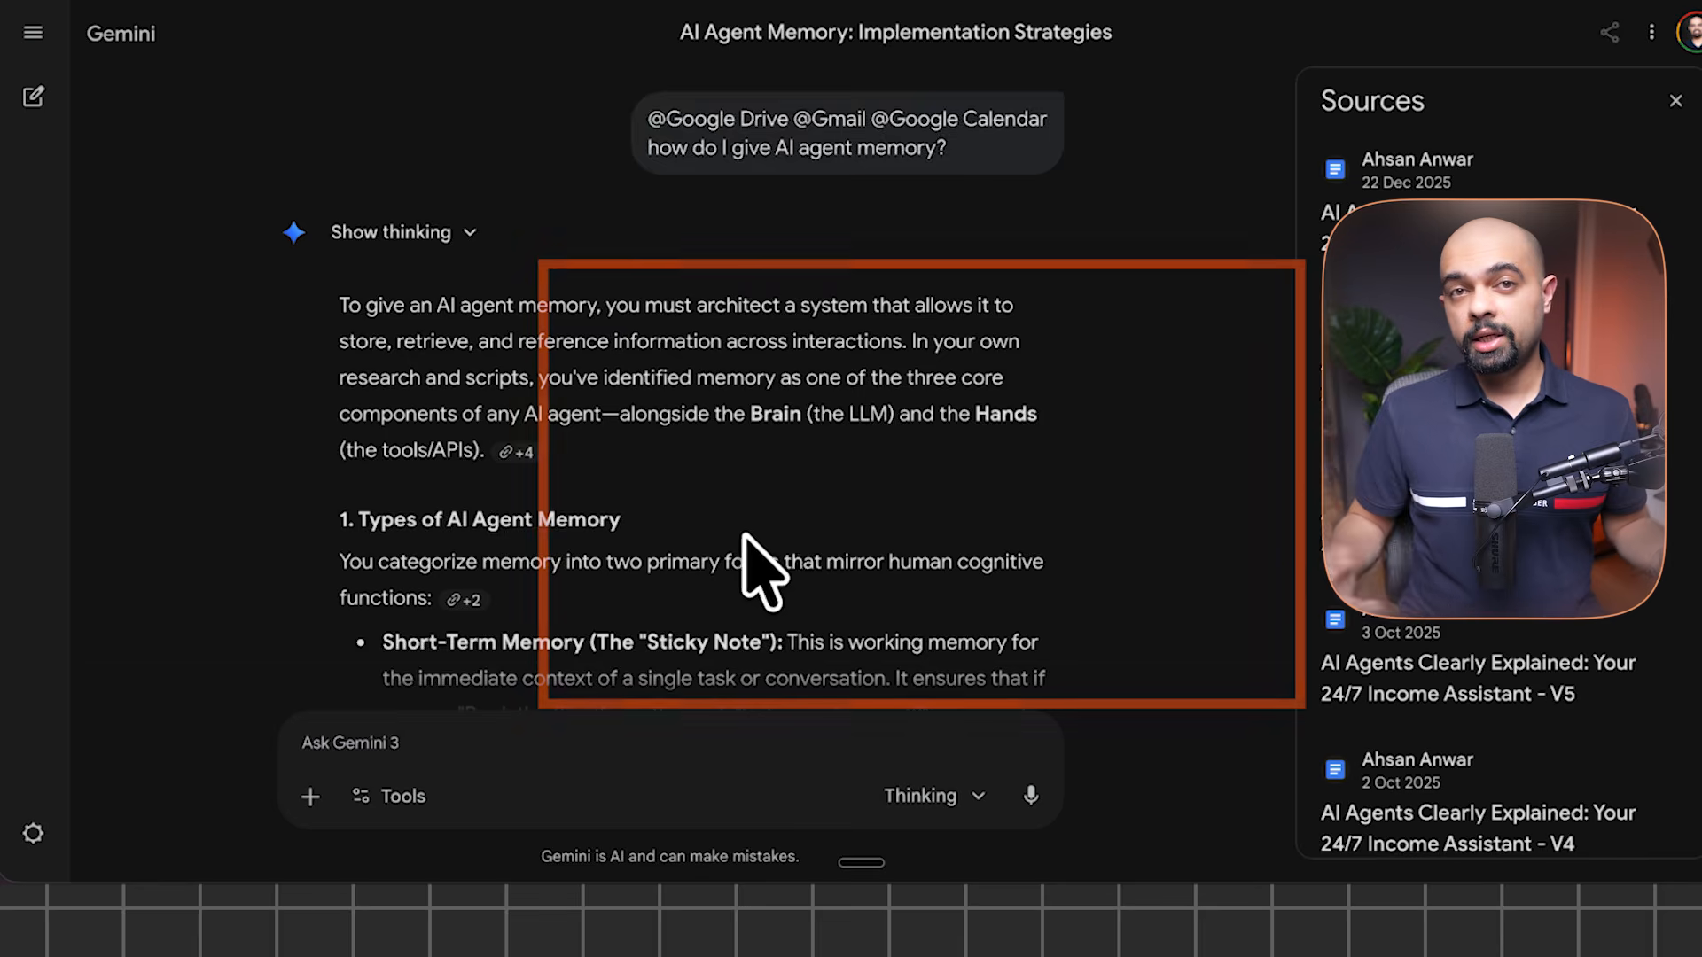
pyautogui.scroll(-4, 759, 570)
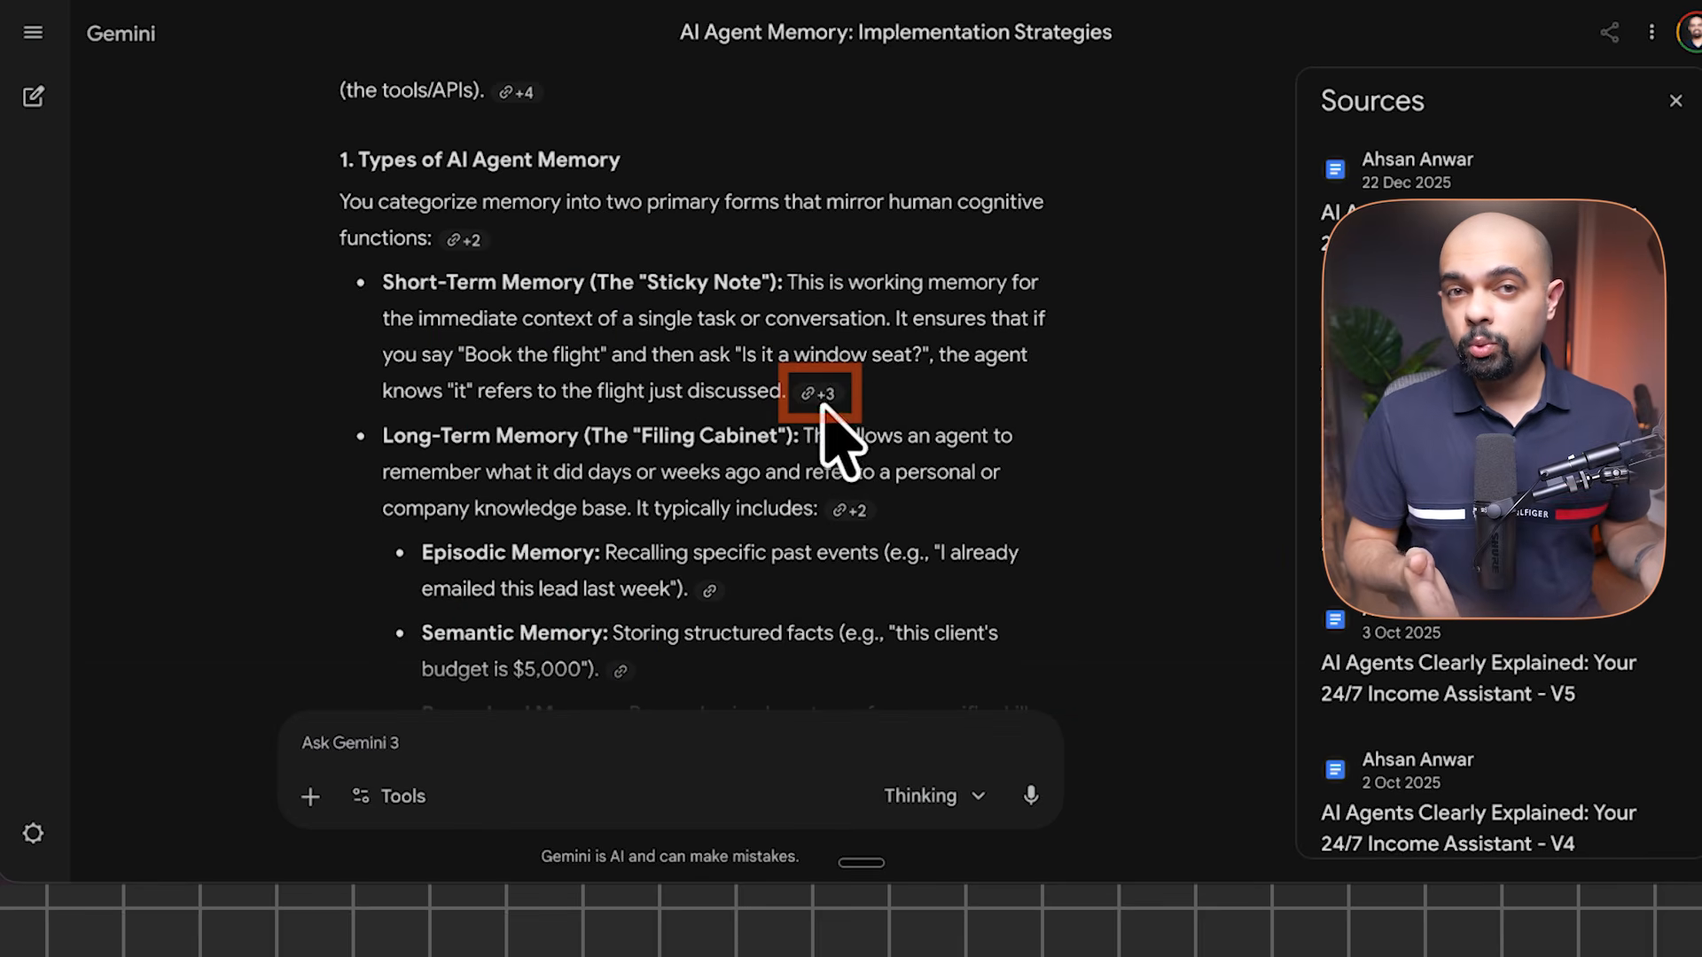
pyautogui.click(818, 396)
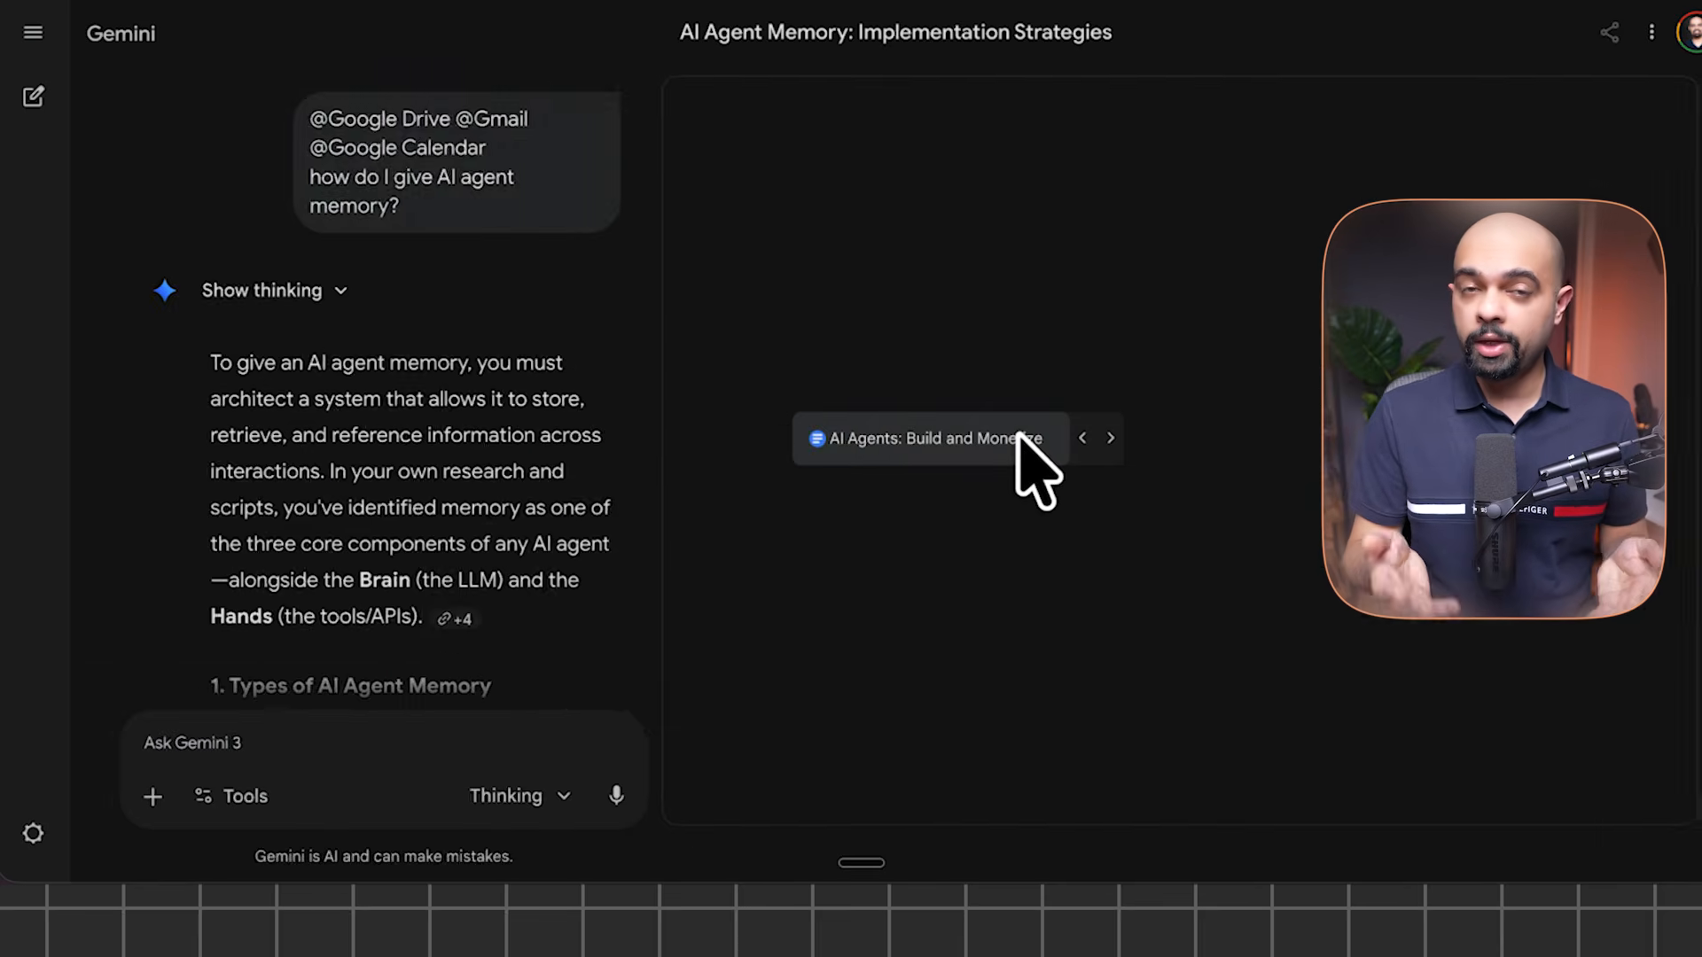
pyautogui.click(993, 440)
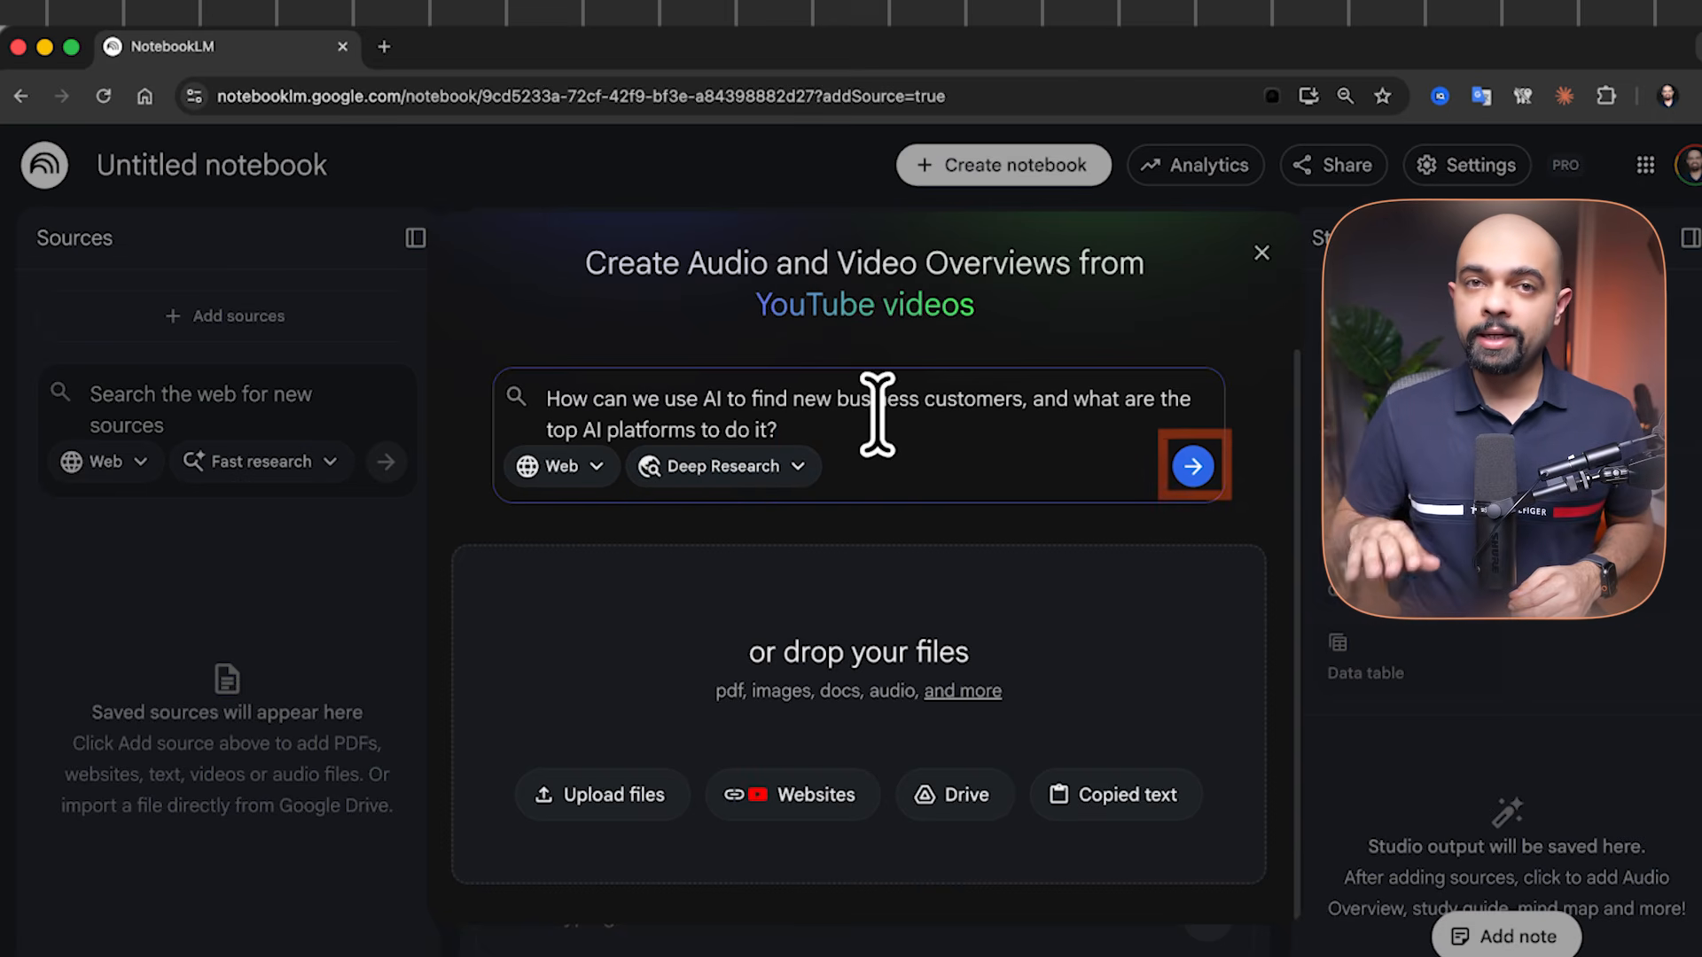
# Run Deep Research on finding business customers with AI and import its 56 sources
pyautogui.click(1193, 470)
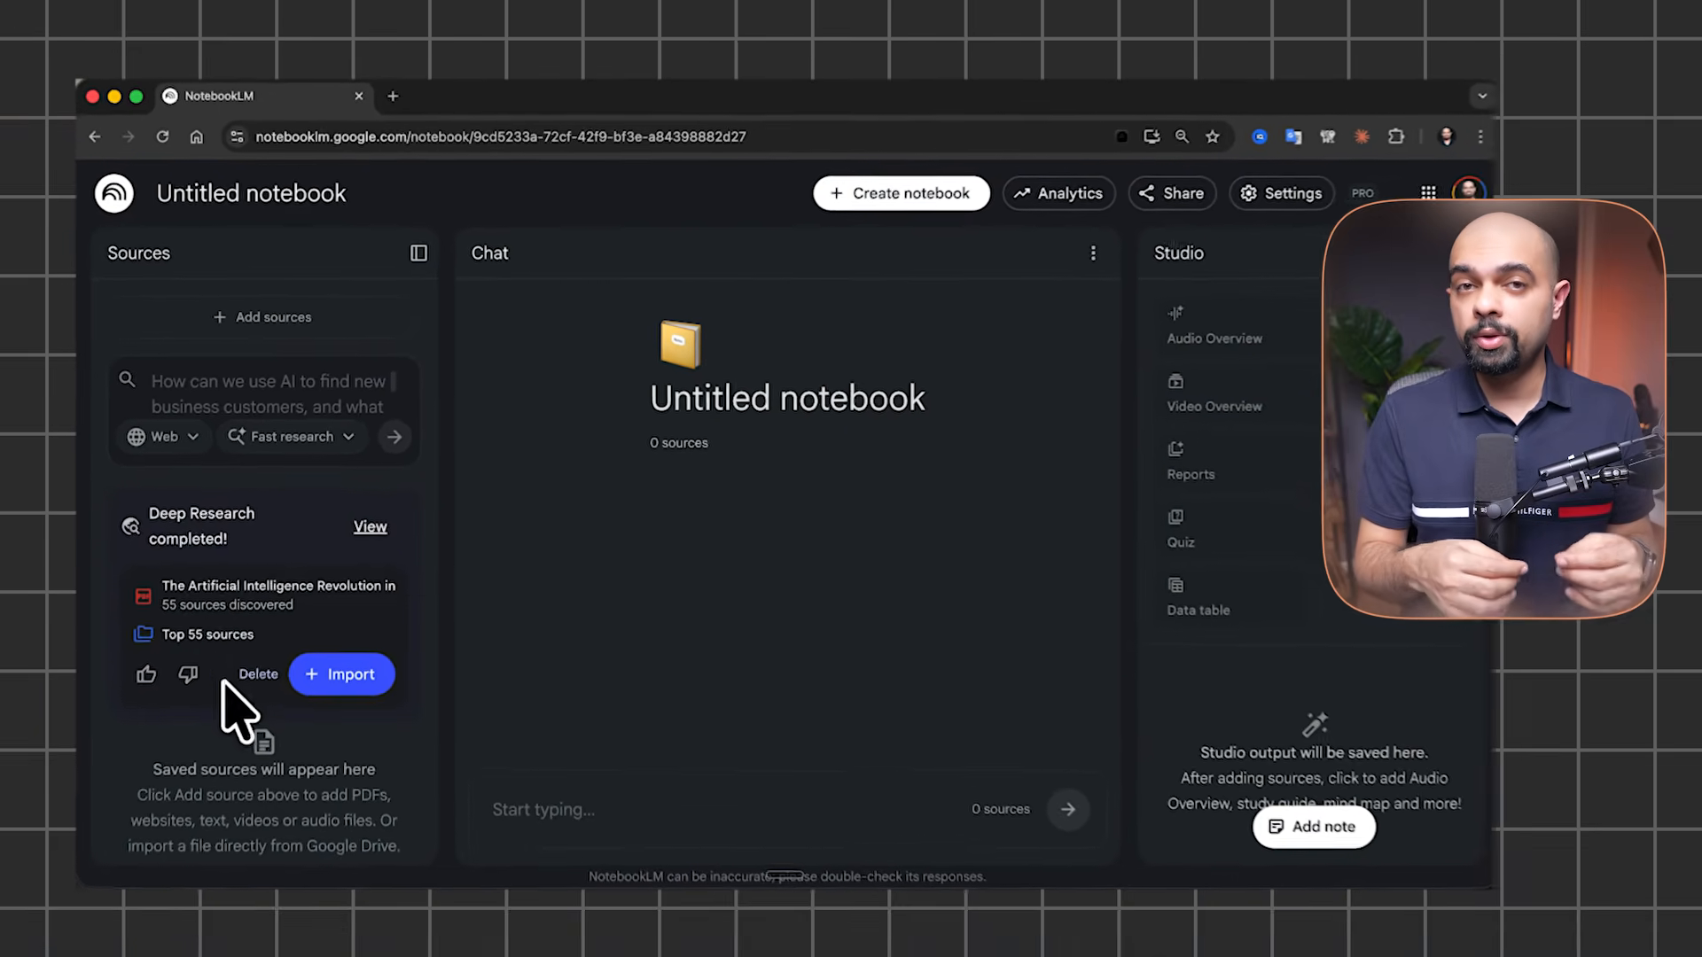
pyautogui.click(328, 671)
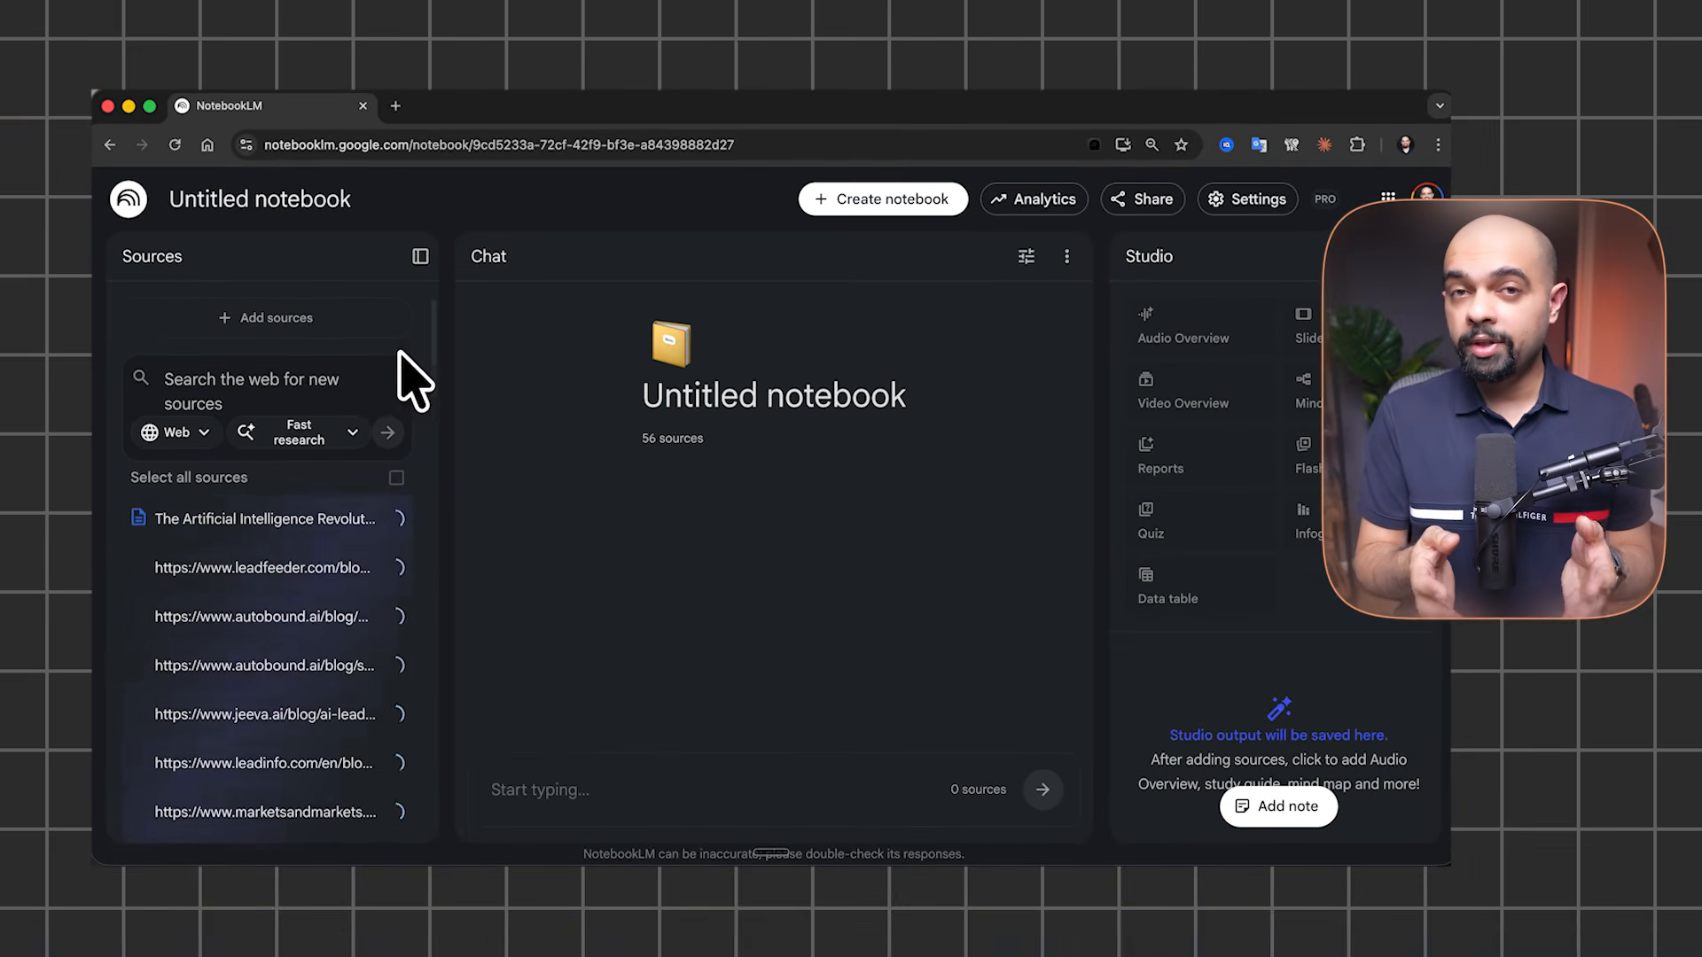
pyautogui.scroll(-15, 302, 611)
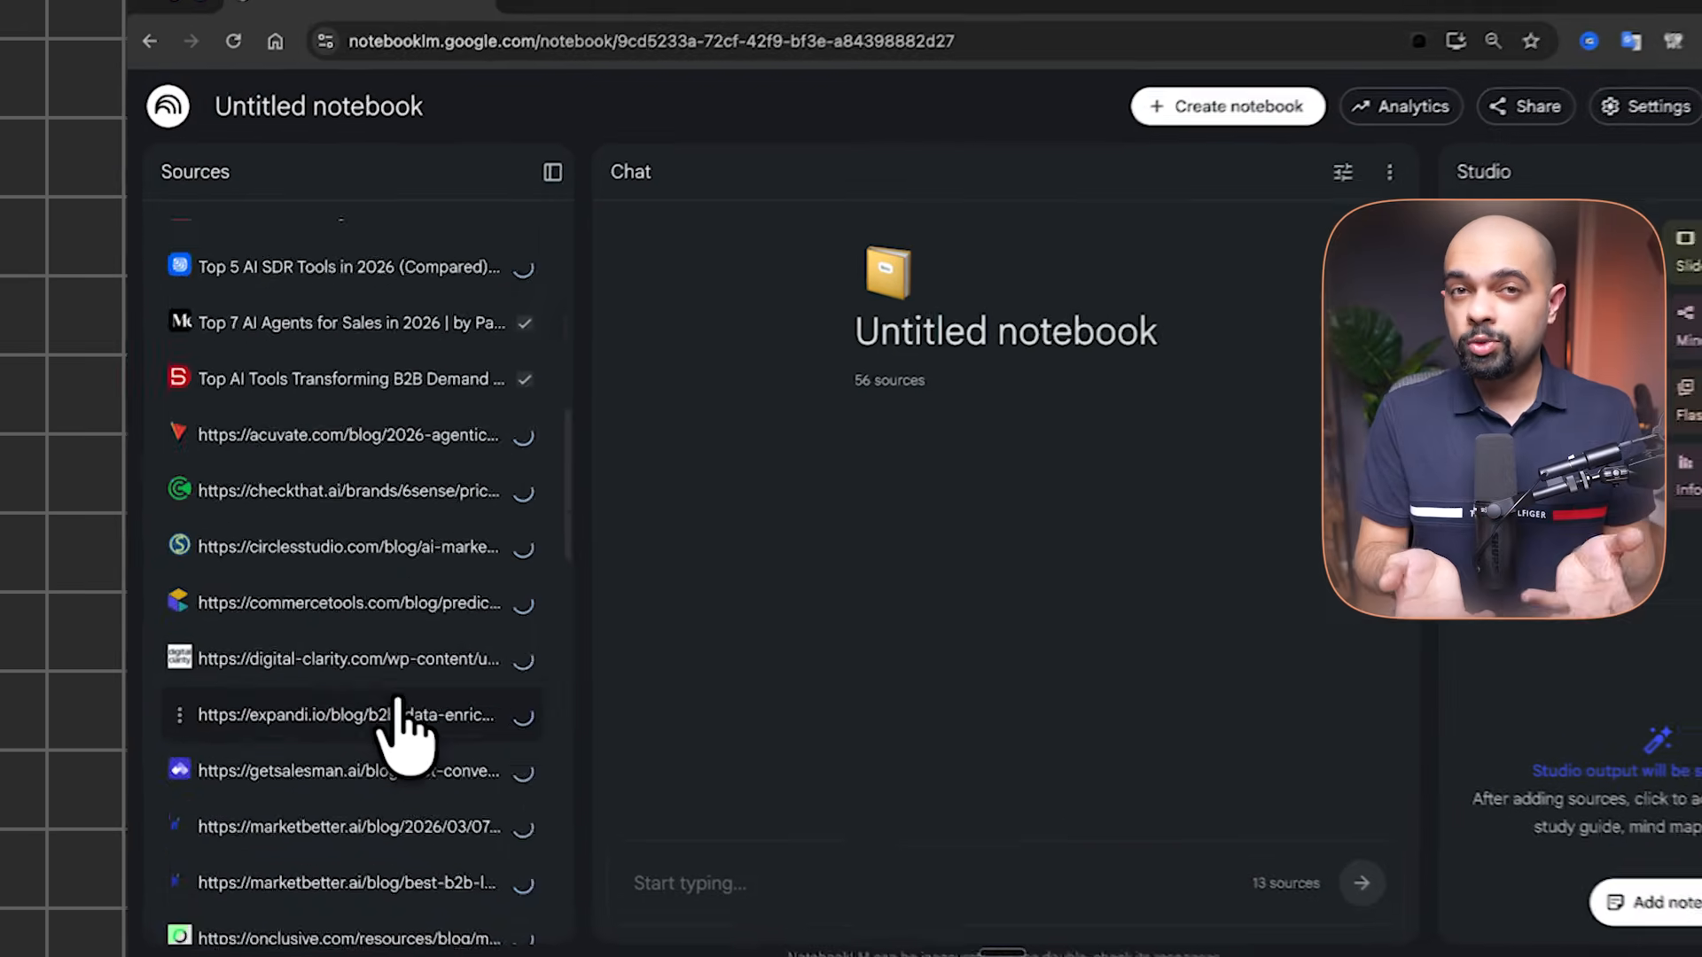
pyautogui.scroll(-10, 408, 754)
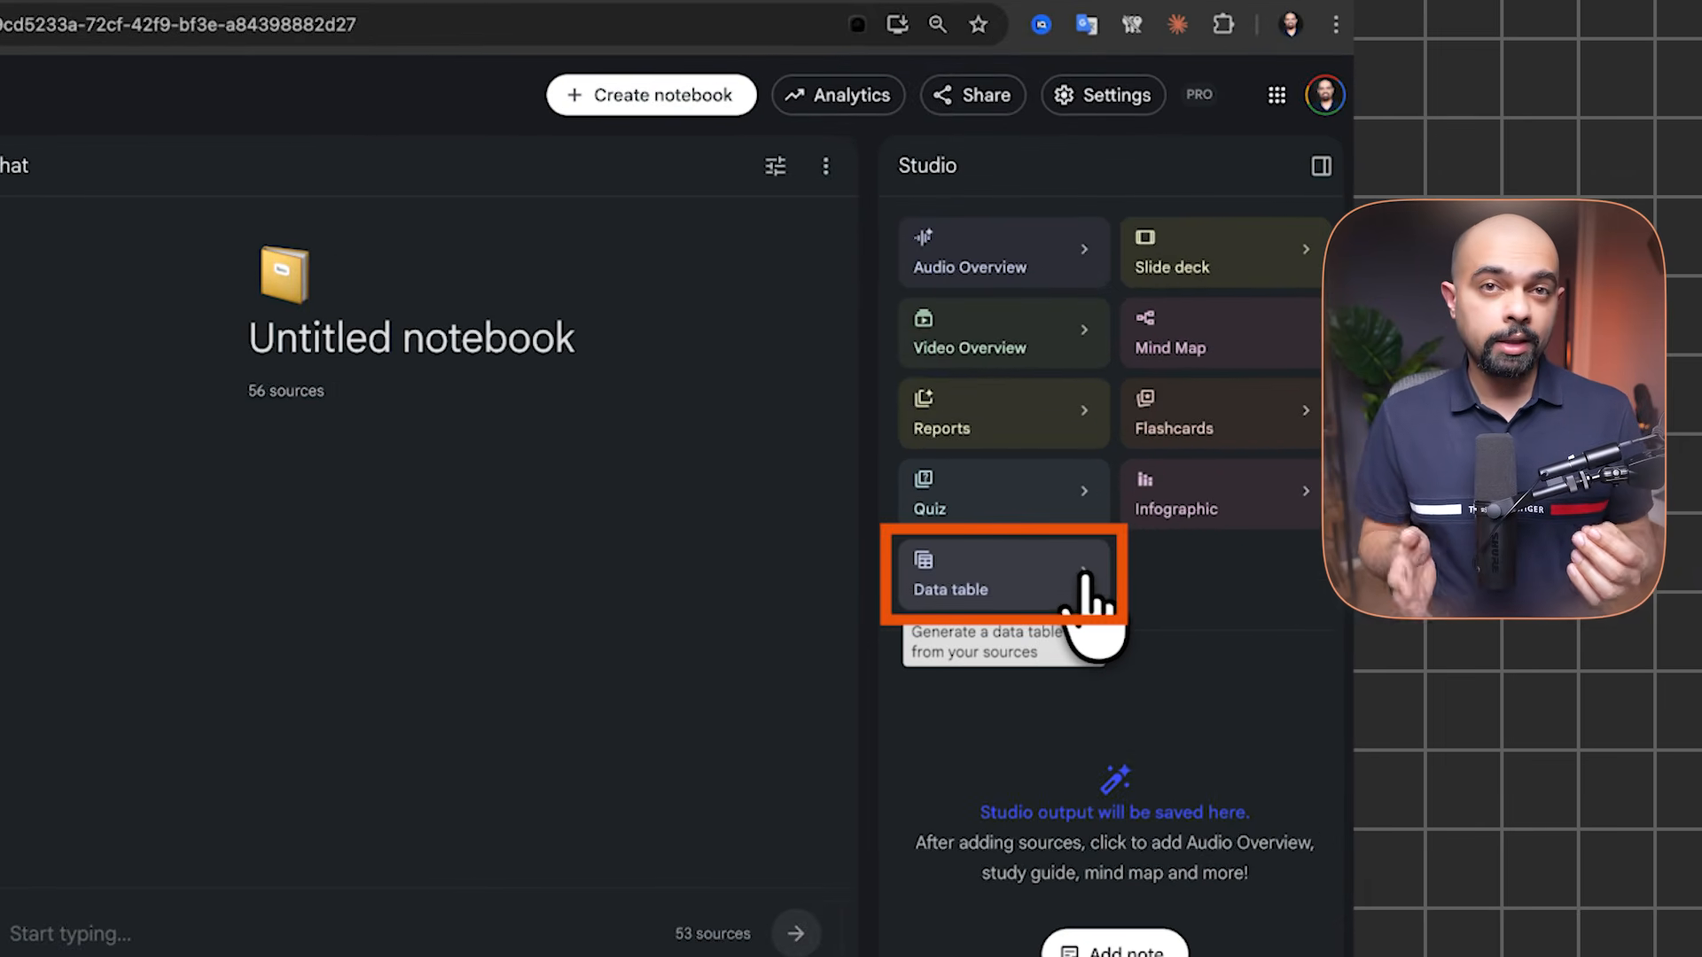
# Generate the 'Top AI Sales Platforms Pricing and Features' data table and expand it to full width
pyautogui.click(1092, 577)
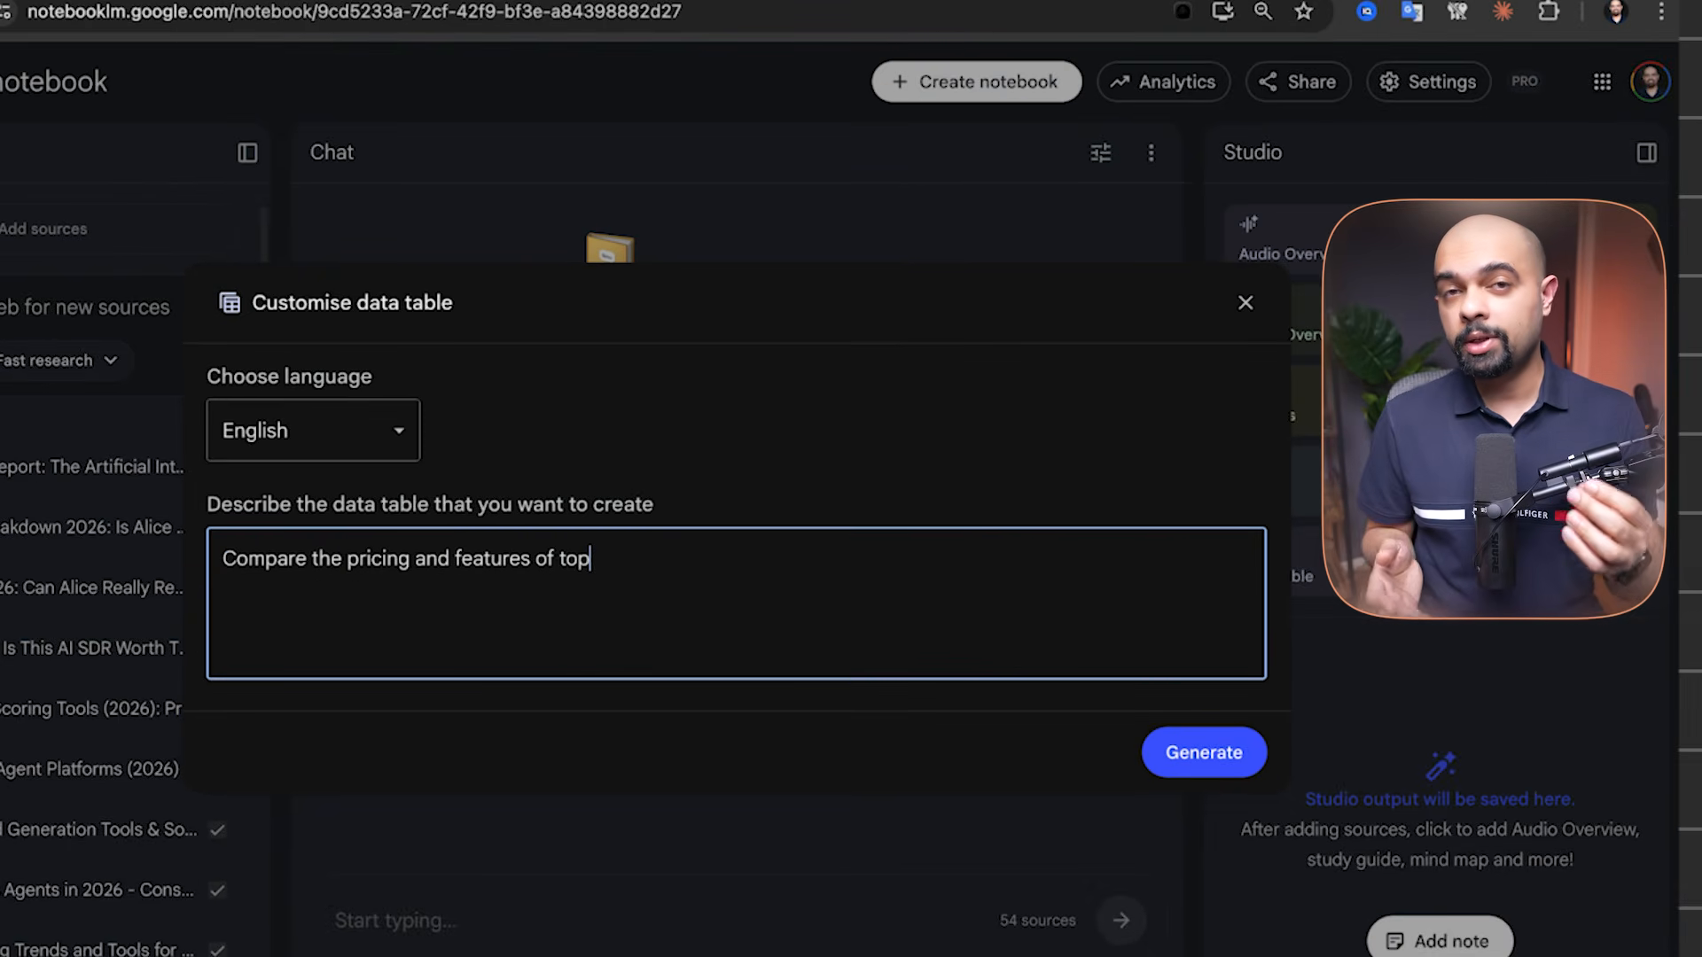
pyautogui.write('s platforms')
pyautogui.click(1204, 752)
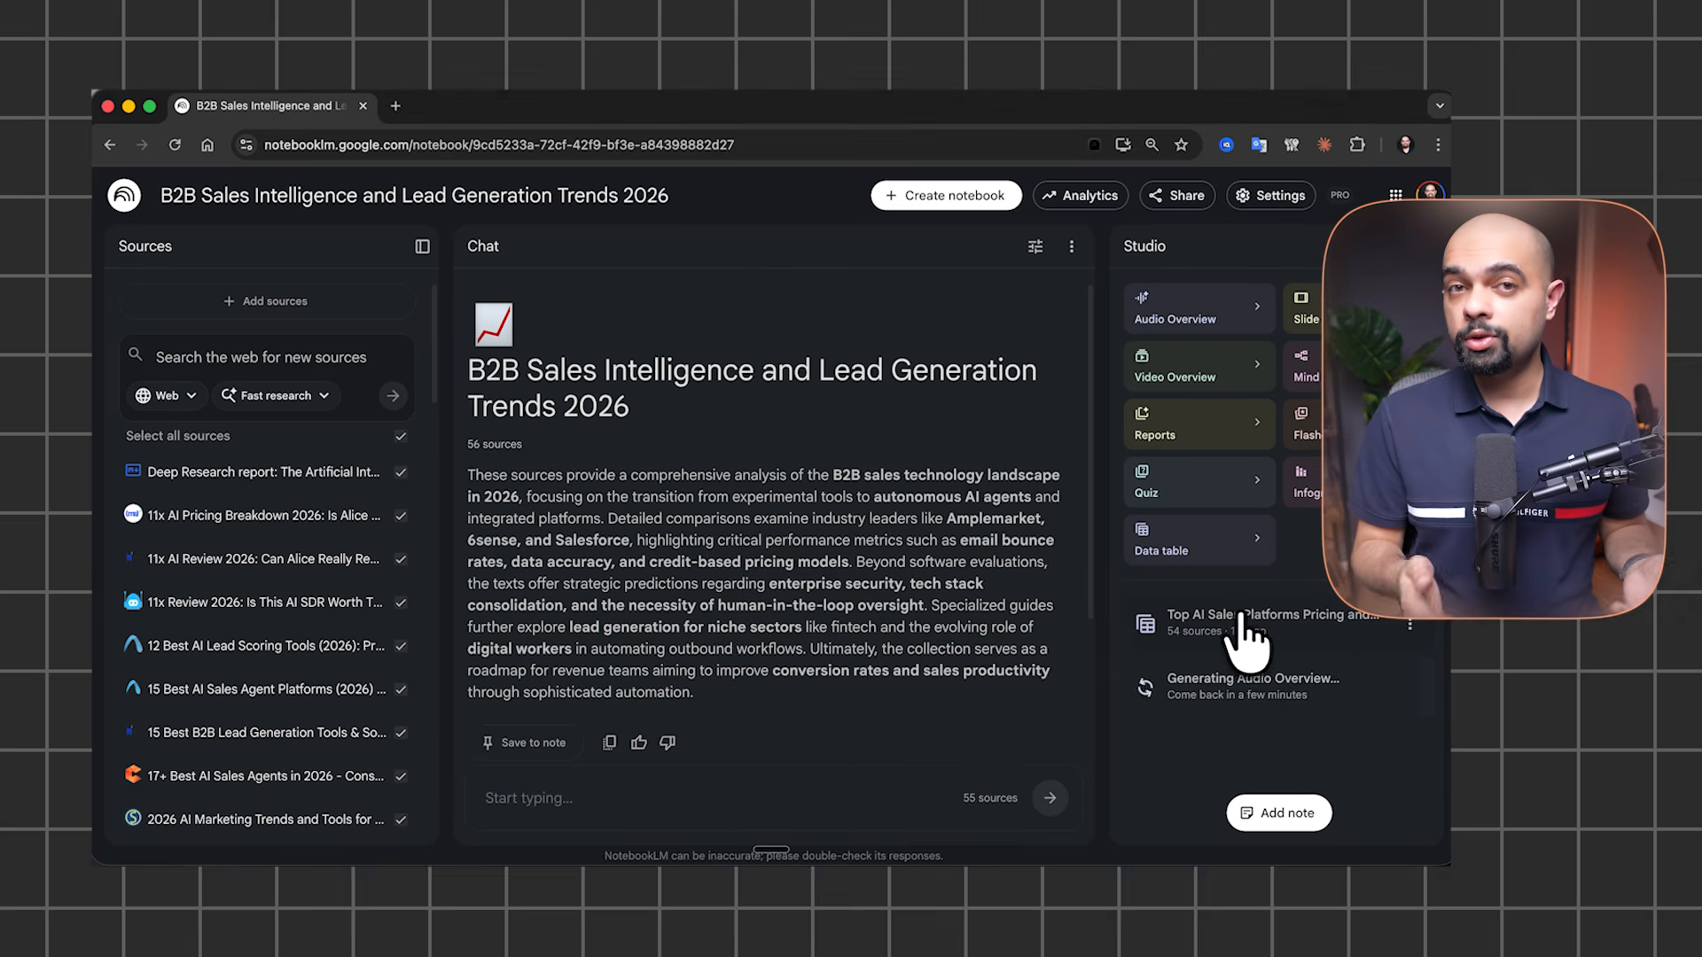
pyautogui.click(1244, 631)
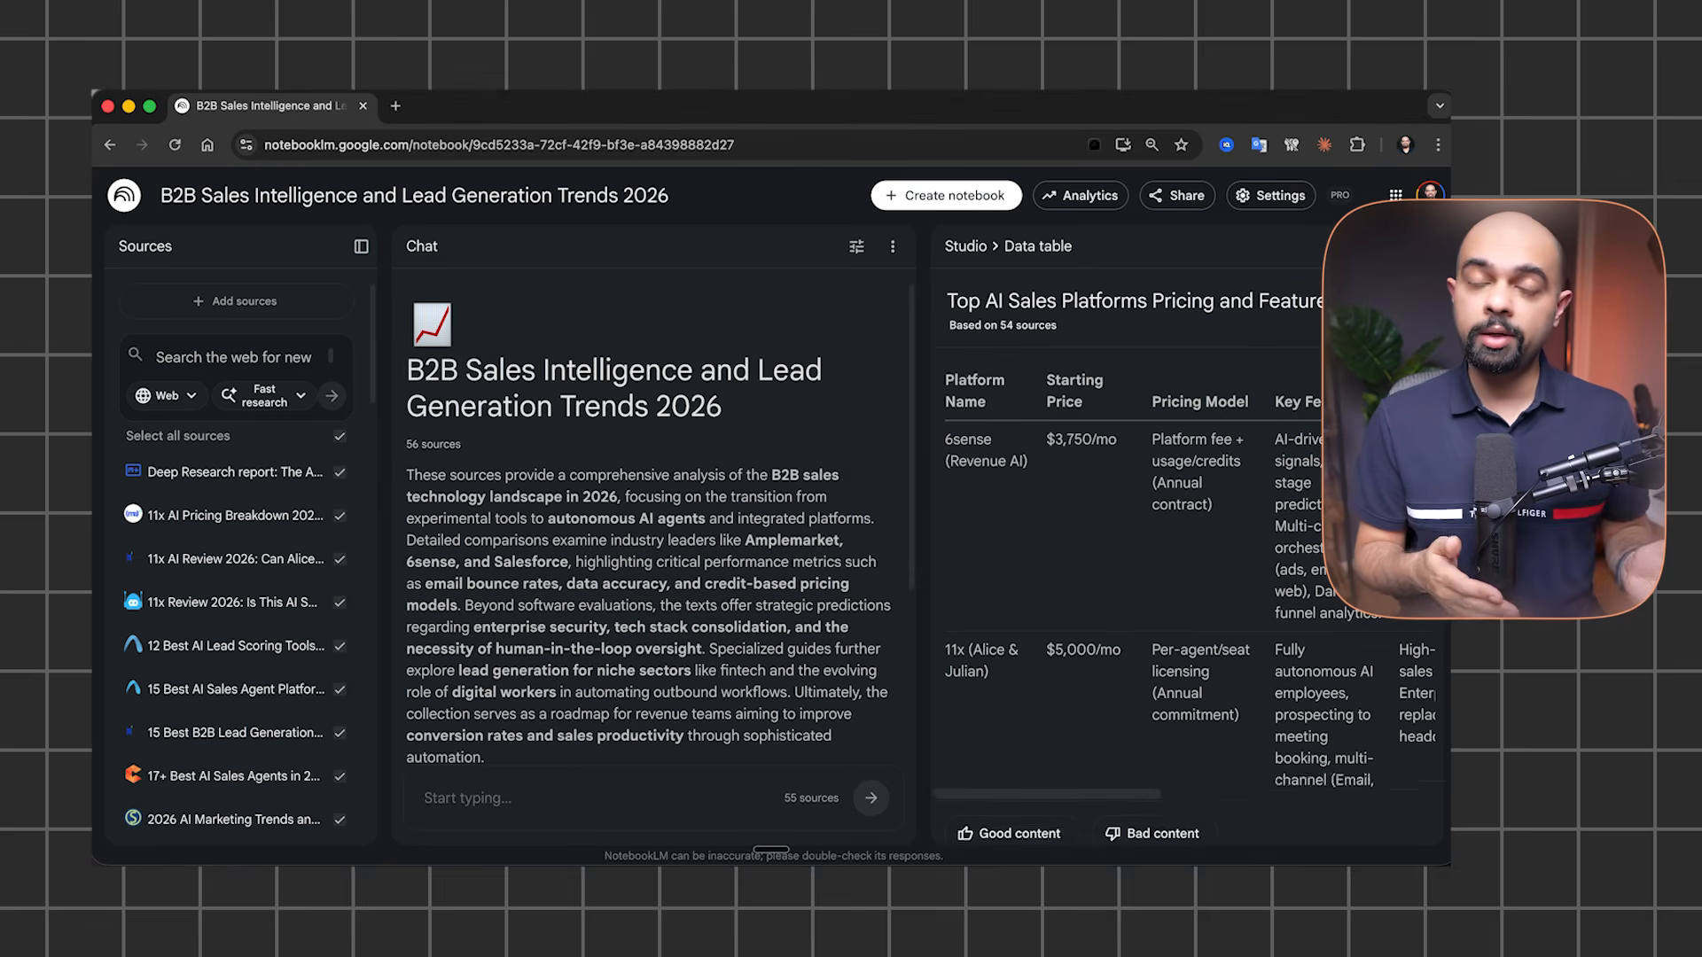
pyautogui.click(1386, 302)
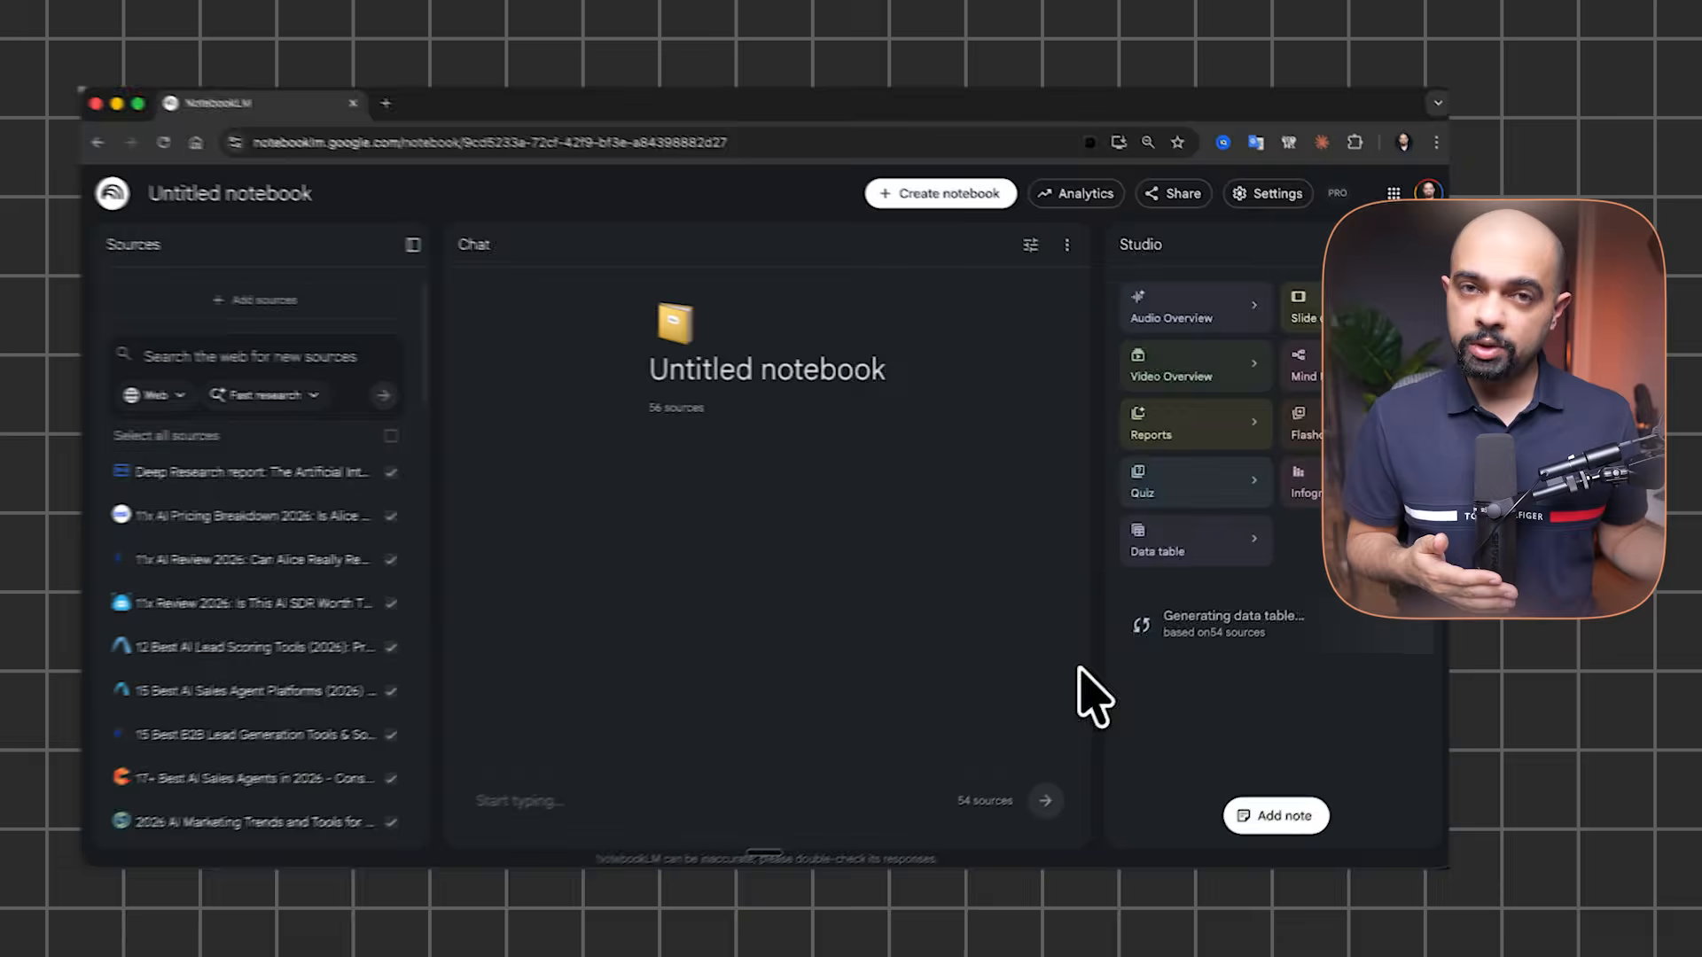
# Generate an Audio Overview with Deep dive format and Default length
pyautogui.click(1239, 305)
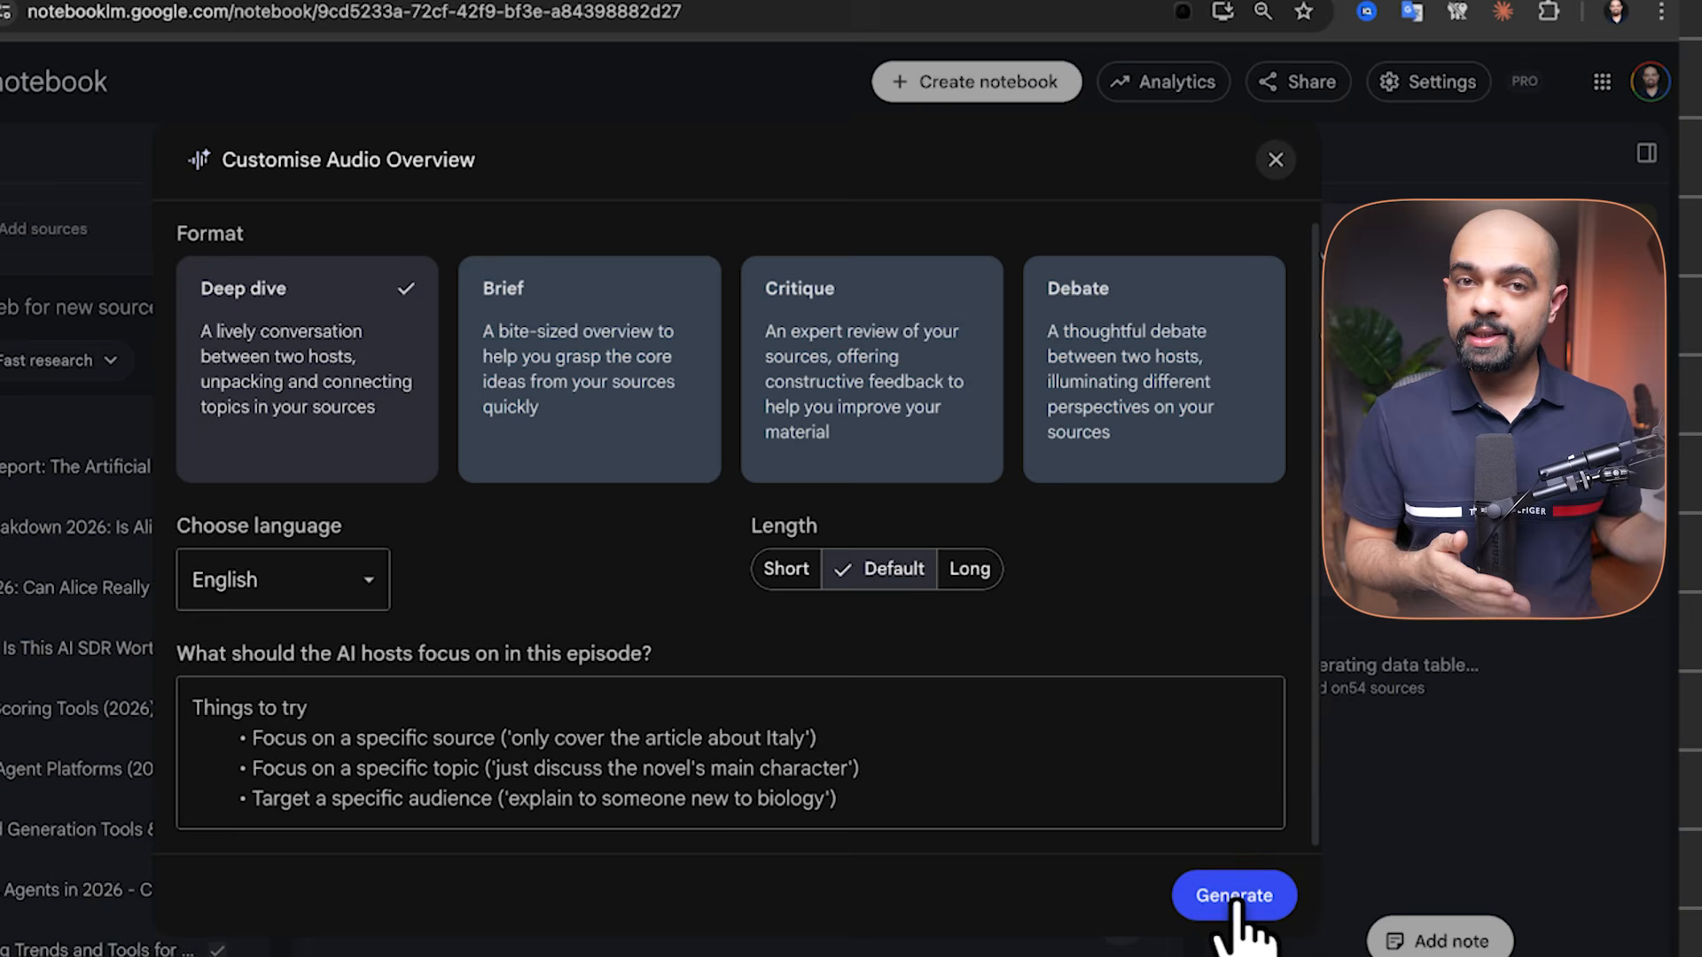
pyautogui.click(1237, 902)
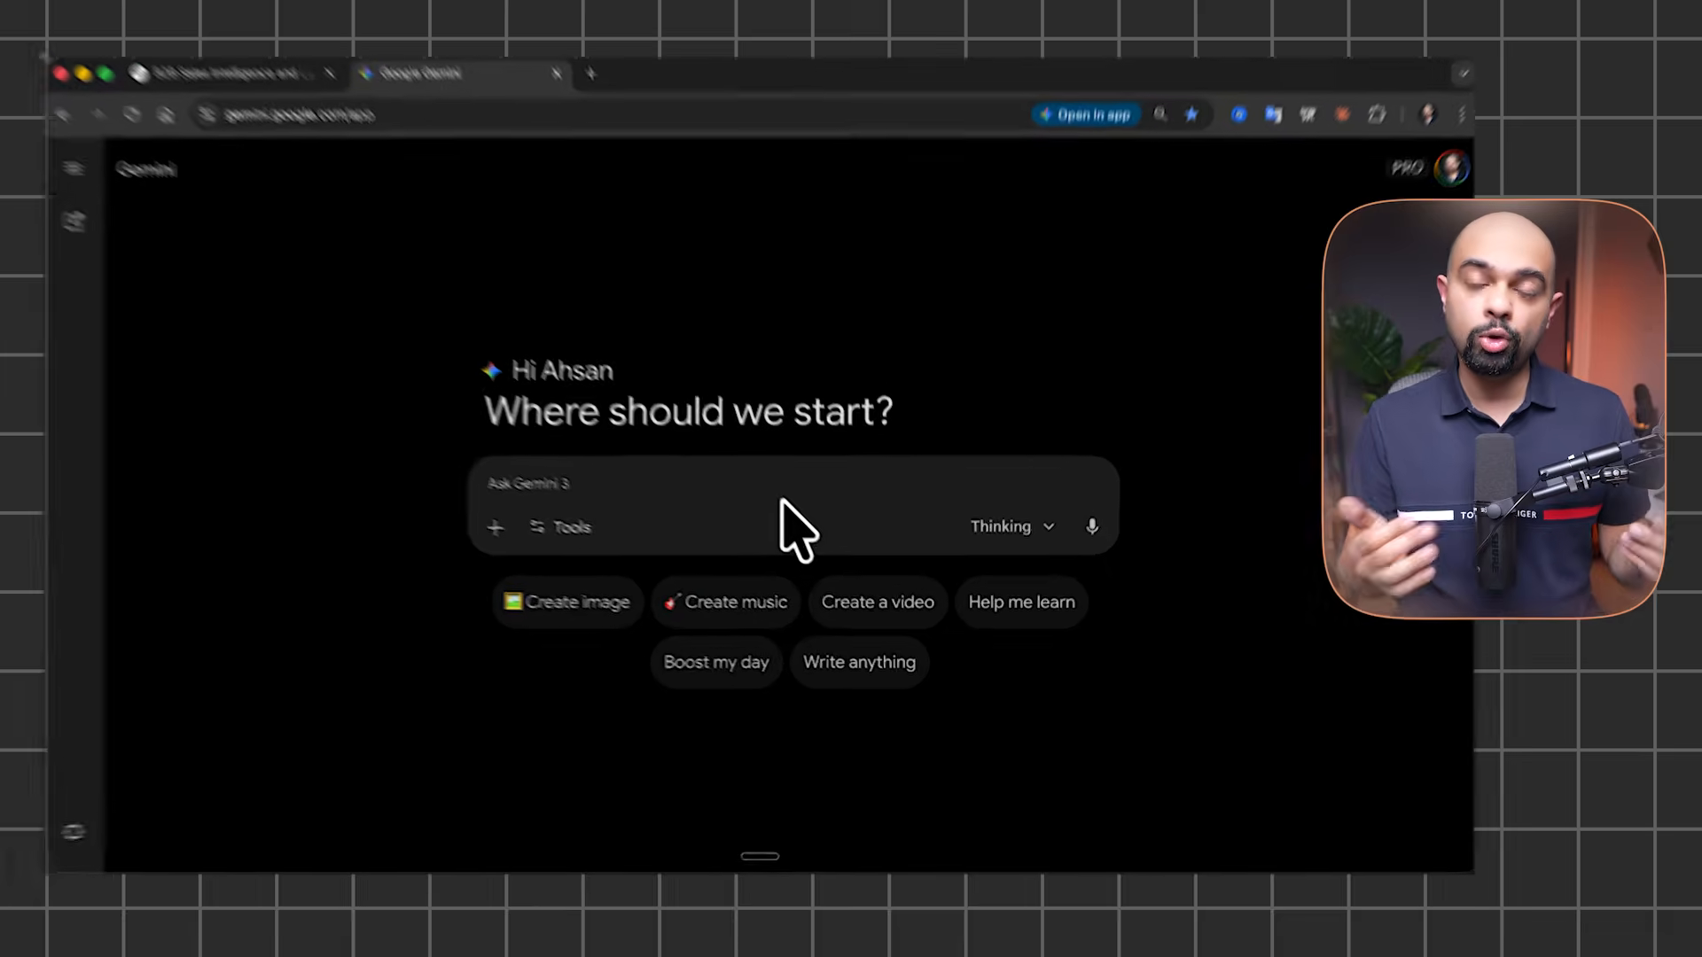
# Attach the B2B Sales NotebookLM notebook to the prompt
pyautogui.click(495, 527)
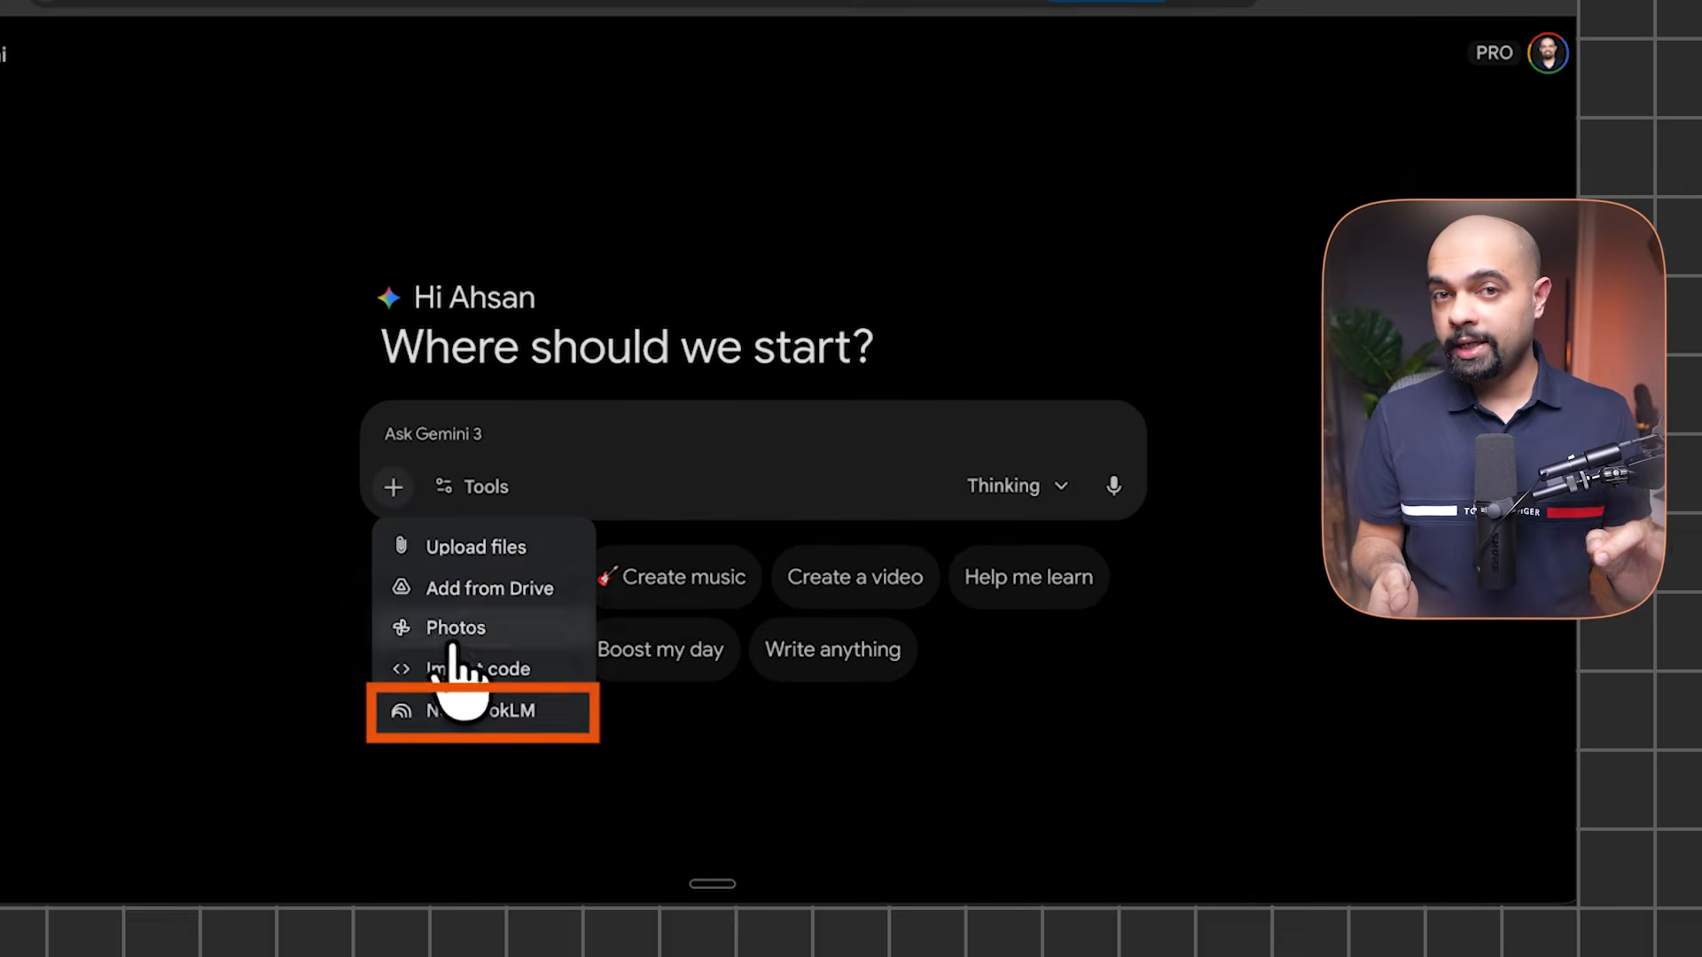
pyautogui.click(461, 709)
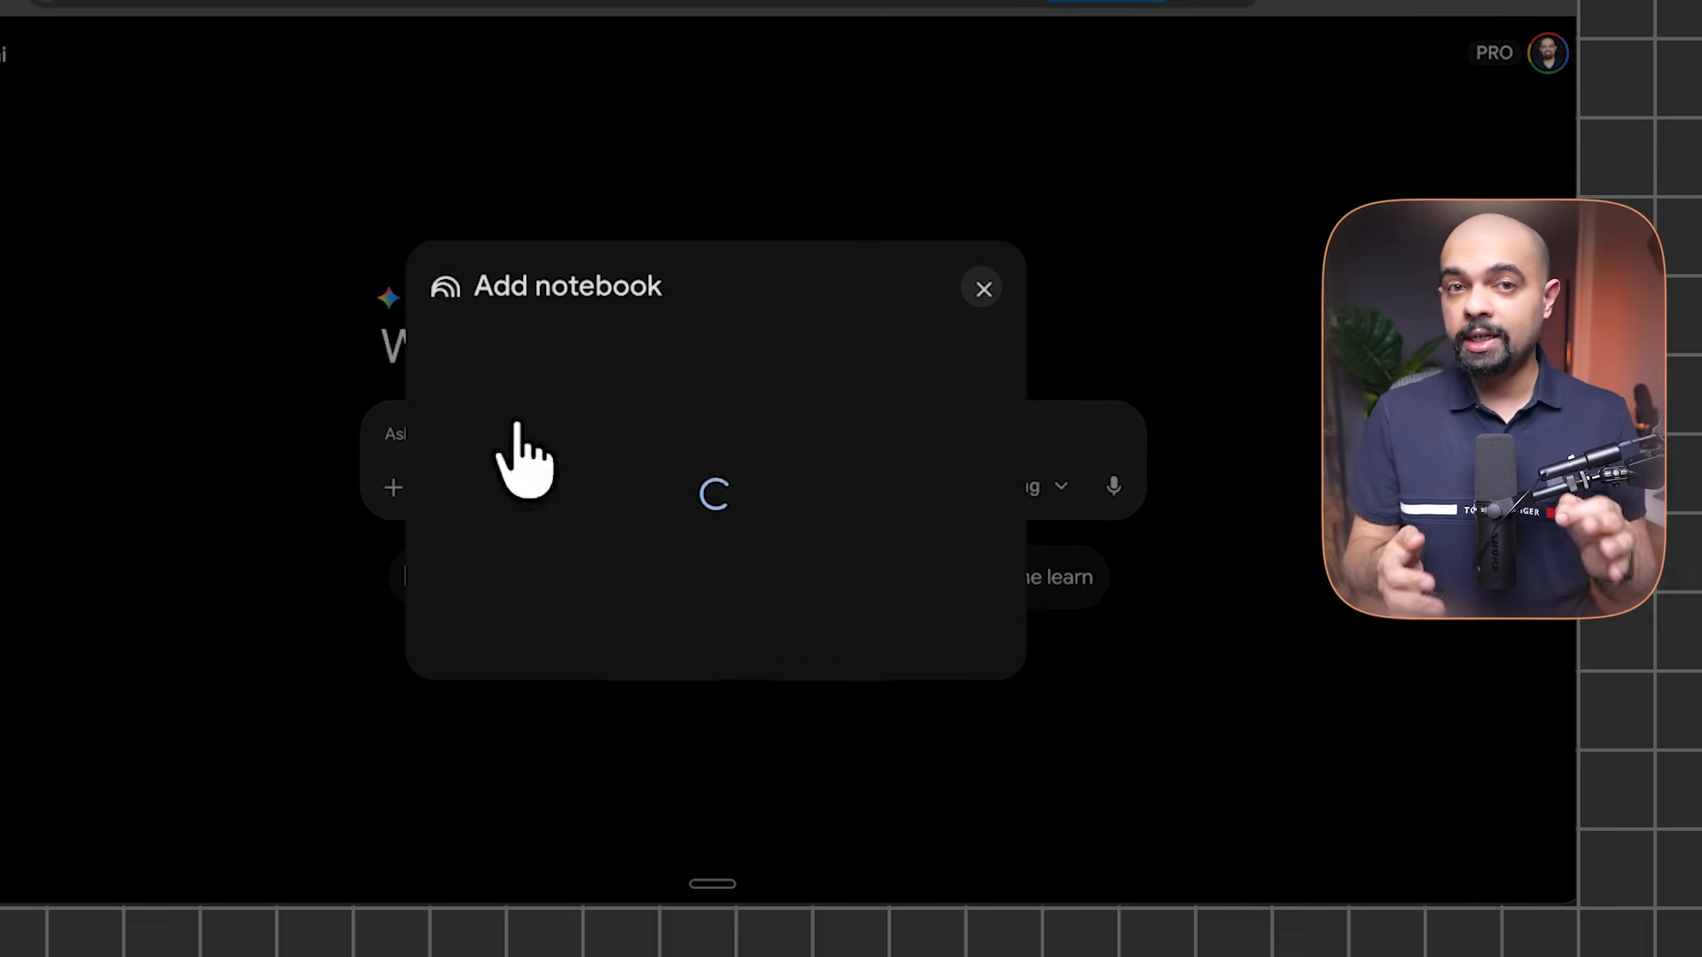
pyautogui.click(716, 346)
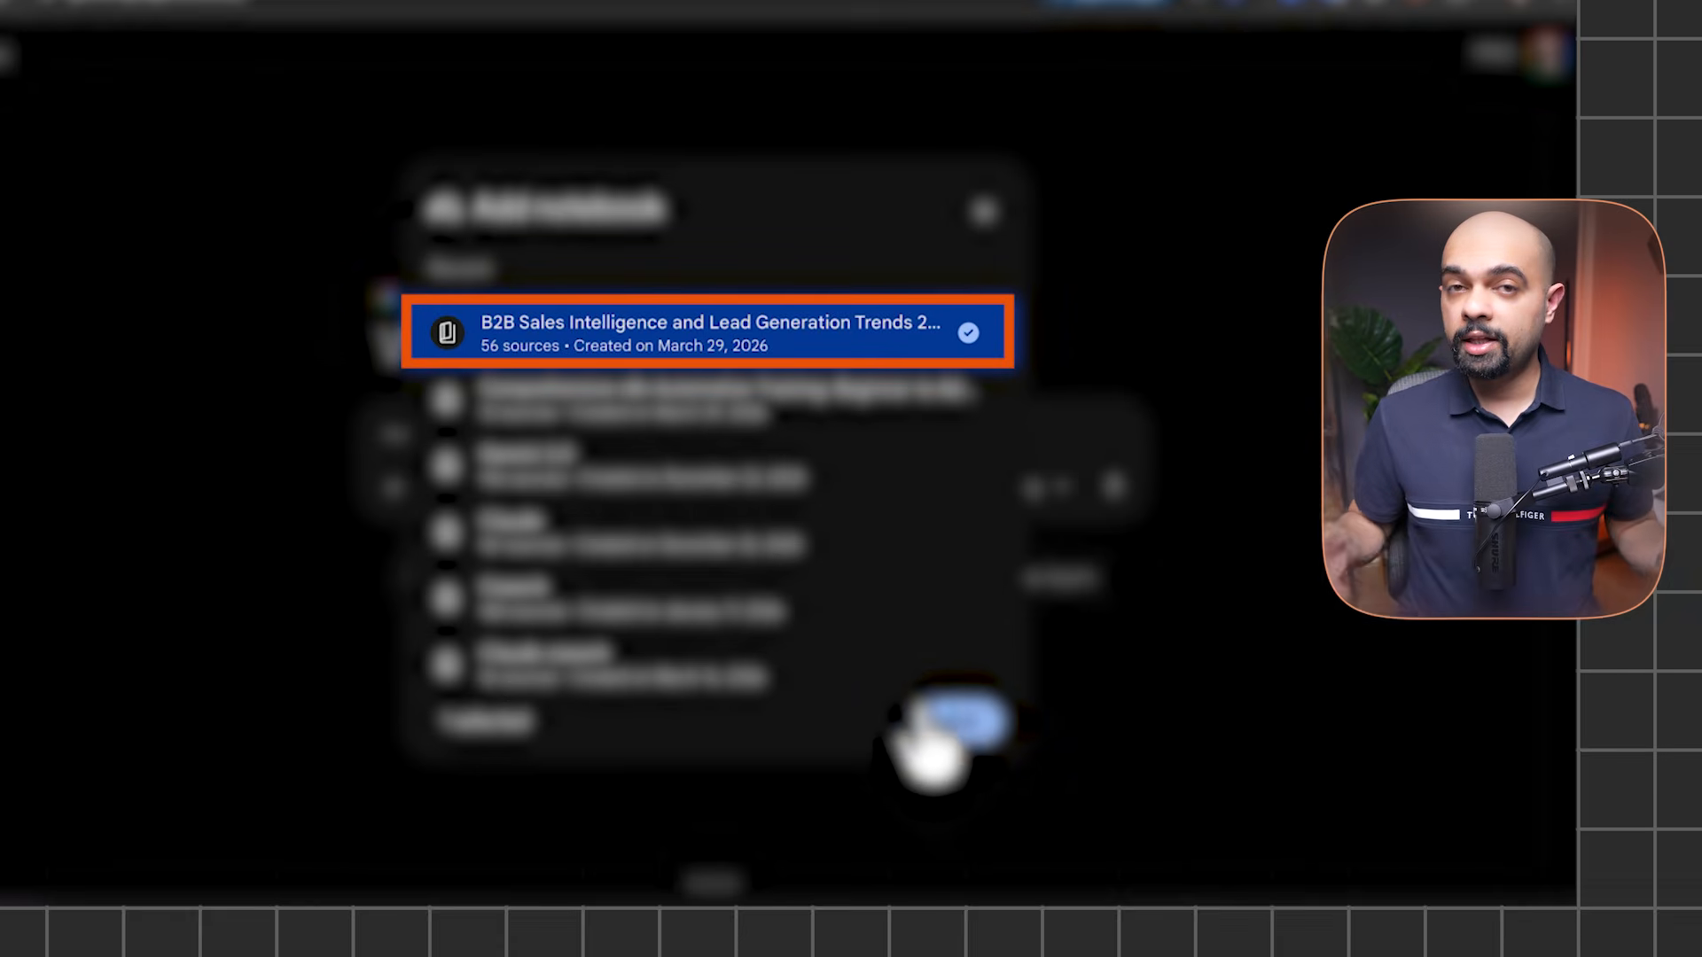
pyautogui.click(953, 723)
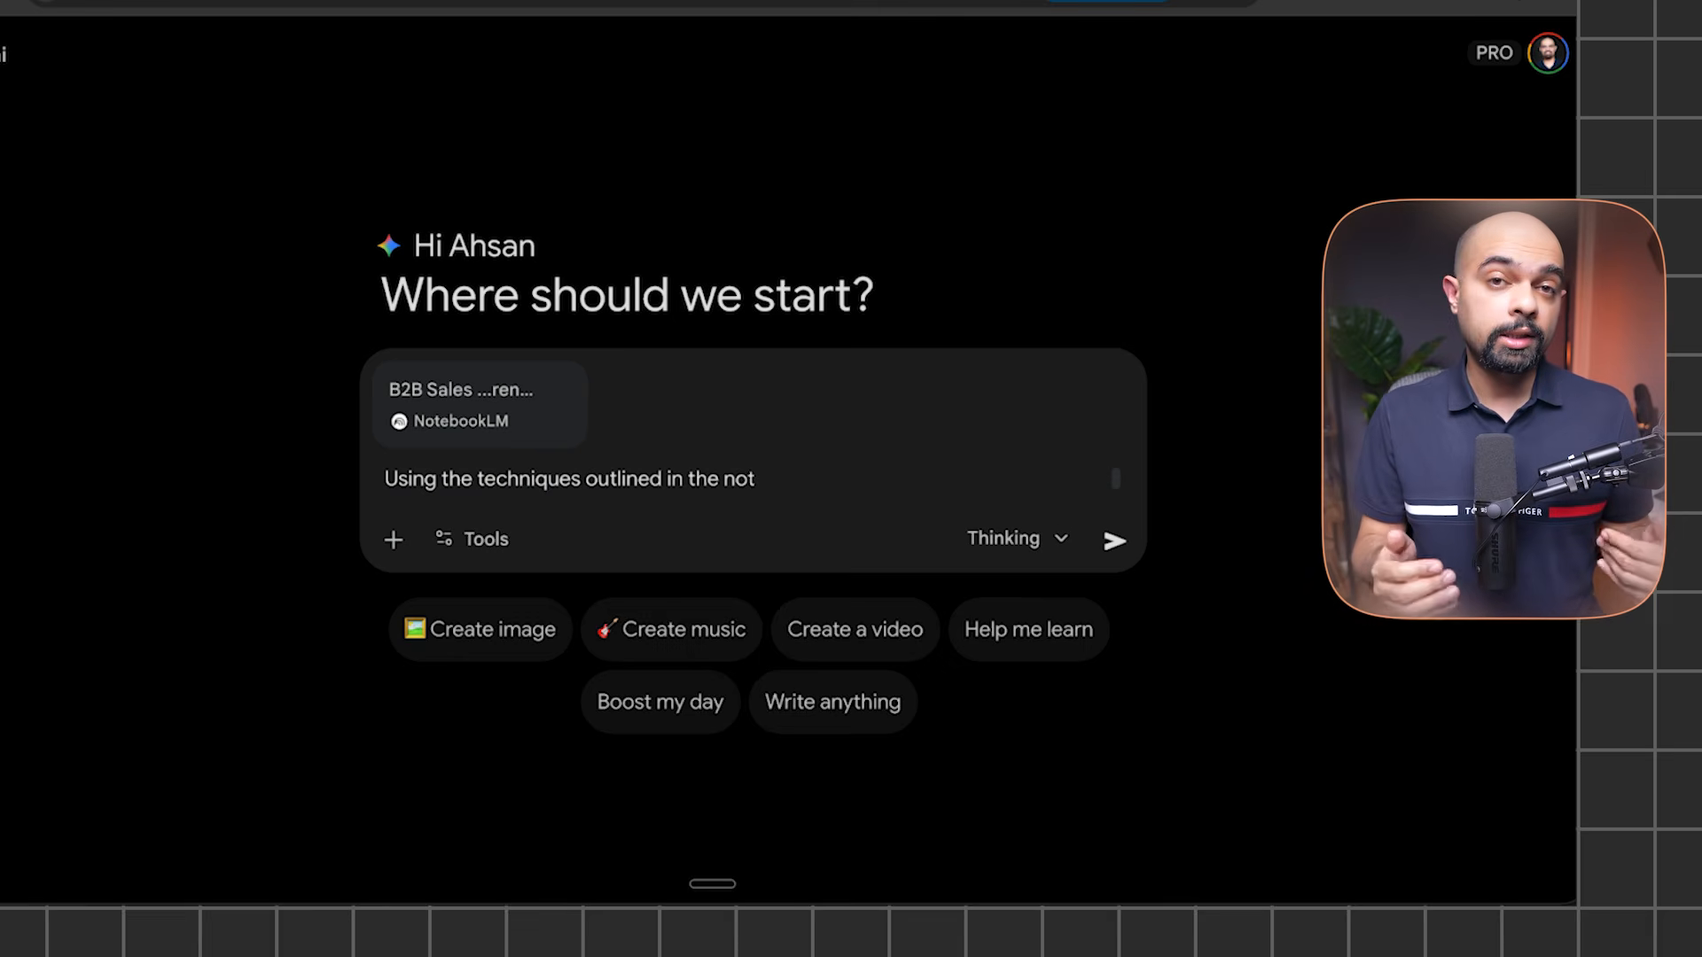
# Request an HPFL lead generation strategy, including the pasted company Drive folder link
pyautogui.write('d generation strategy specifically for Harry Plotter Fake Limited. You can')
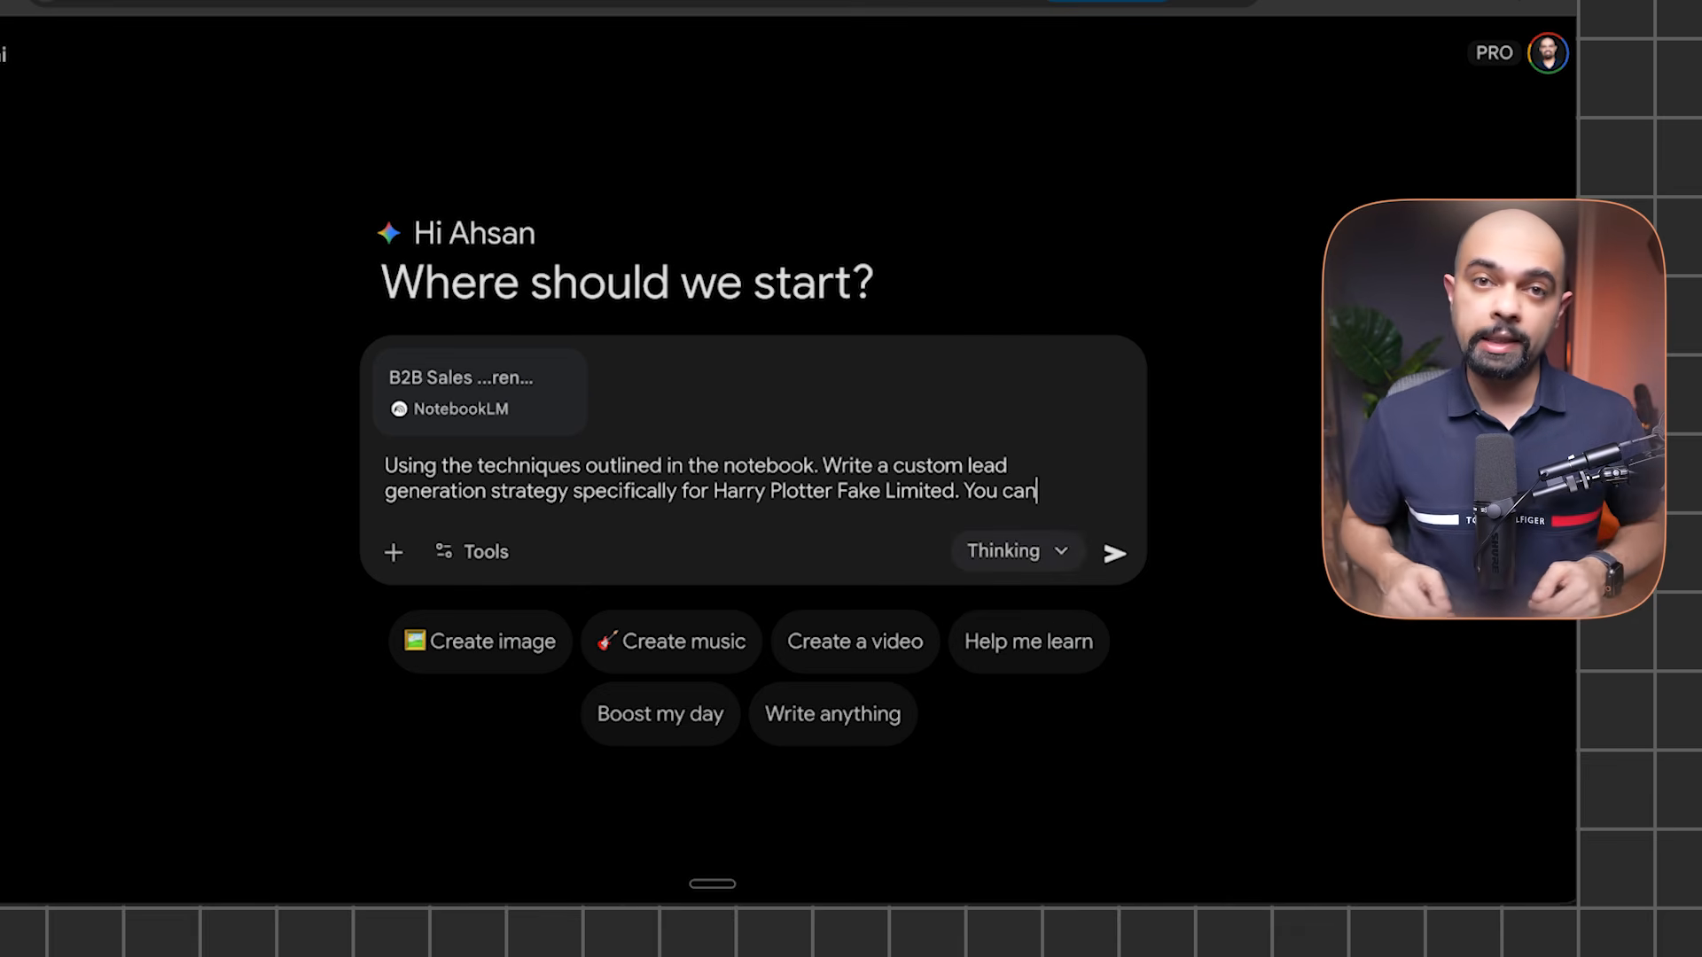
pyautogui.write(' find all information about the company from this folder')
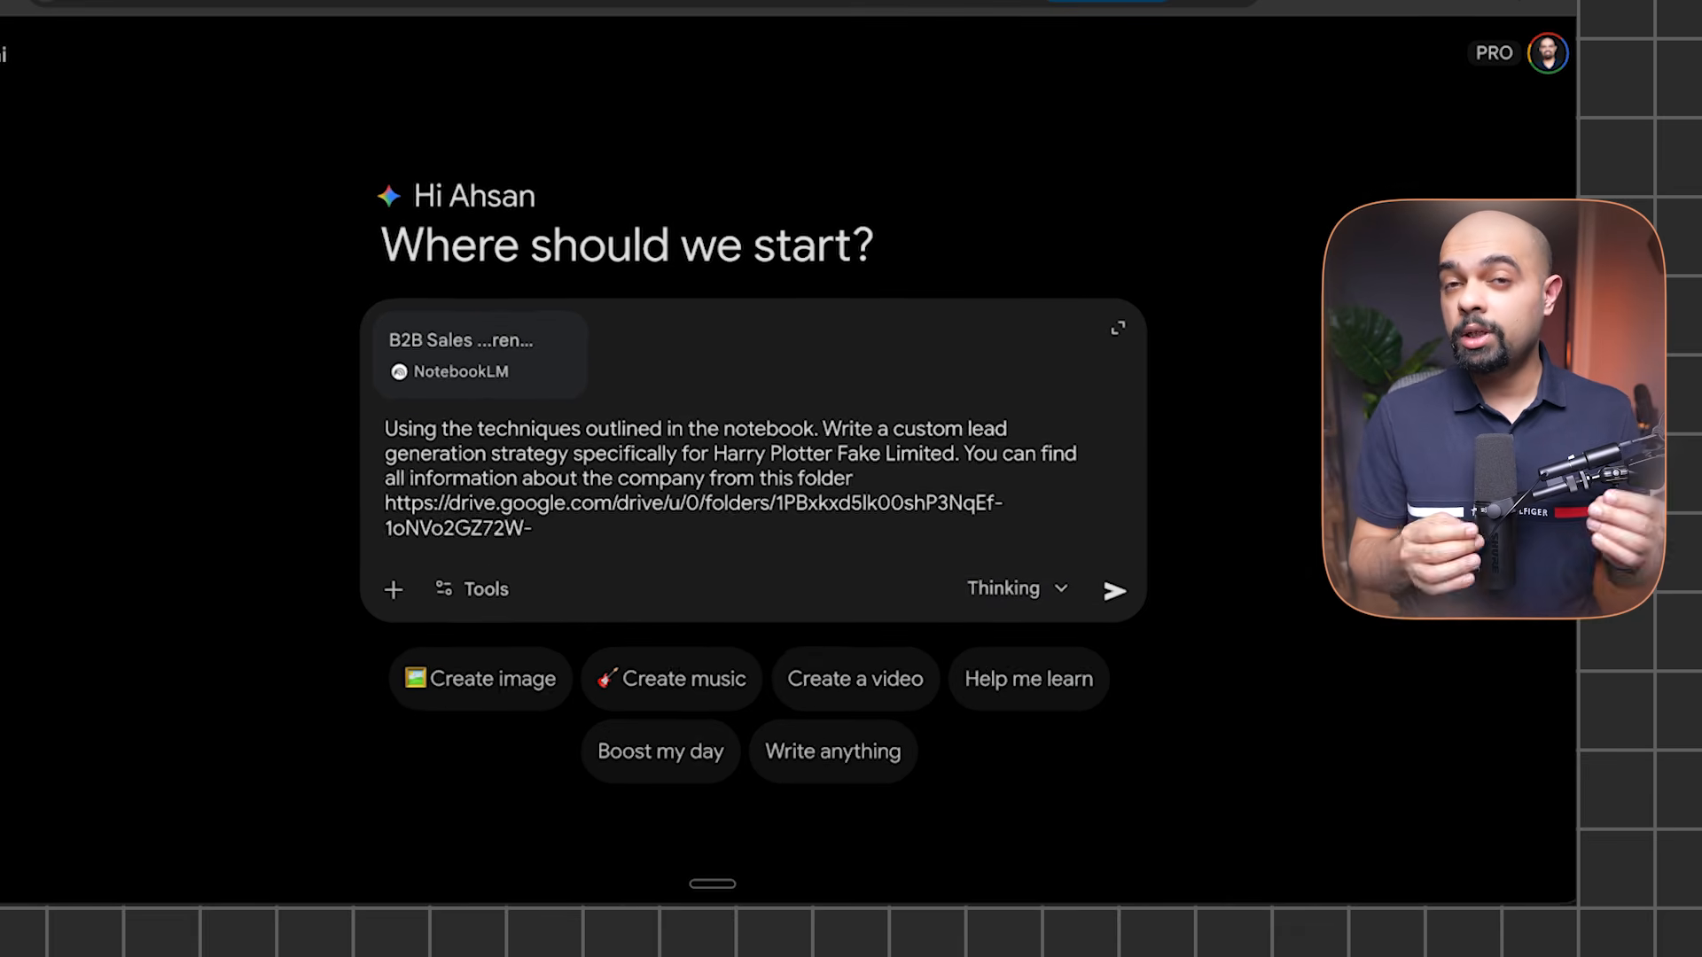
pyautogui.click(1100, 609)
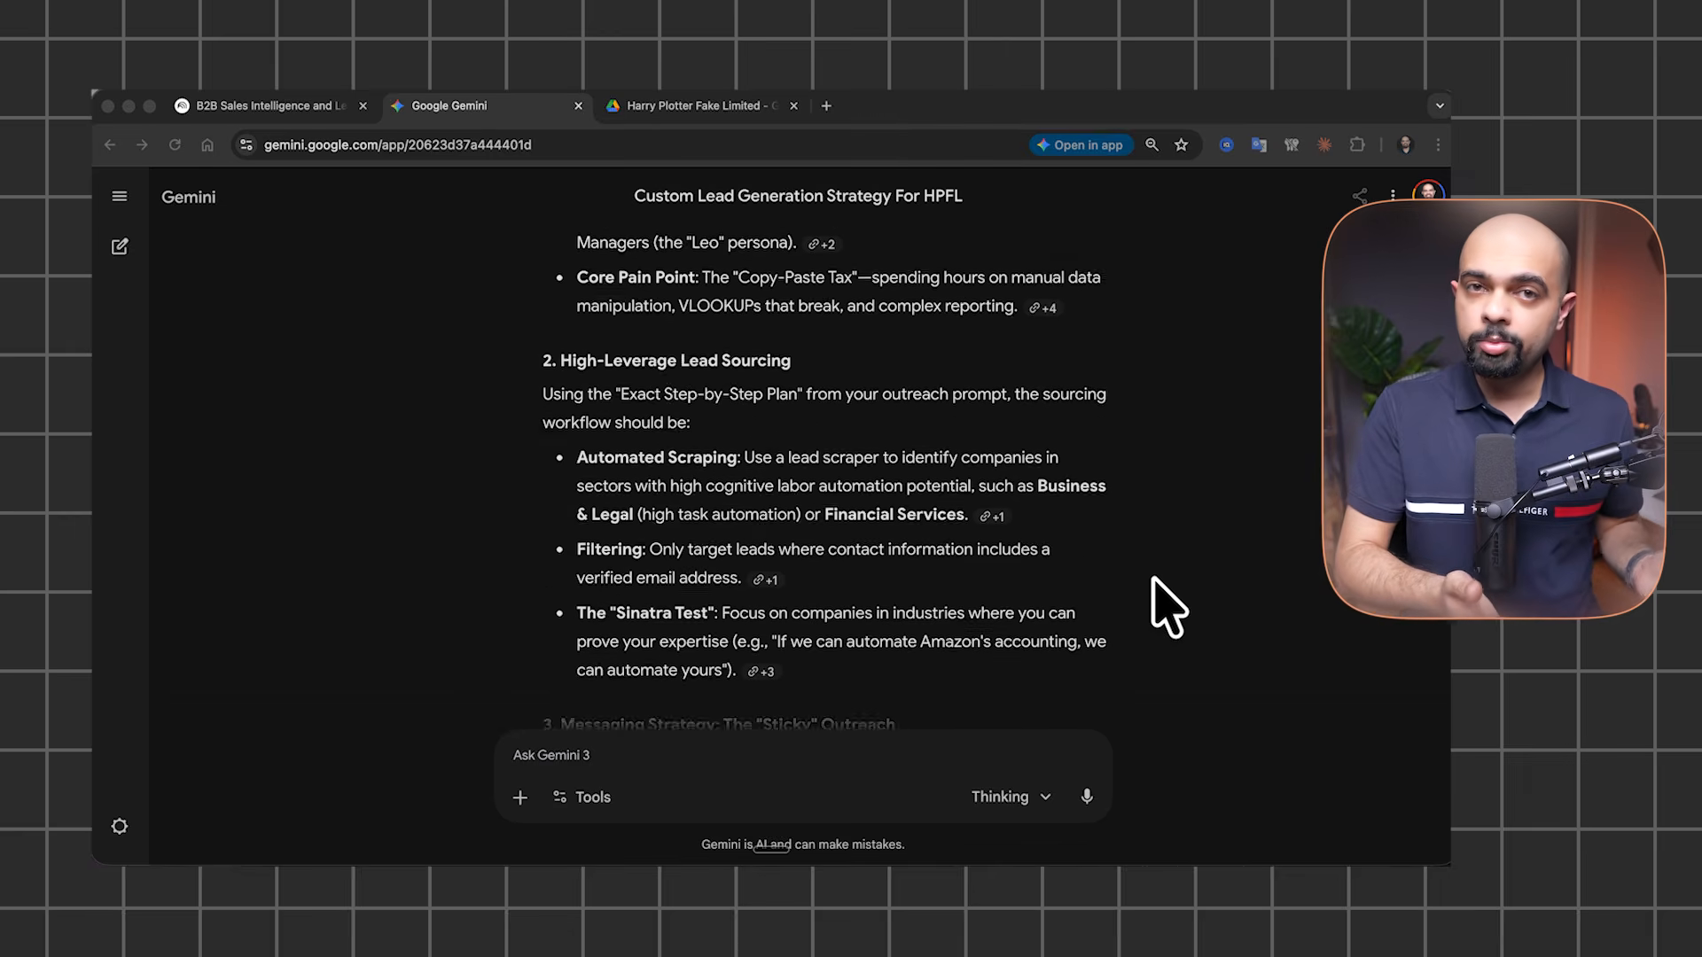
# Scroll through the generated HPFL lead generation strategy to review it
pyautogui.scroll(-5, 1171, 621)
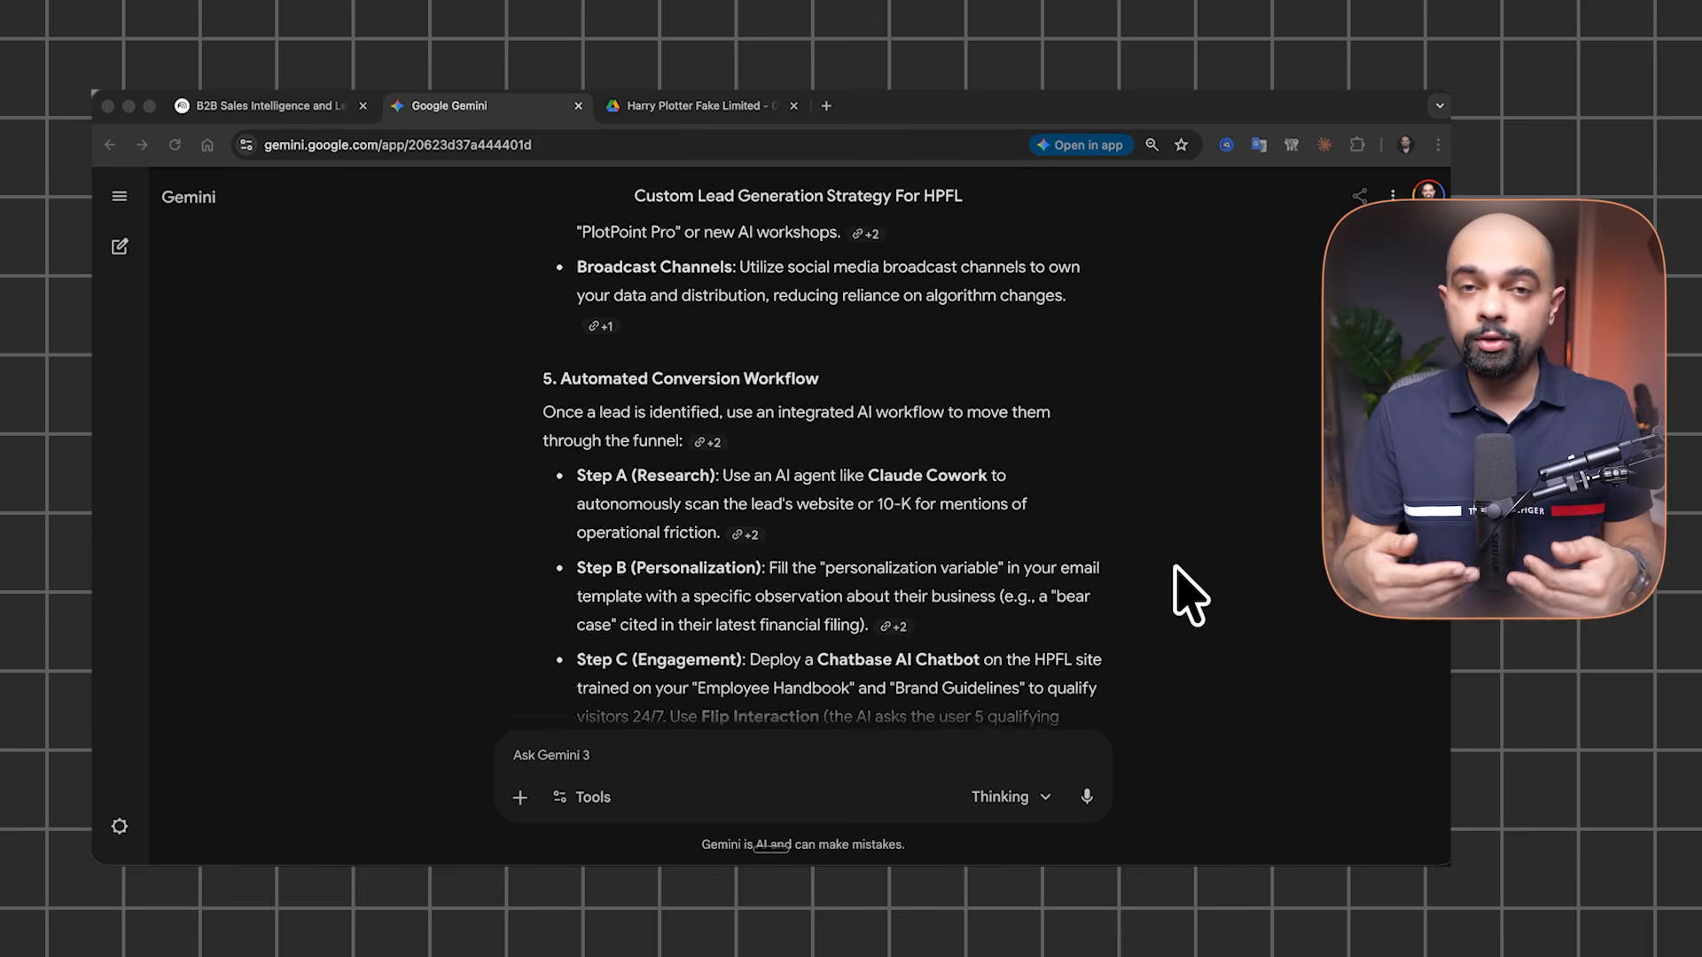
pyautogui.scroll(-4, 1090, 550)
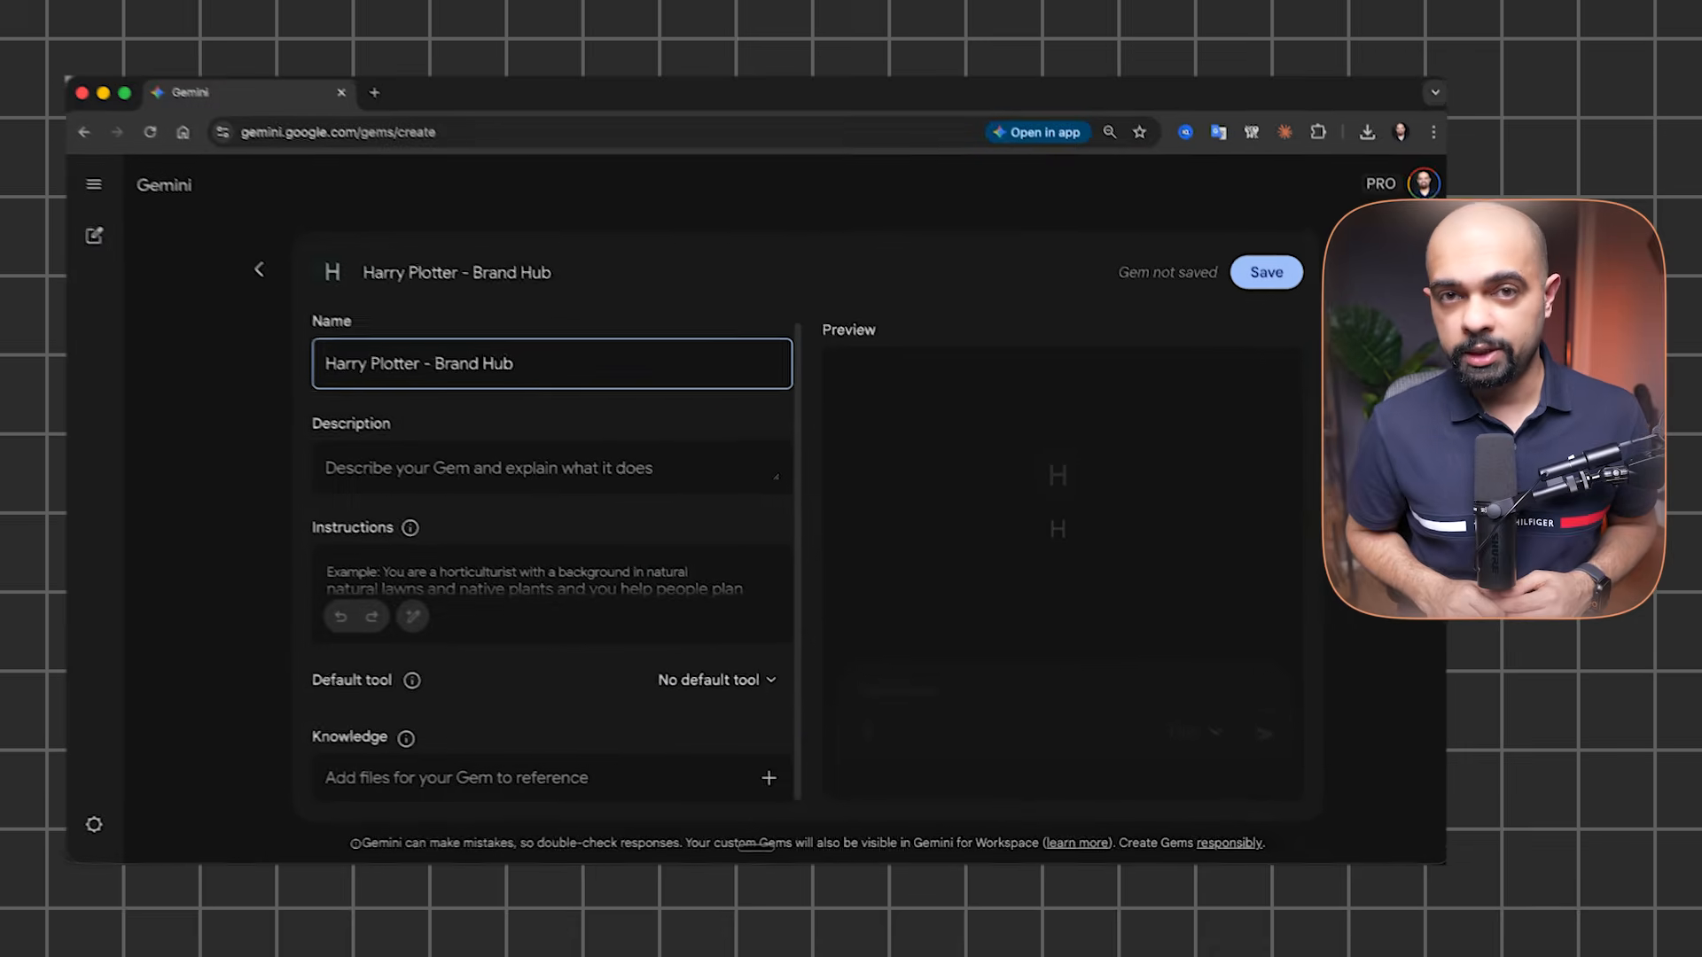
# Add HPFL_Banned_Words_and_Email_Campaigns.pdf and HPFL_LinkedIn_Posts_Bank.pdf from Drive as Gem knowledge
pyautogui.click(727, 635)
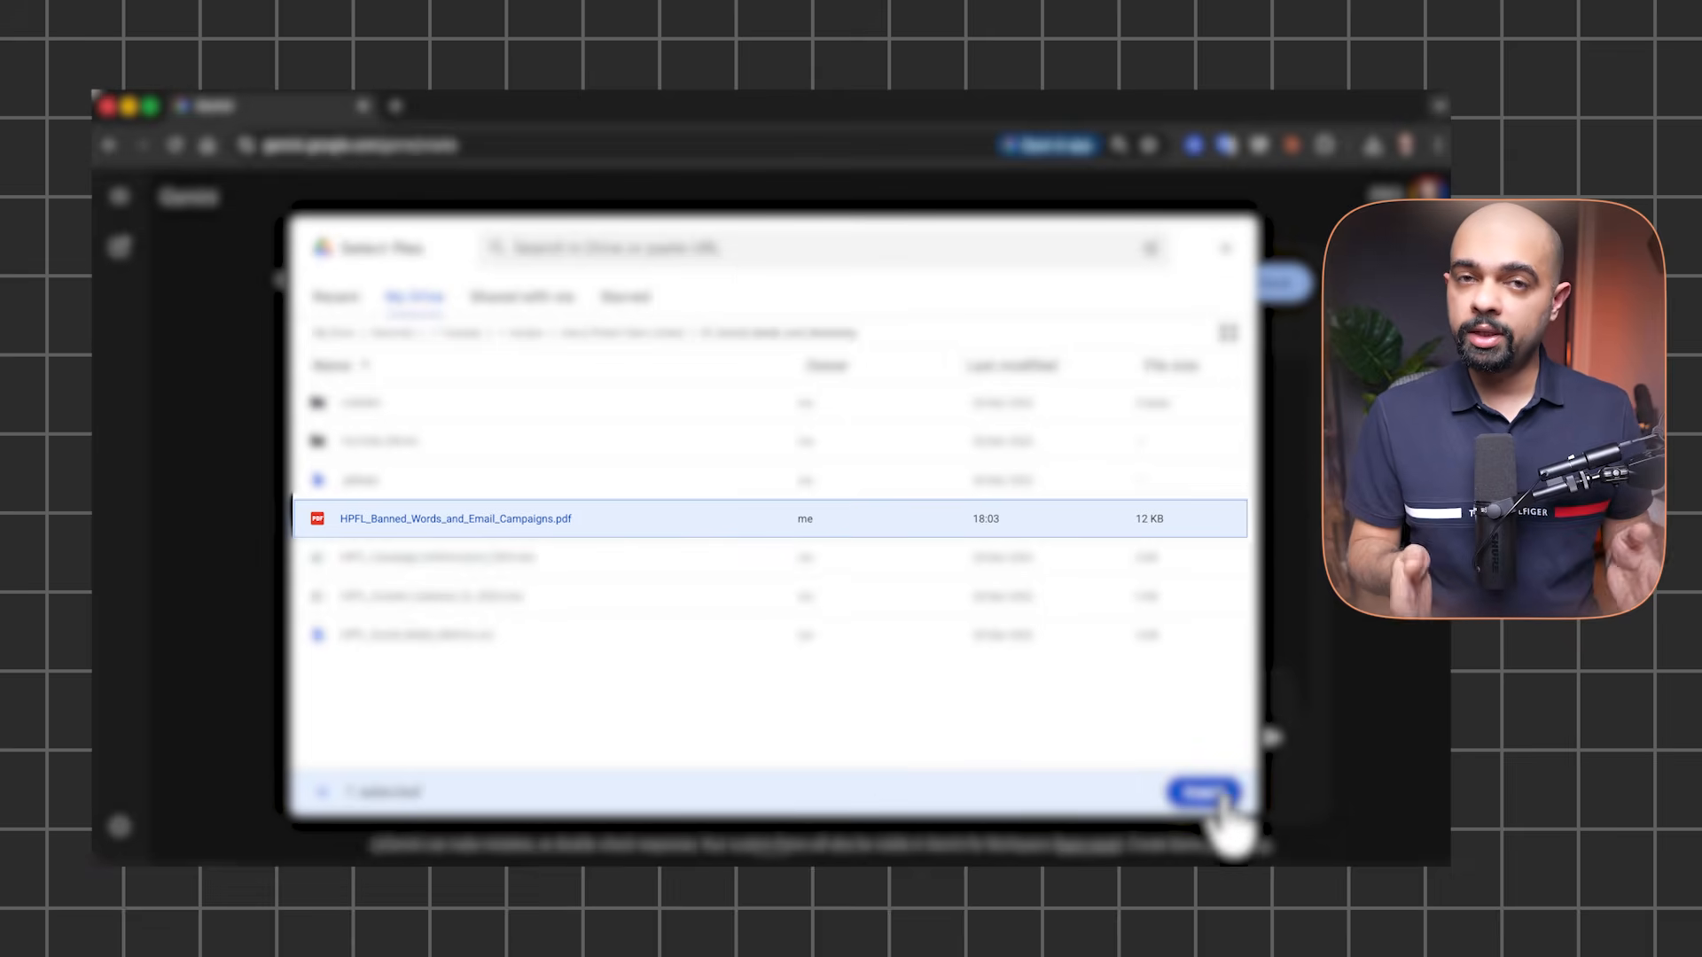
pyautogui.click(1216, 793)
pyautogui.click(725, 632)
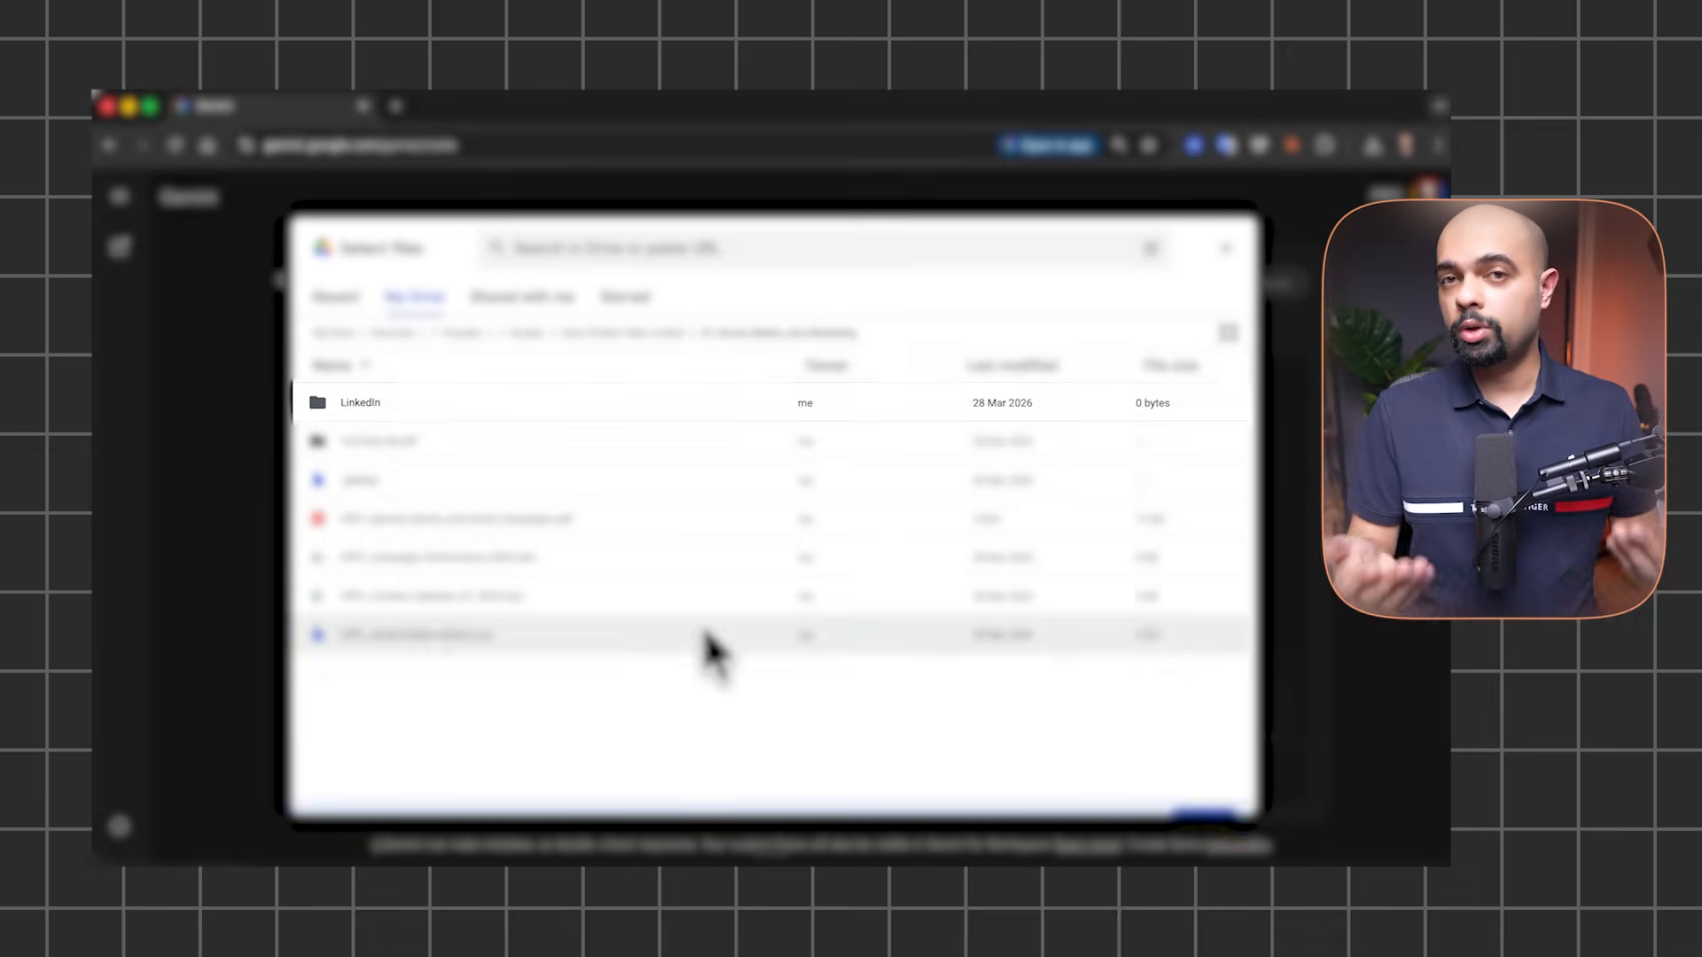
pyautogui.doubleClick(401, 415)
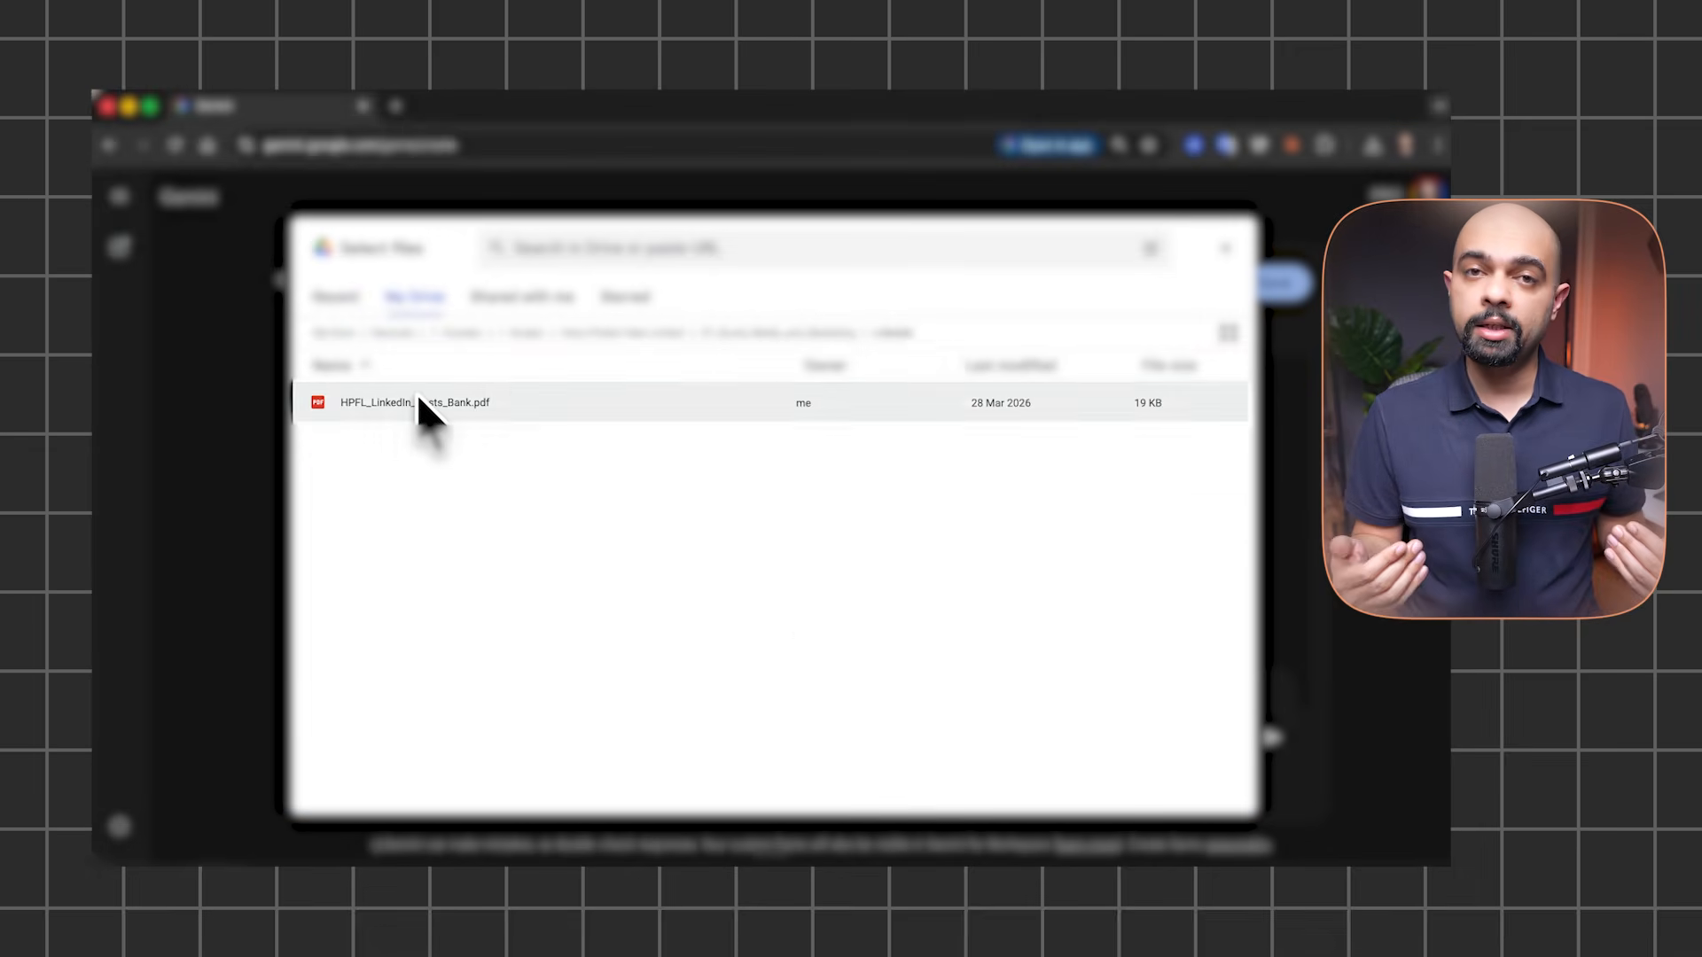
pyautogui.click(424, 402)
pyautogui.click(1201, 794)
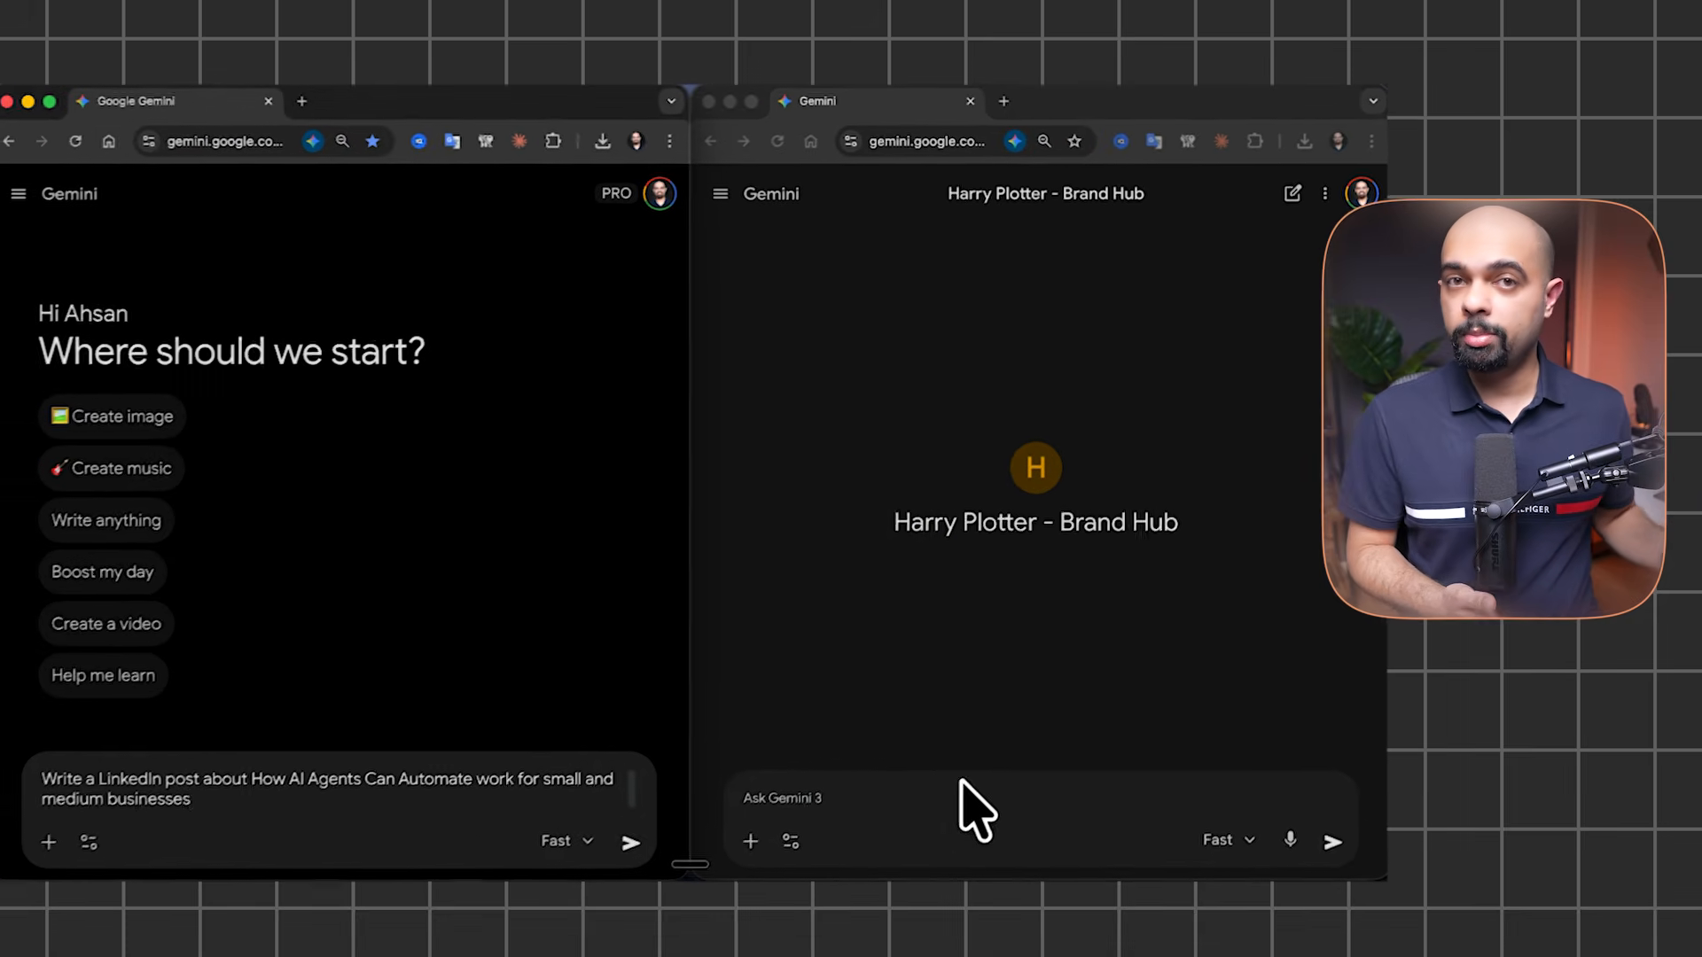
# Send the AI-agents LinkedIn post prompt to both plain Gemini and the Brand Hub Gem
pyautogui.click(942, 791)
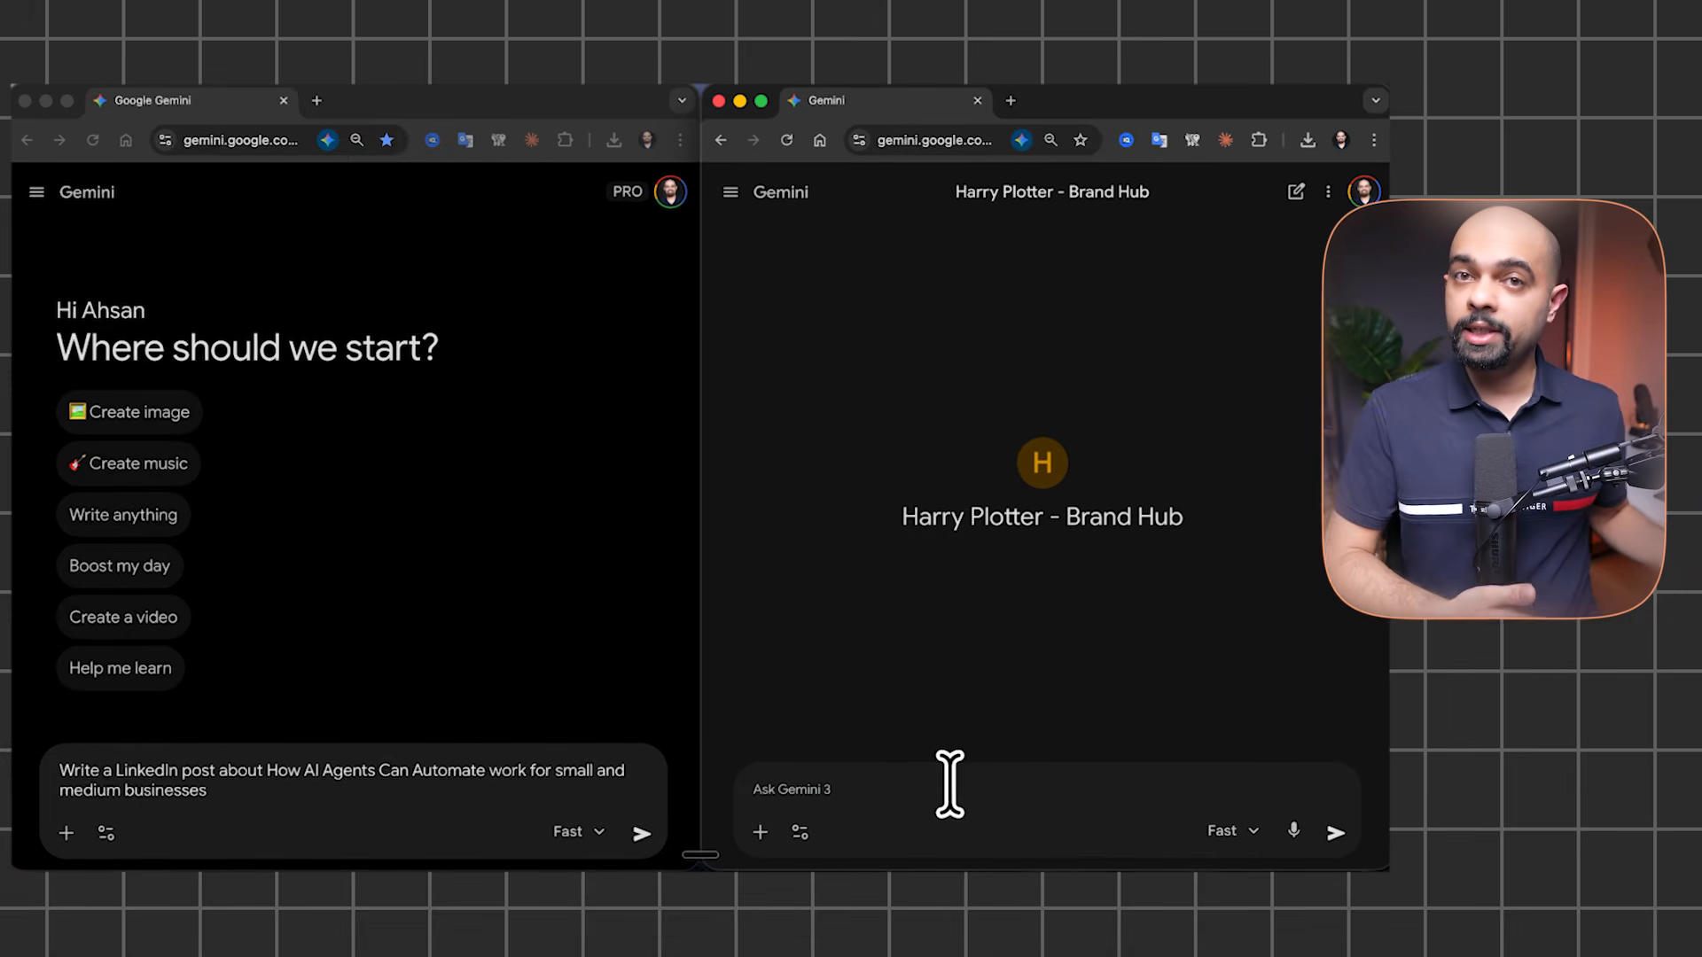
pyautogui.click(642, 833)
pyautogui.click(1336, 834)
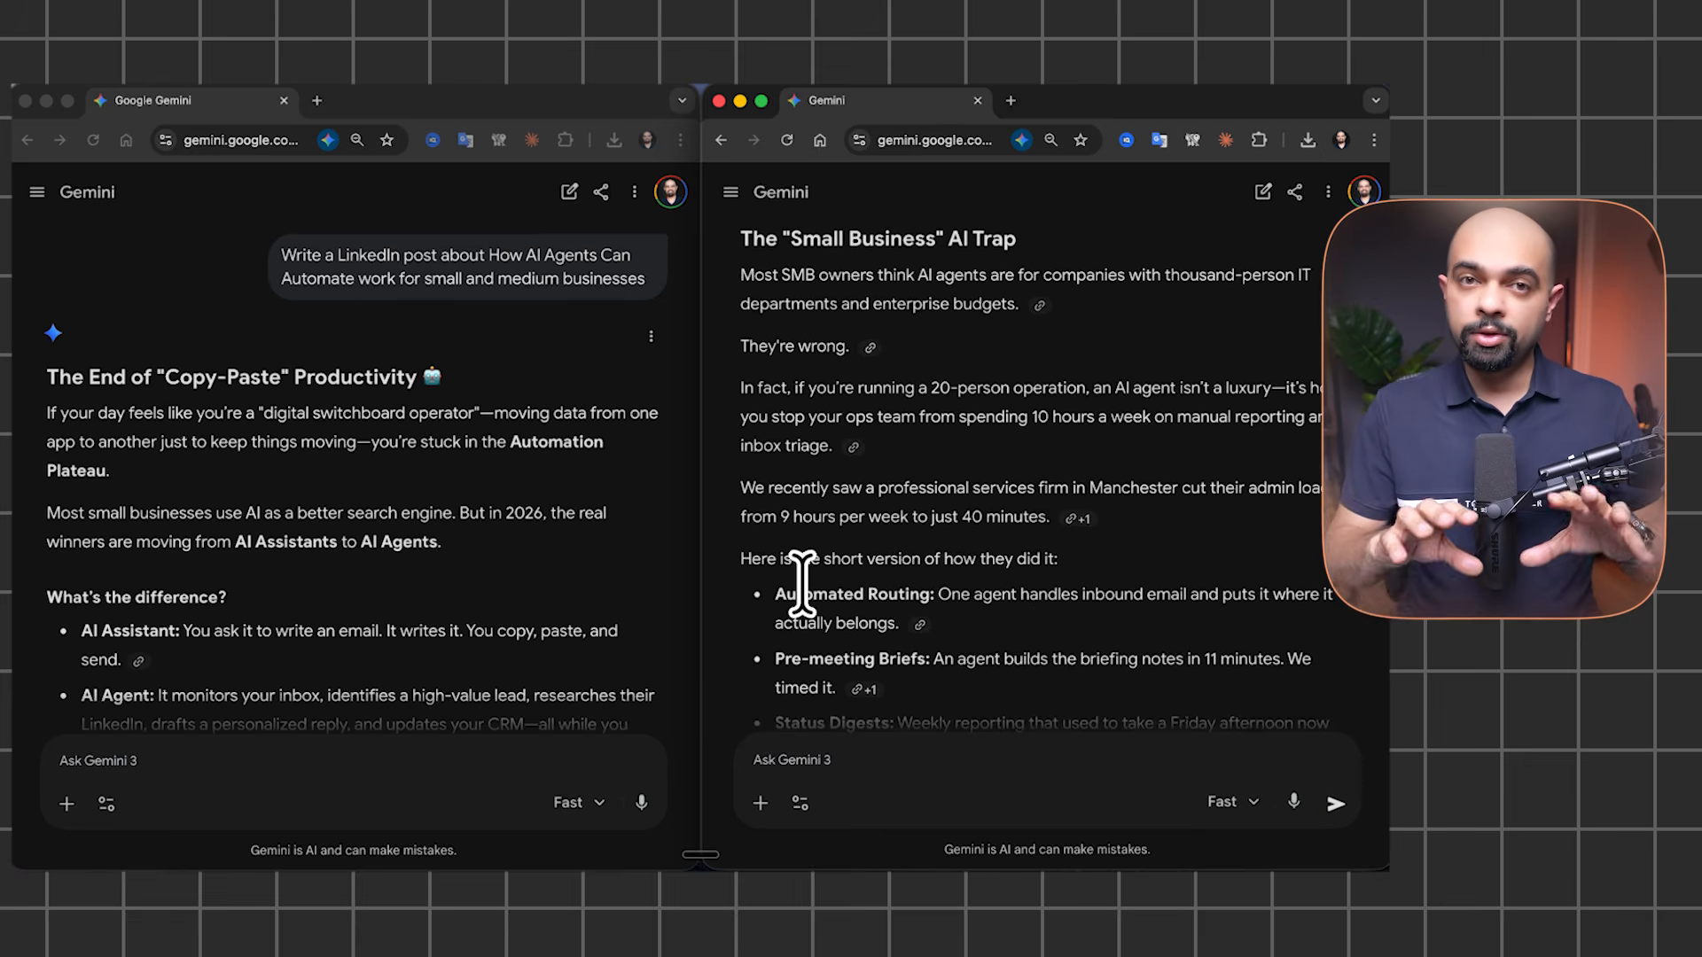
# Scroll both responses to compare the standard post against the on-brand Gem post
pyautogui.scroll(-3, 492, 611)
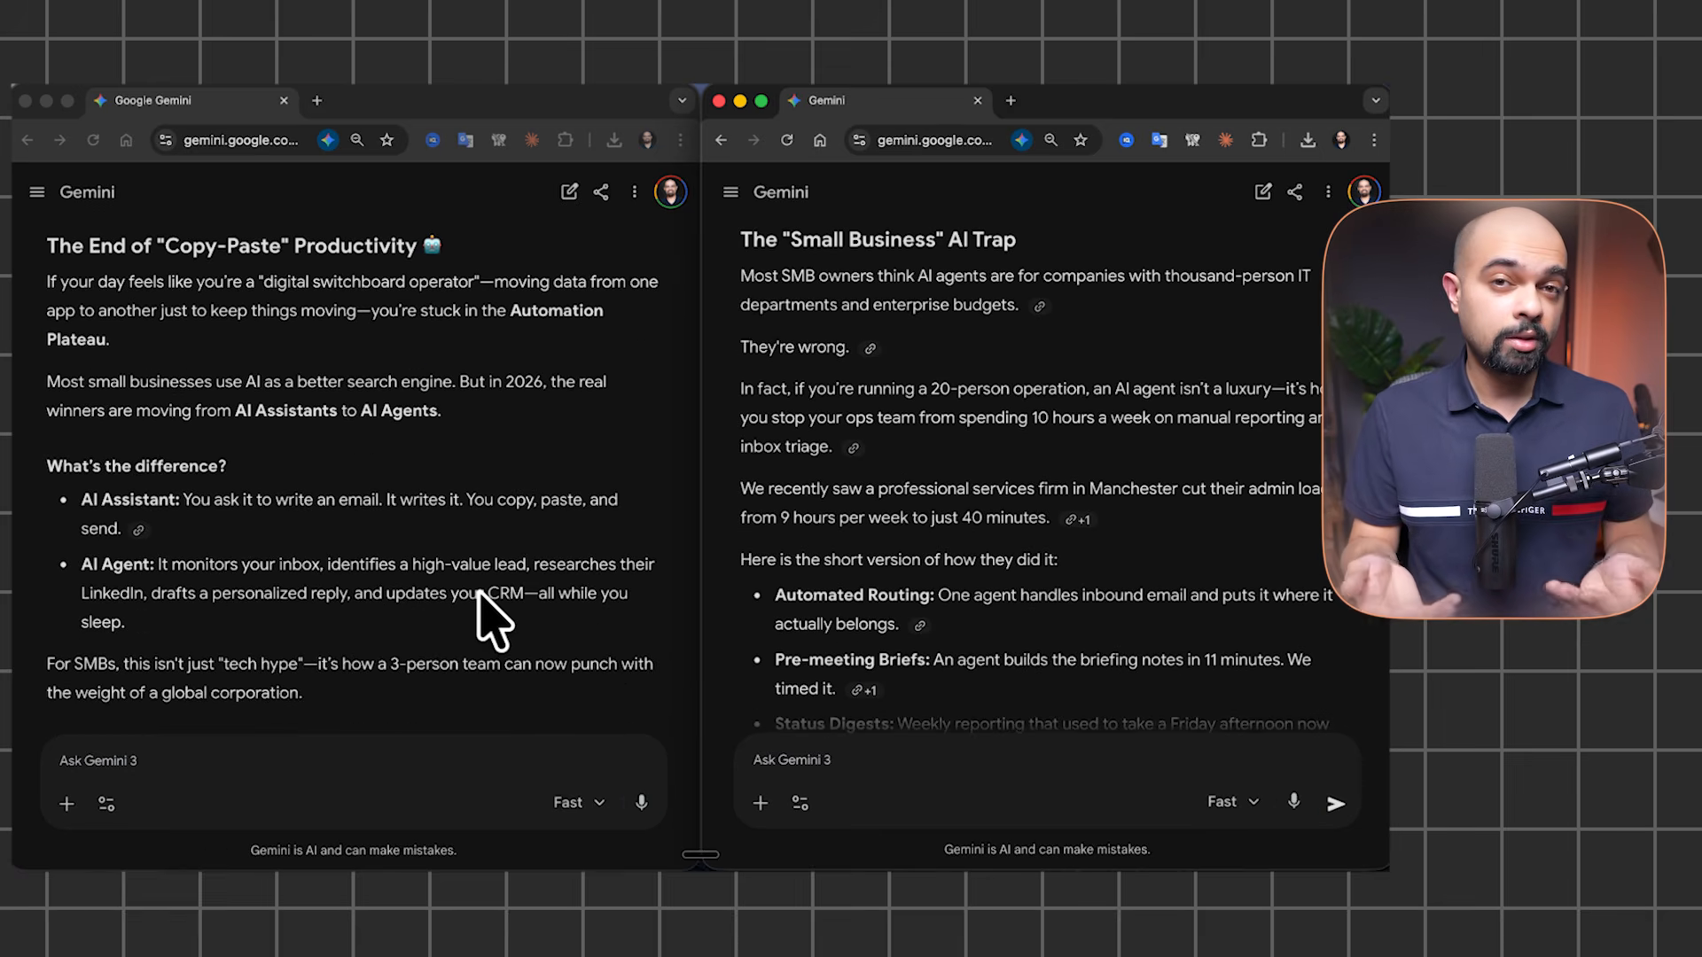
pyautogui.scroll(-10, 492, 611)
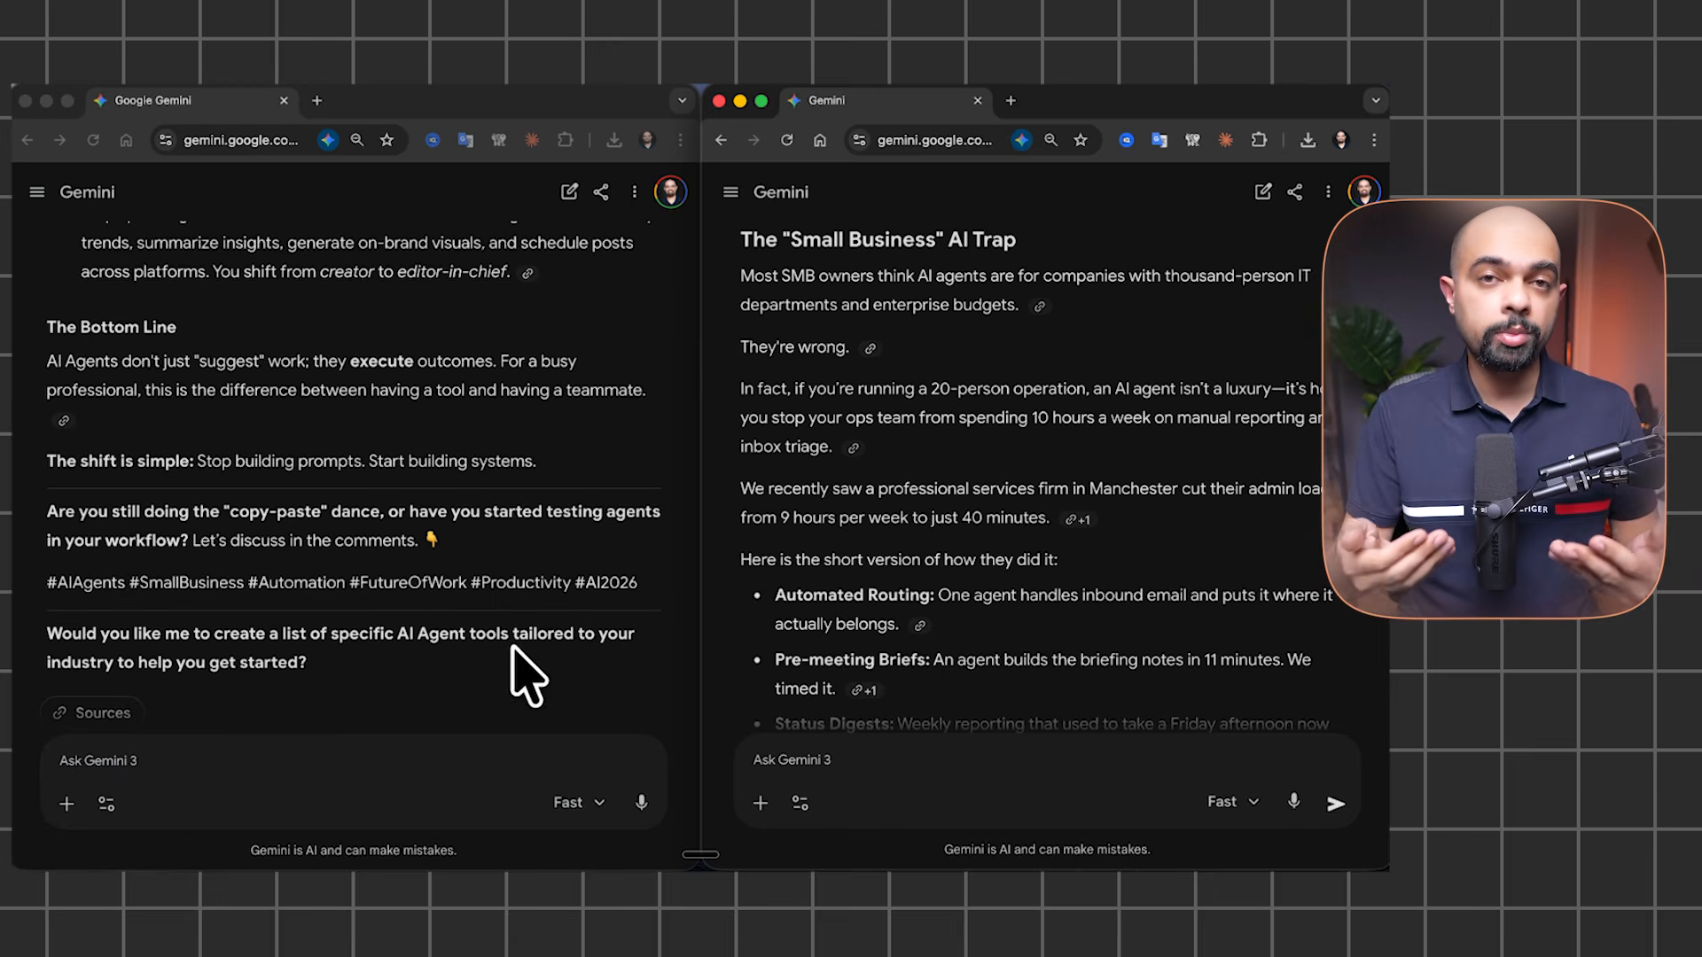
pyautogui.scroll(-5, 1026, 668)
pyautogui.scroll(5, 1147, 676)
pyautogui.scroll(-5, 1083, 653)
pyautogui.scroll(5, 468, 607)
pyautogui.scroll(2, 479, 634)
pyautogui.scroll(5, 1007, 618)
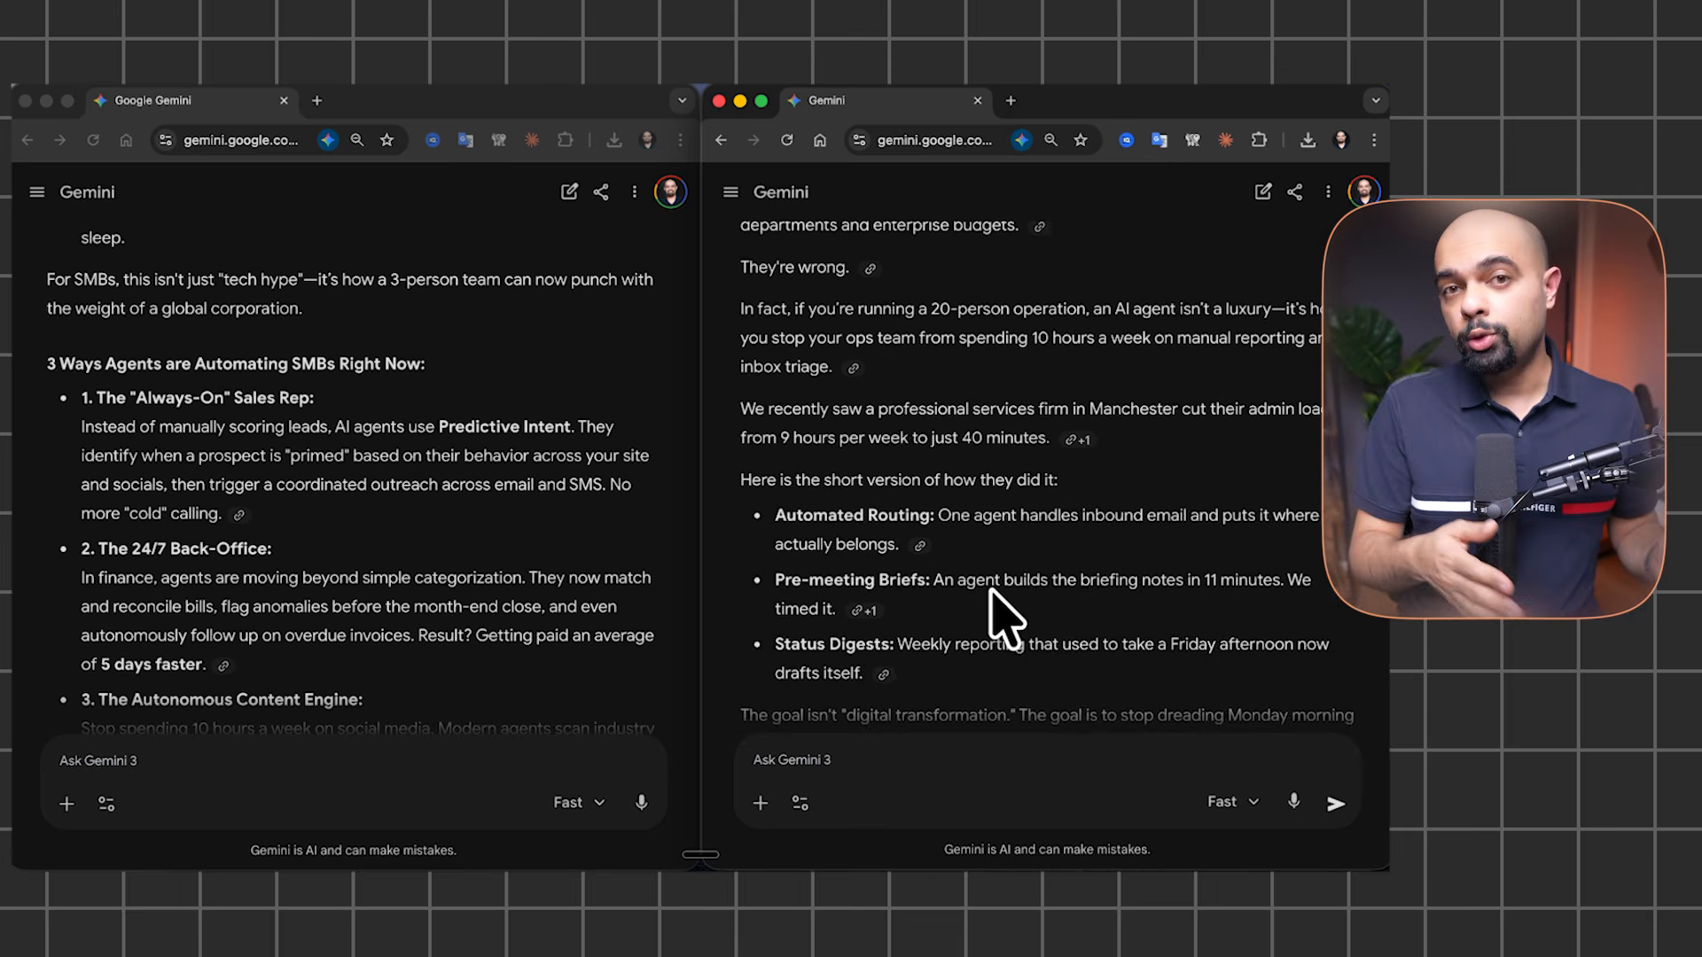
pyautogui.scroll(2, 990, 594)
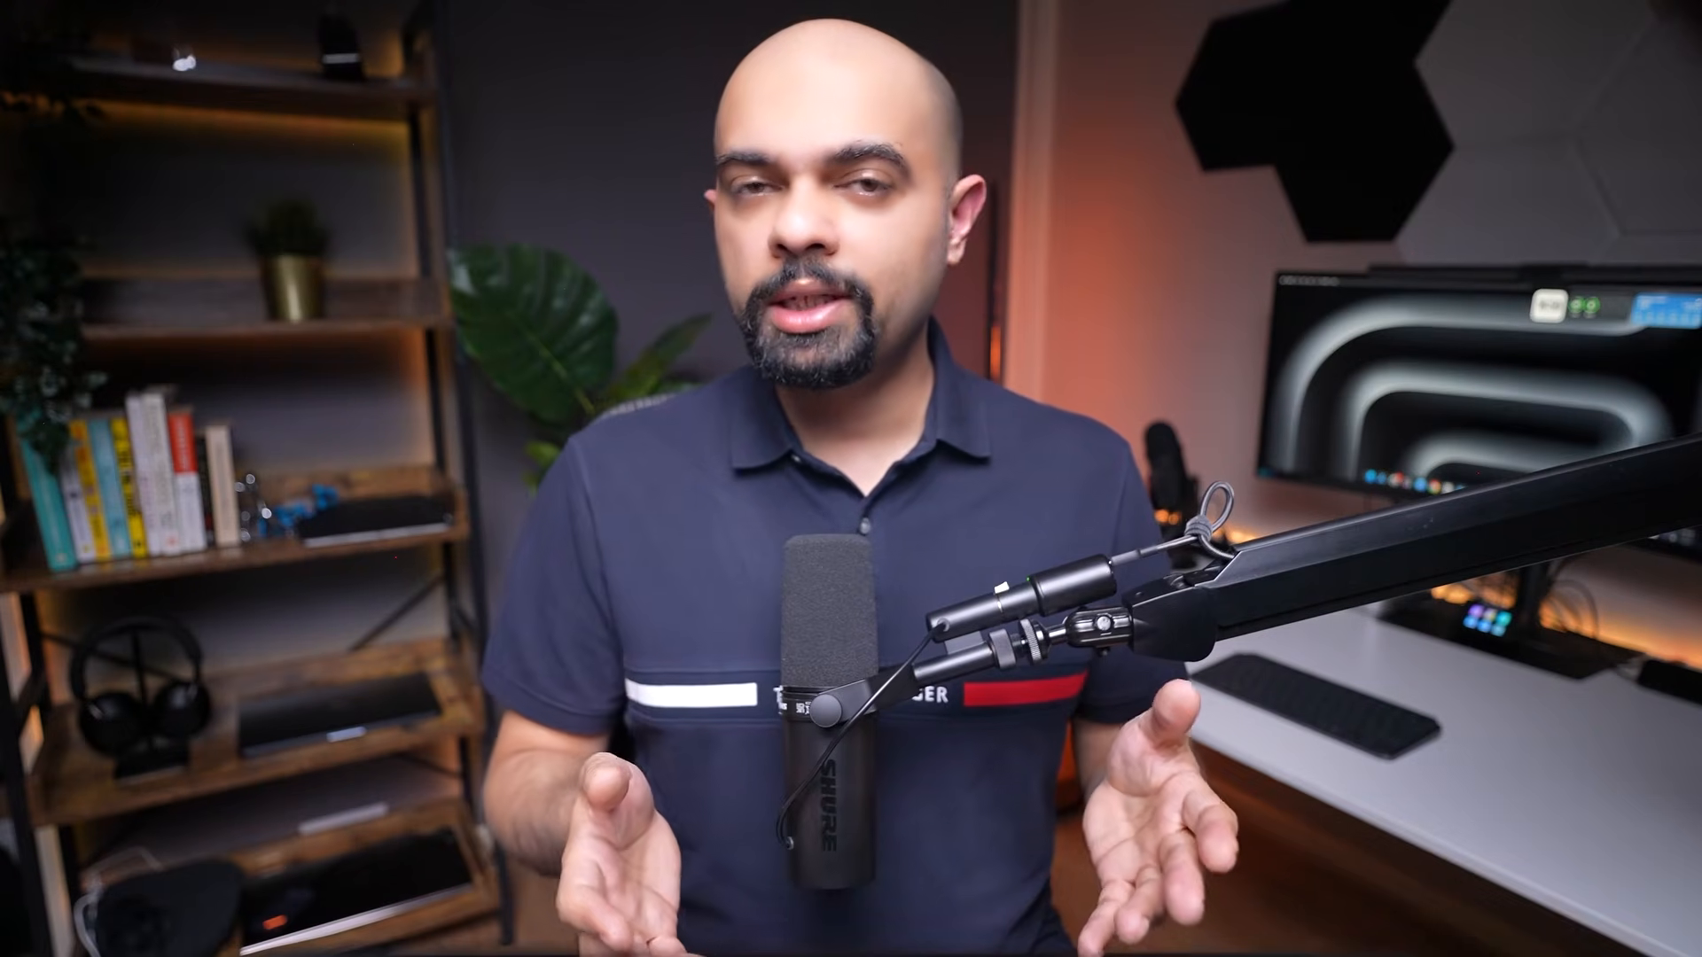